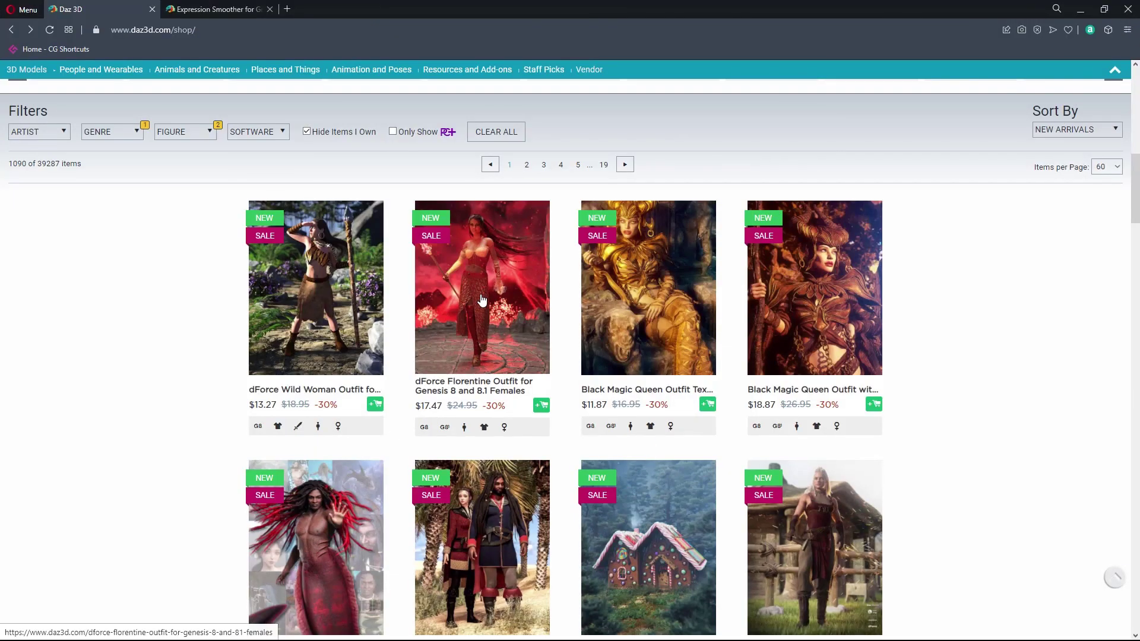
Go from the armored figure in DAZ Studio to the dForce Florentine Outfit store page.
{"action": "left_click", "coordinate": [496, 249]}
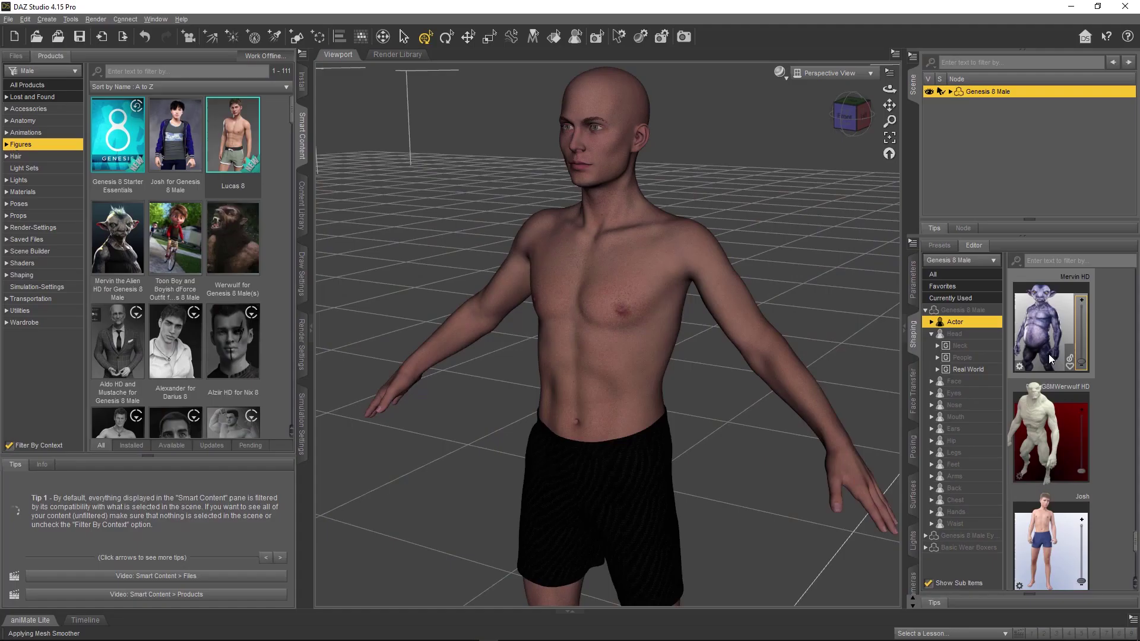
Browse the FoRender Market's Latest in Outfit and Characters rows.
{"action": "left_click", "coordinate": [1049, 359]}
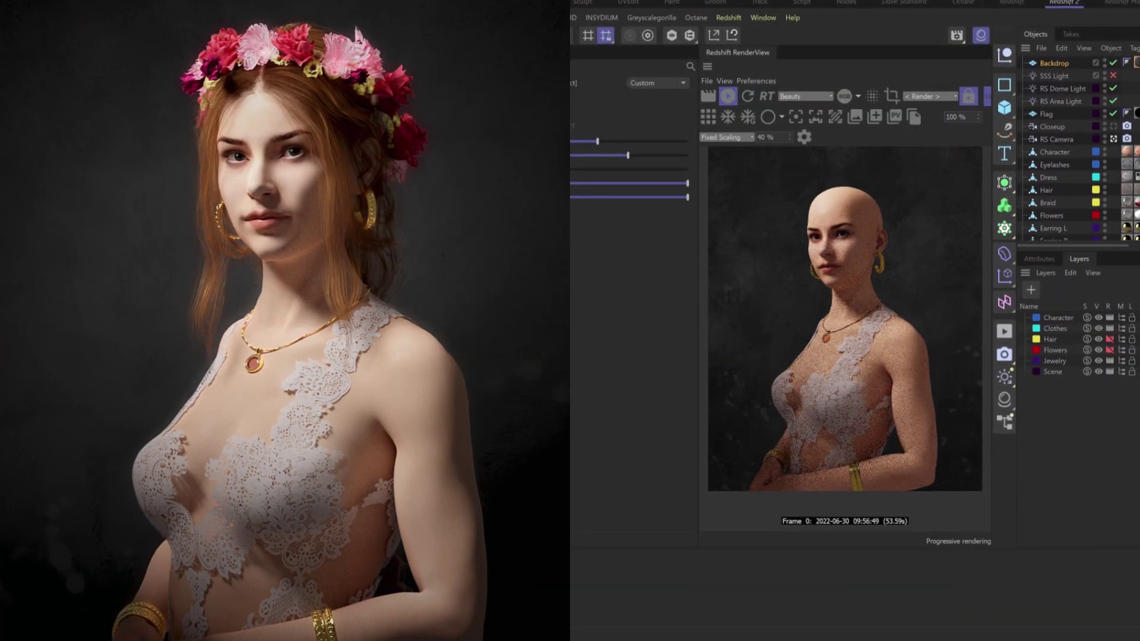
Limit the Redshift render region to the face, then clear it for the full lace-dress render.
{"action": "left_click_drag", "start_coordinate": [831, 341], "coordinate": [839, 247]}
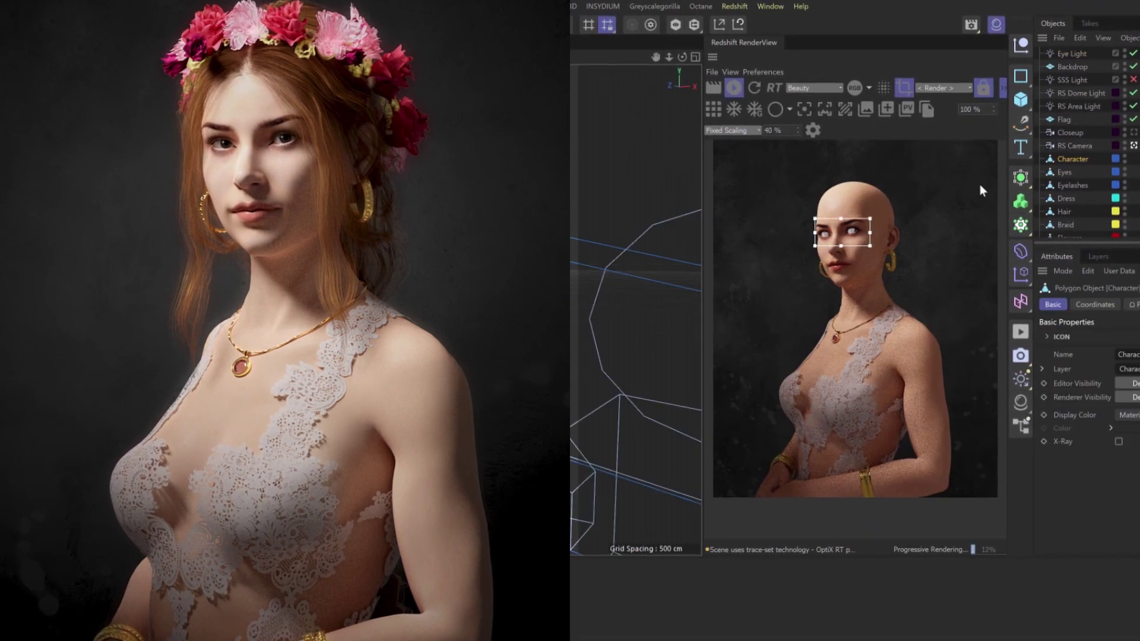
{"action": "left_click", "coordinate": [1062, 119]}
{"action": "left_click", "coordinate": [903, 87]}
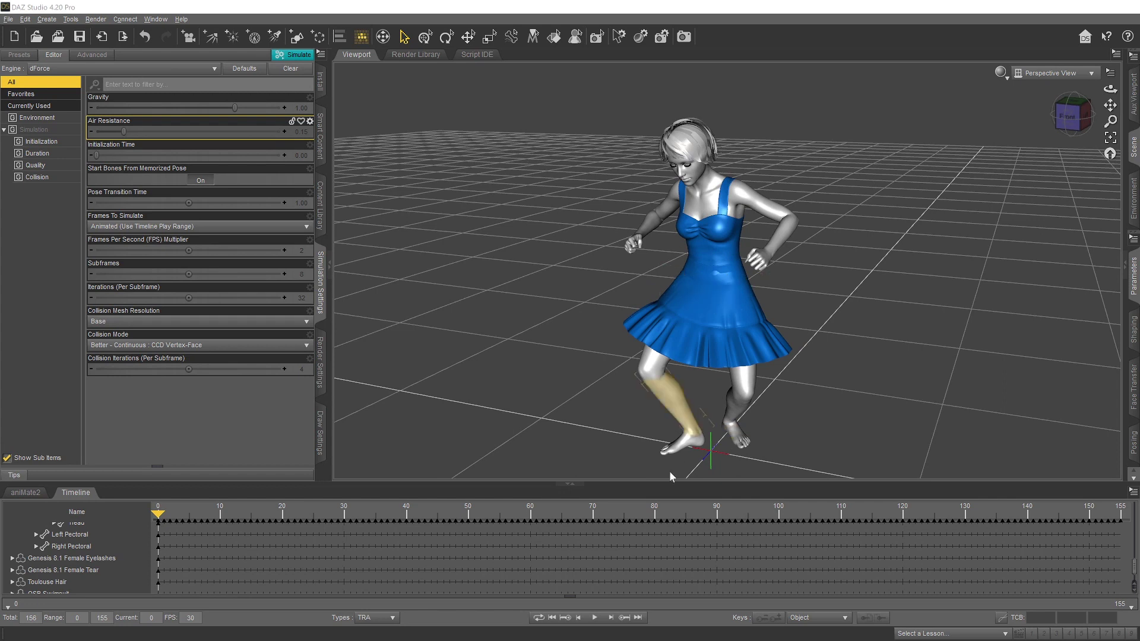
Preview the dance, rewind to frame 0, run the dForce simulation and play the draped dress.
{"action": "left_click", "coordinate": [595, 619]}
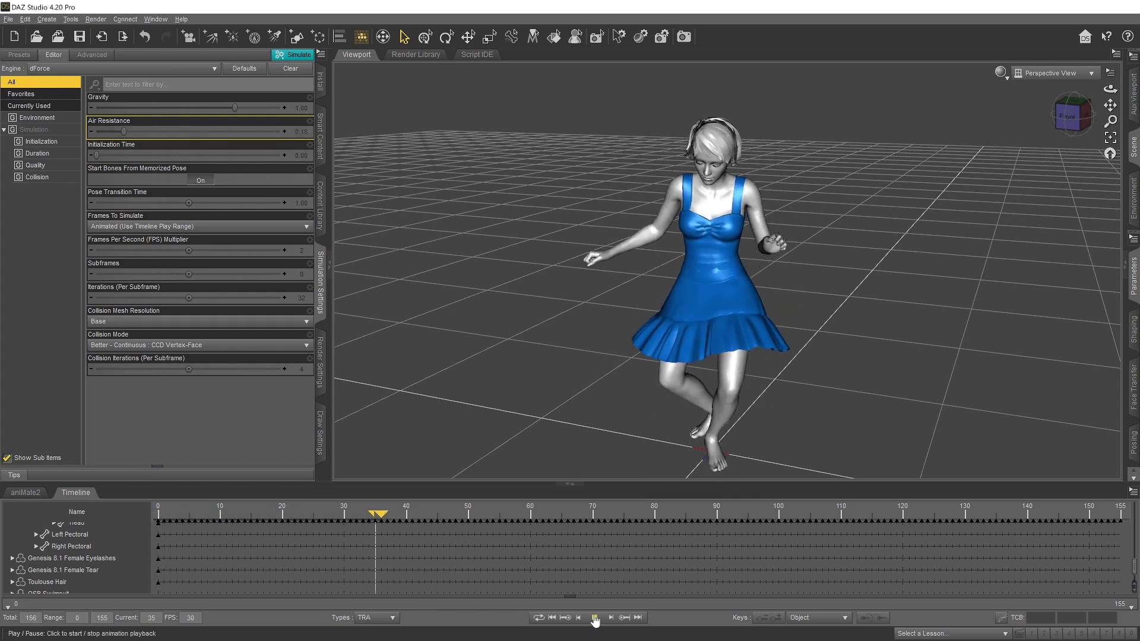
{"action": "left_click", "coordinate": [552, 618]}
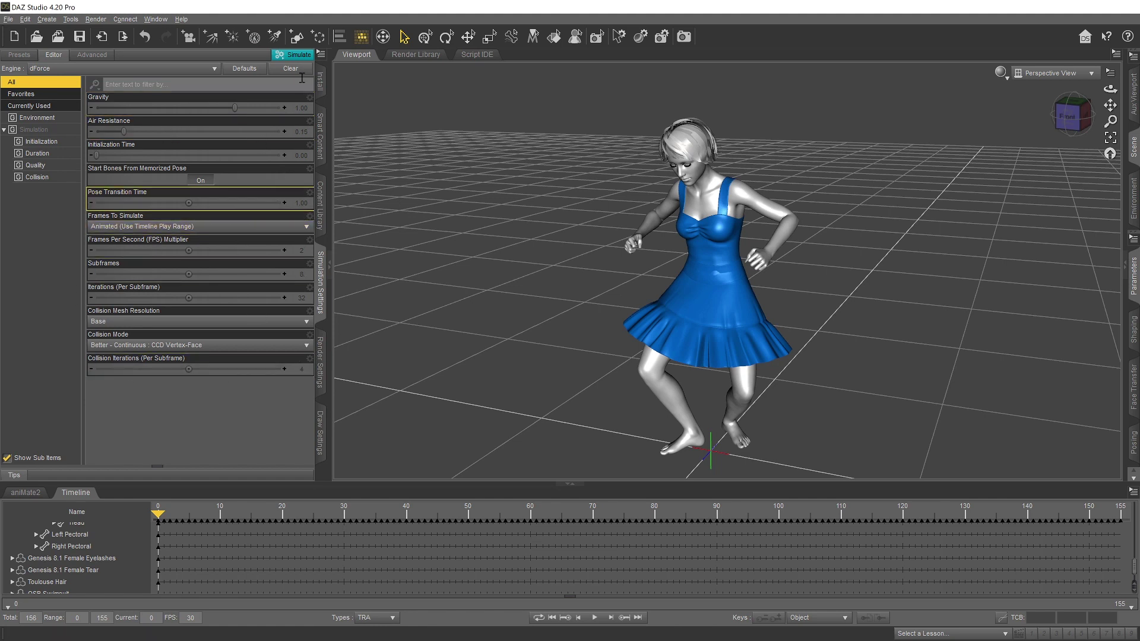
{"action": "left_click", "coordinate": [297, 55]}
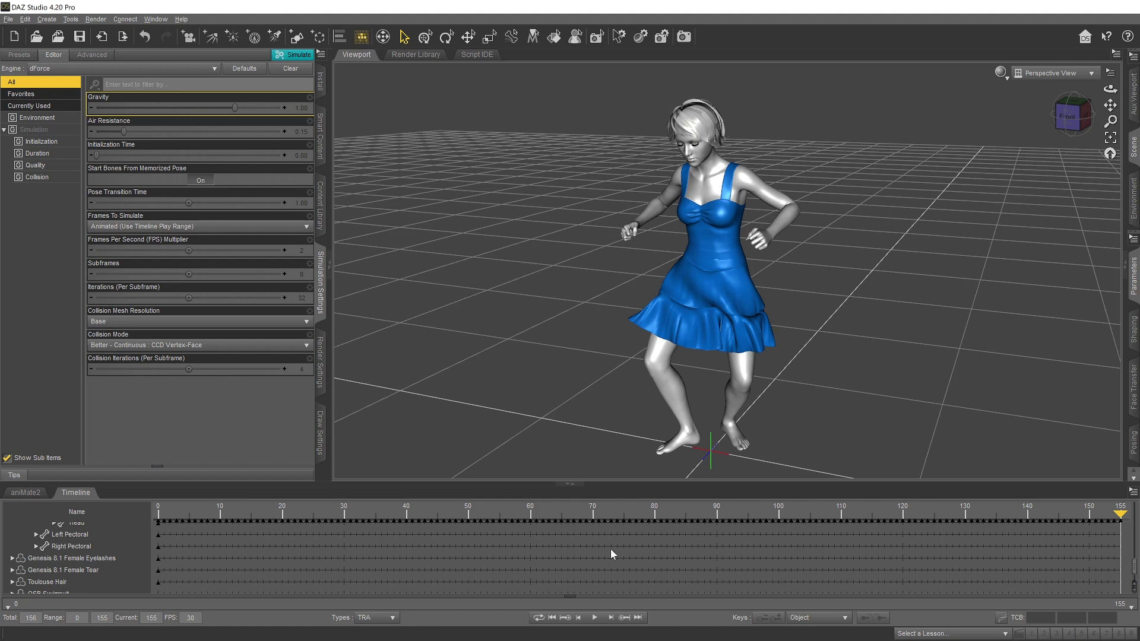
{"action": "left_click", "coordinate": [594, 617]}
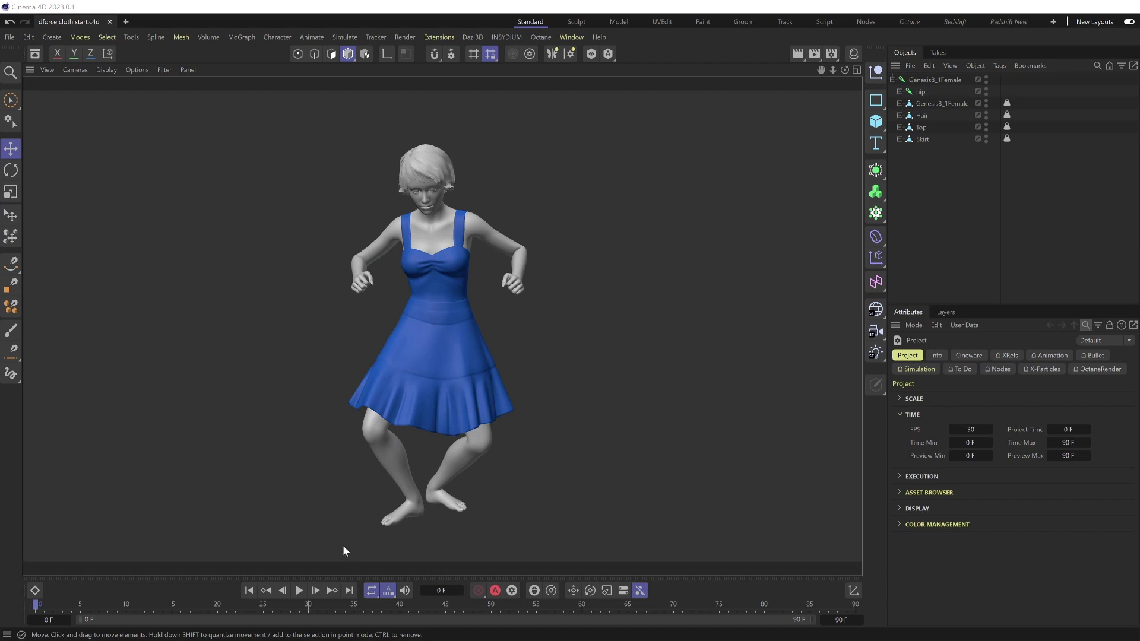
Play, then pause, the imported dancing figure with its baked blue dress.
{"action": "left_click", "coordinate": [296, 591]}
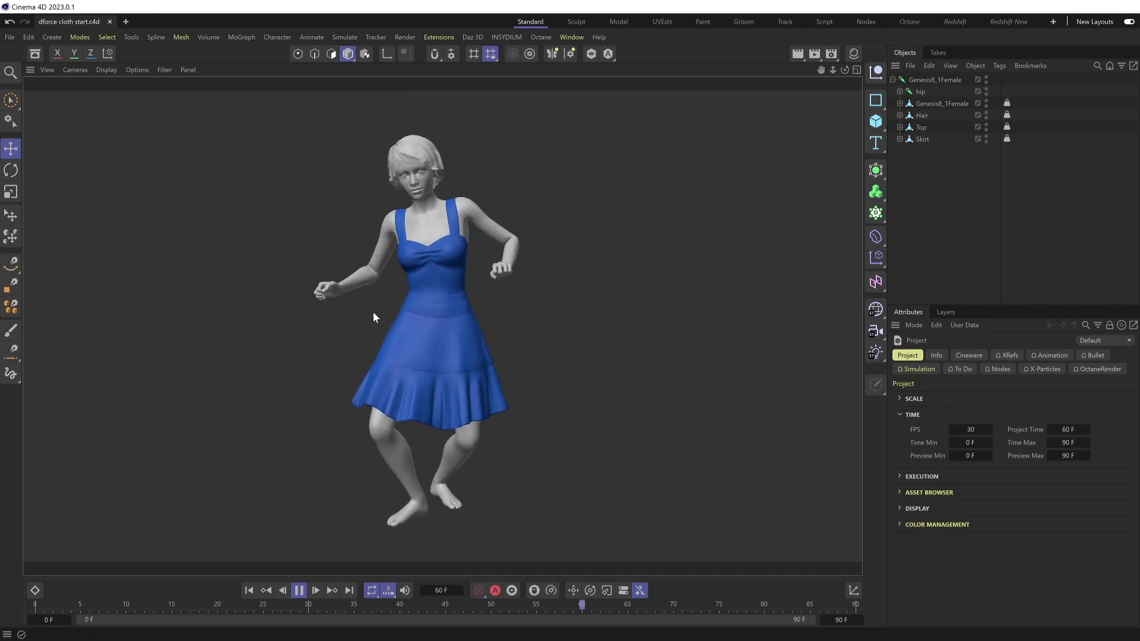
{"action": "left_click", "coordinate": [300, 590]}
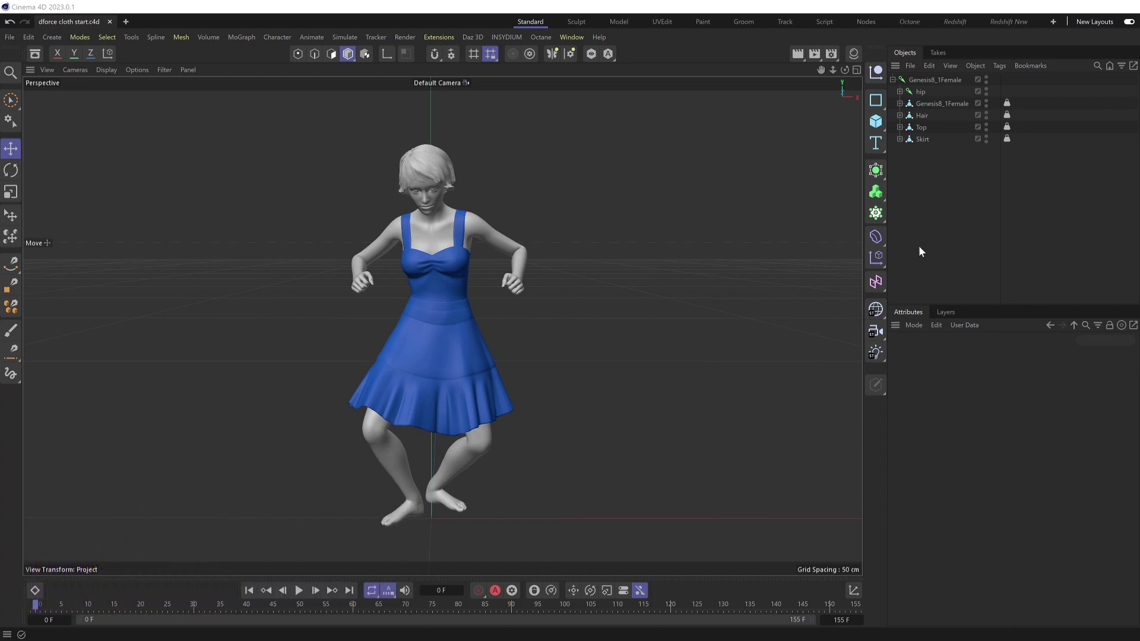
Add a Cloth tag to the Skirt via Shift+C 'cloth', then play a test and rewind.
{"action": "left_click", "coordinate": [917, 137]}
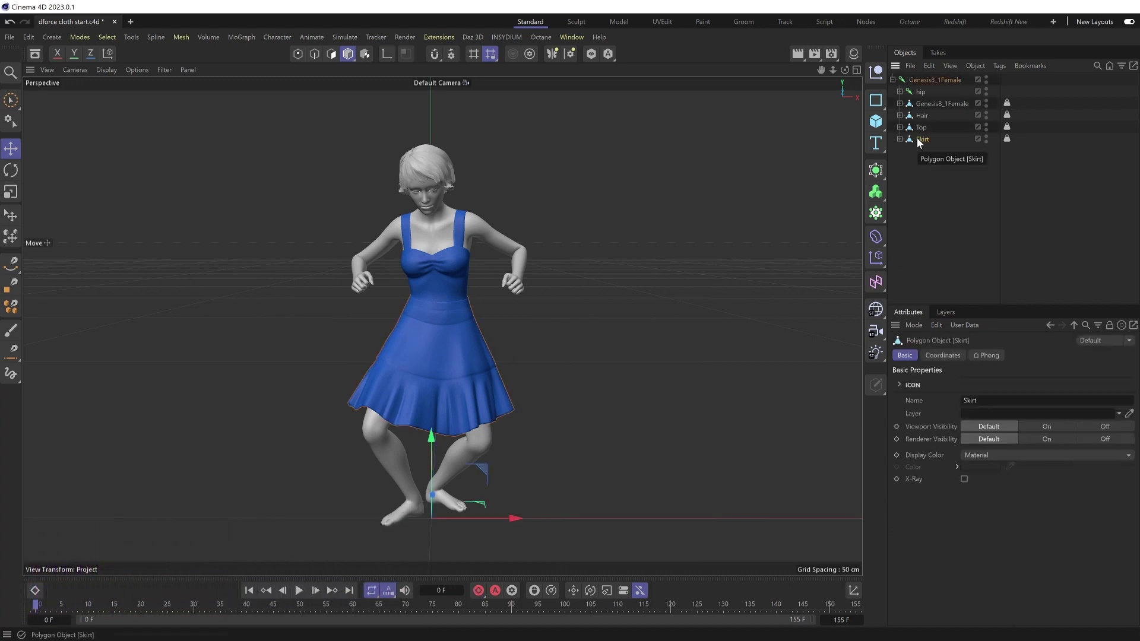
{"action": "key", "text": "shift+c"}
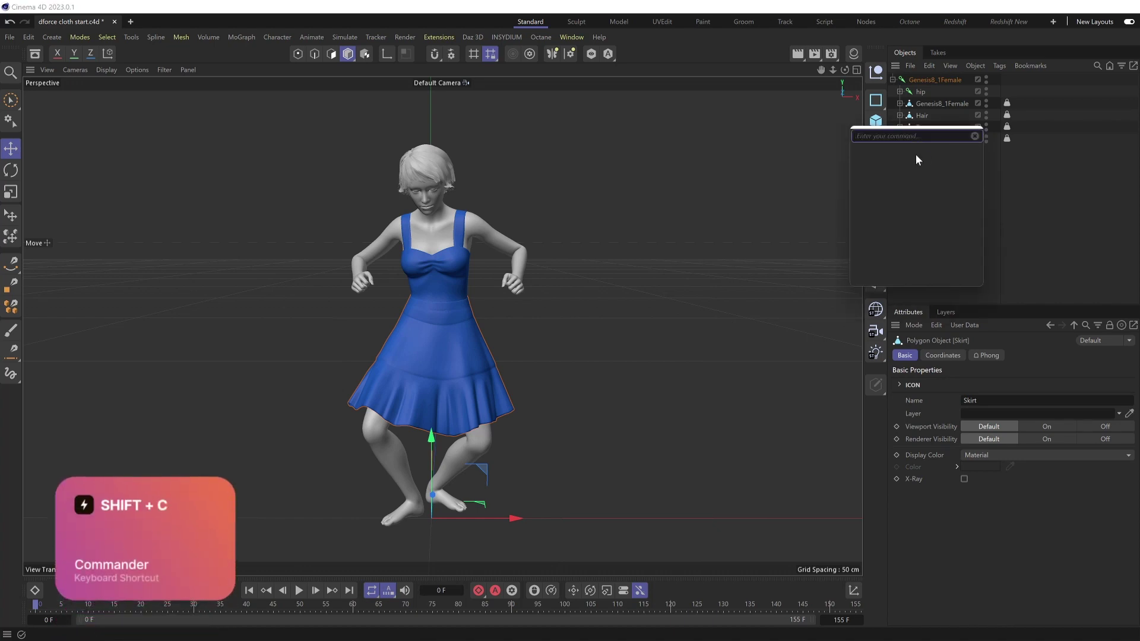
{"action": "type", "text": "cloth"}
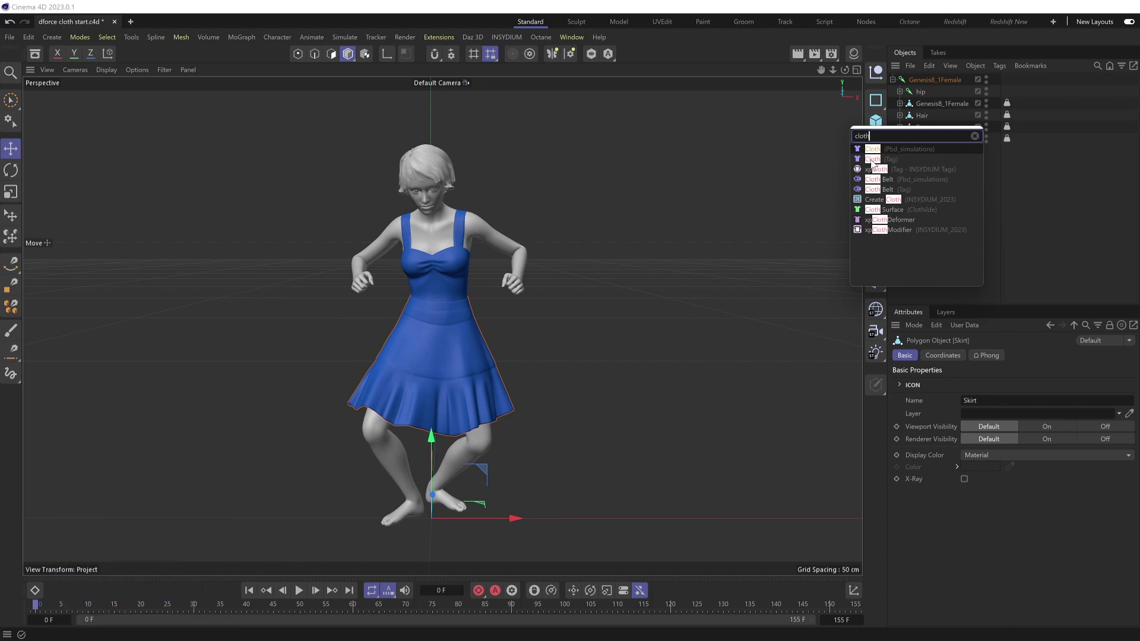
{"action": "left_click", "coordinate": [907, 148]}
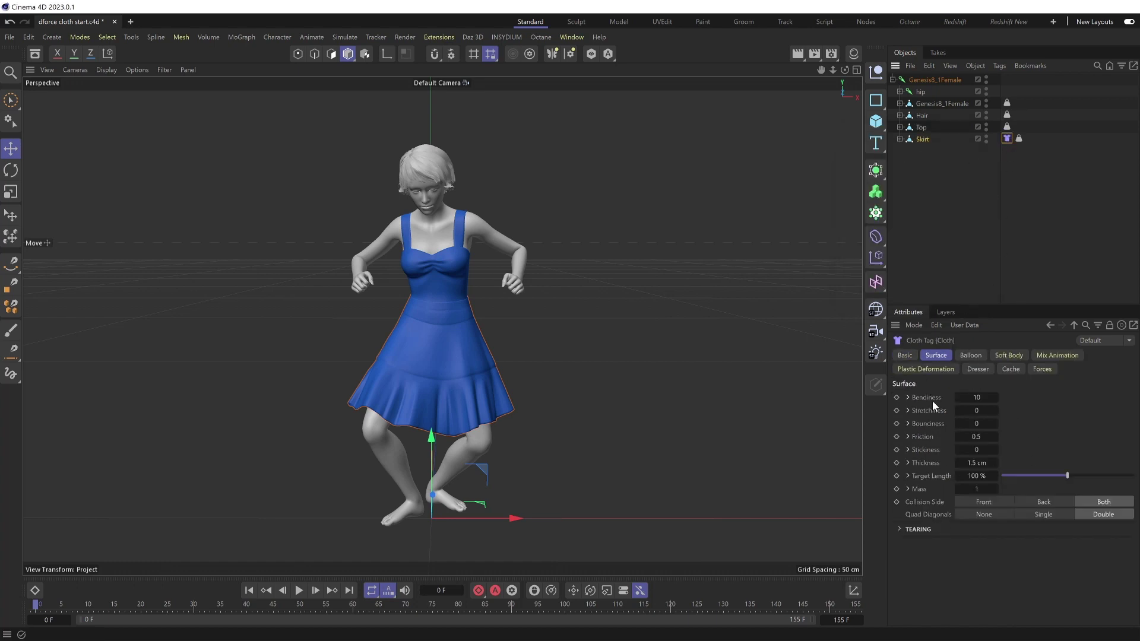
{"action": "left_click", "coordinate": [298, 590]}
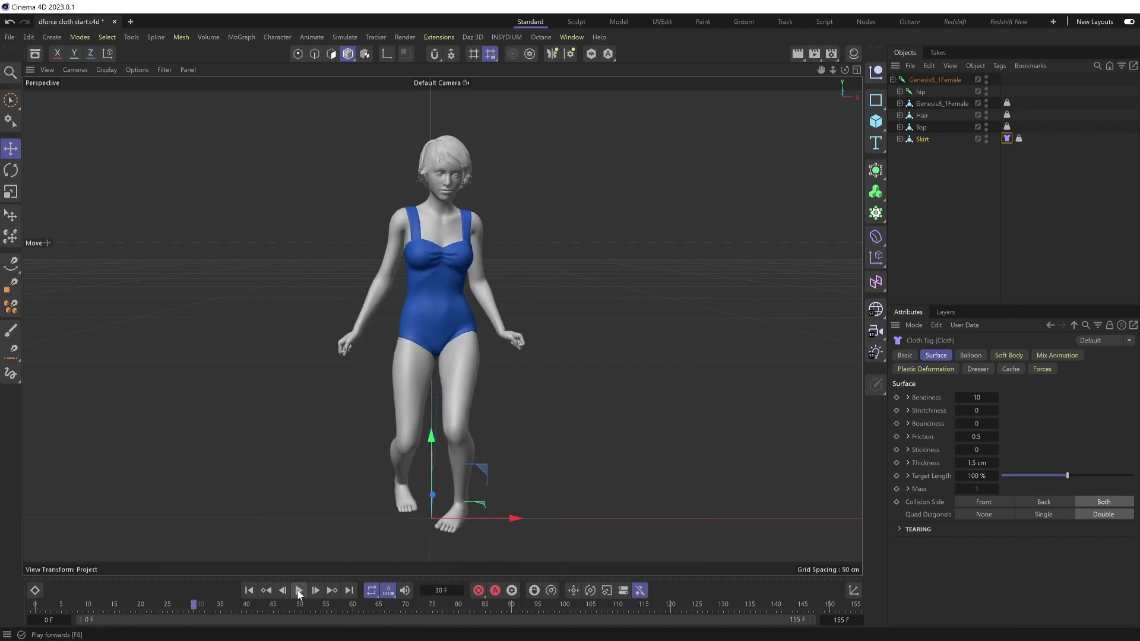
{"action": "left_click", "coordinate": [249, 591]}
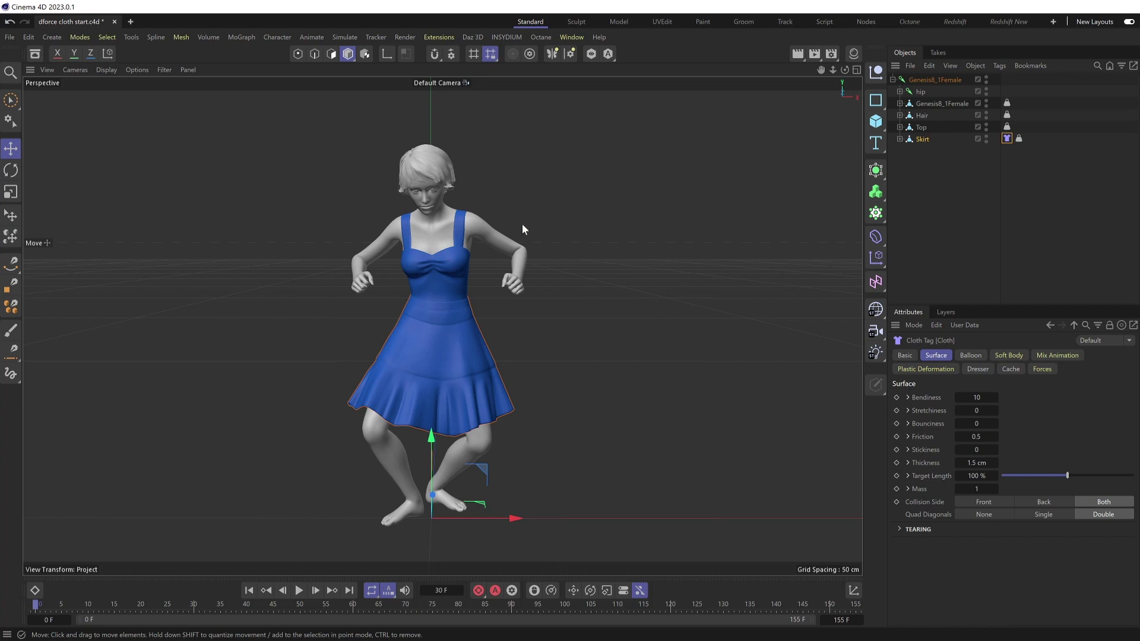
Add a Collider tag to Genesis8_1Female via Shift+C 'coll', then play and stop the test.
{"action": "left_click", "coordinate": [932, 105]}
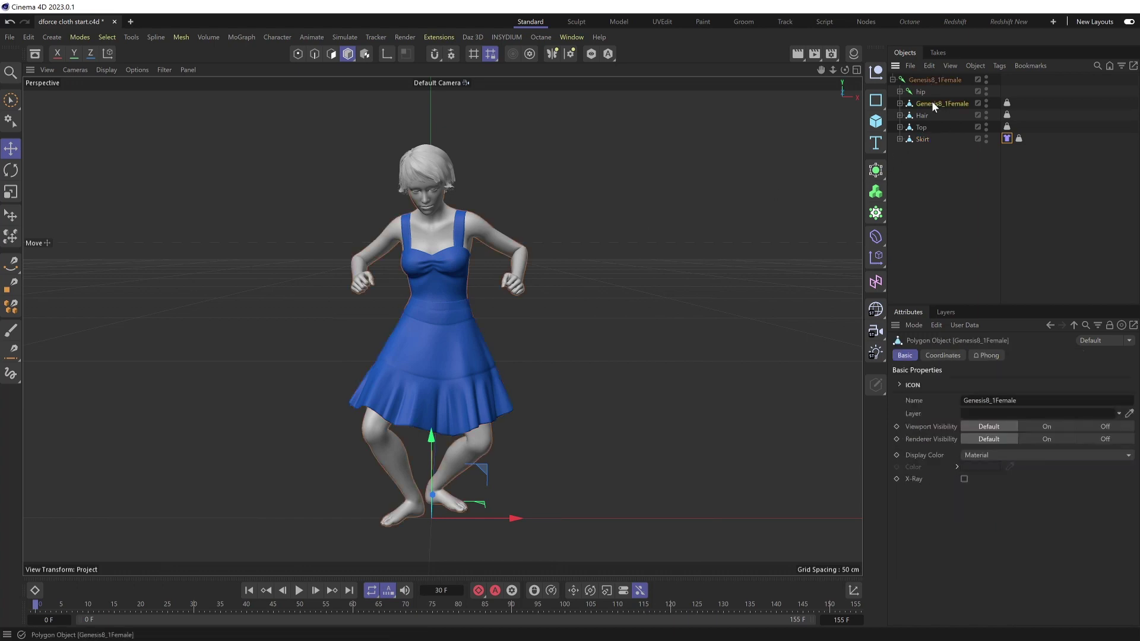
{"action": "key", "text": "shift+c"}
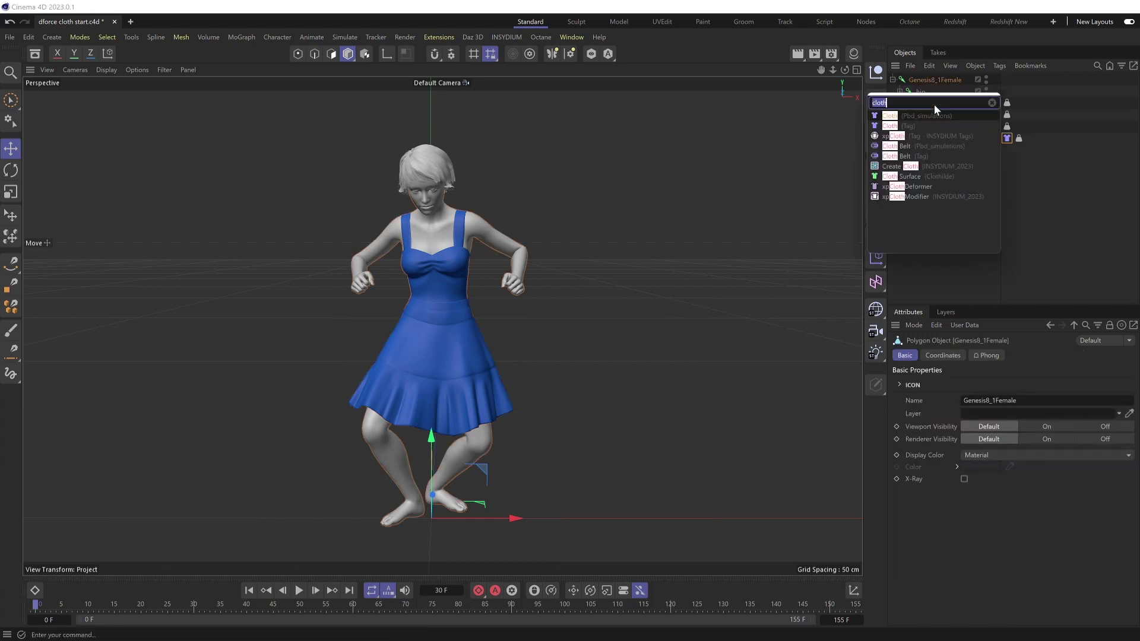
{"action": "type", "text": "coll"}
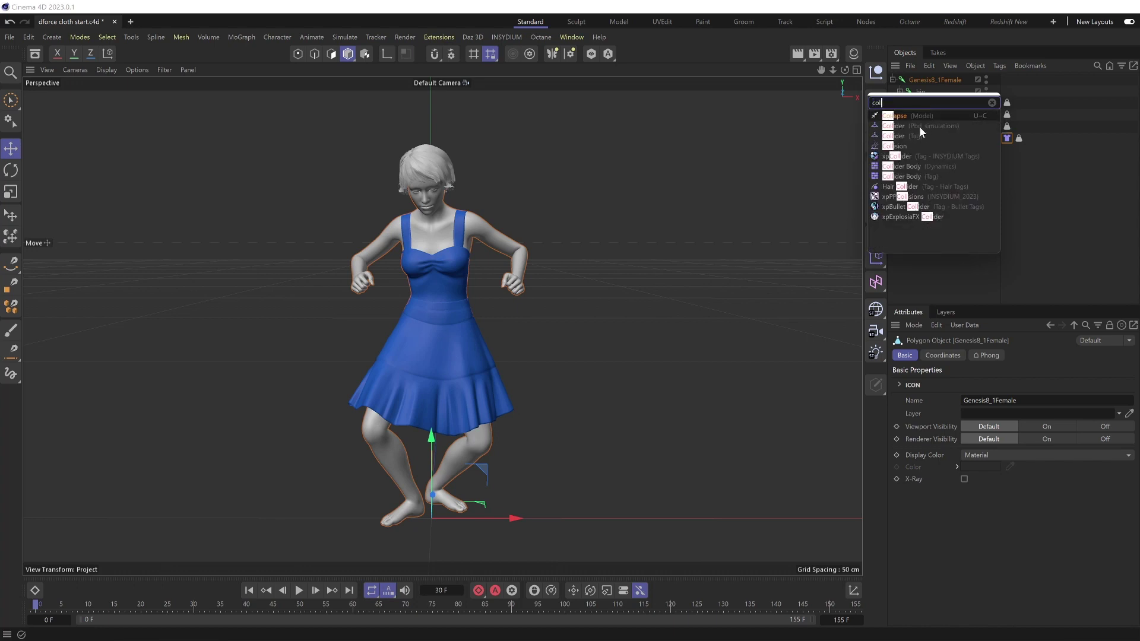
{"action": "left_click", "coordinate": [904, 125]}
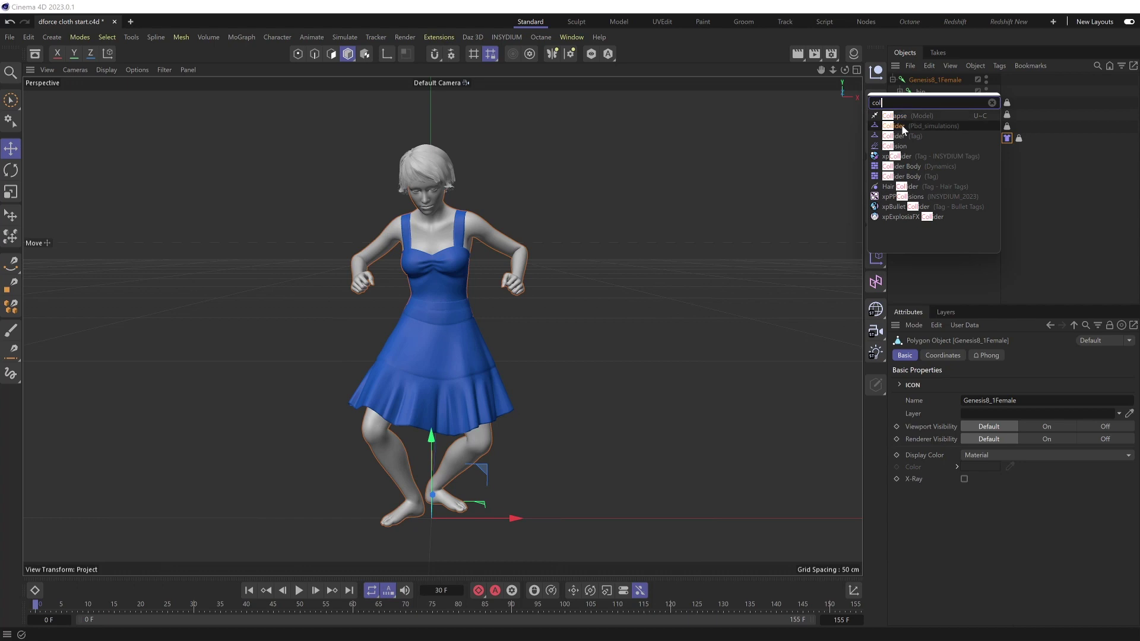
{"action": "left_click", "coordinate": [301, 591]}
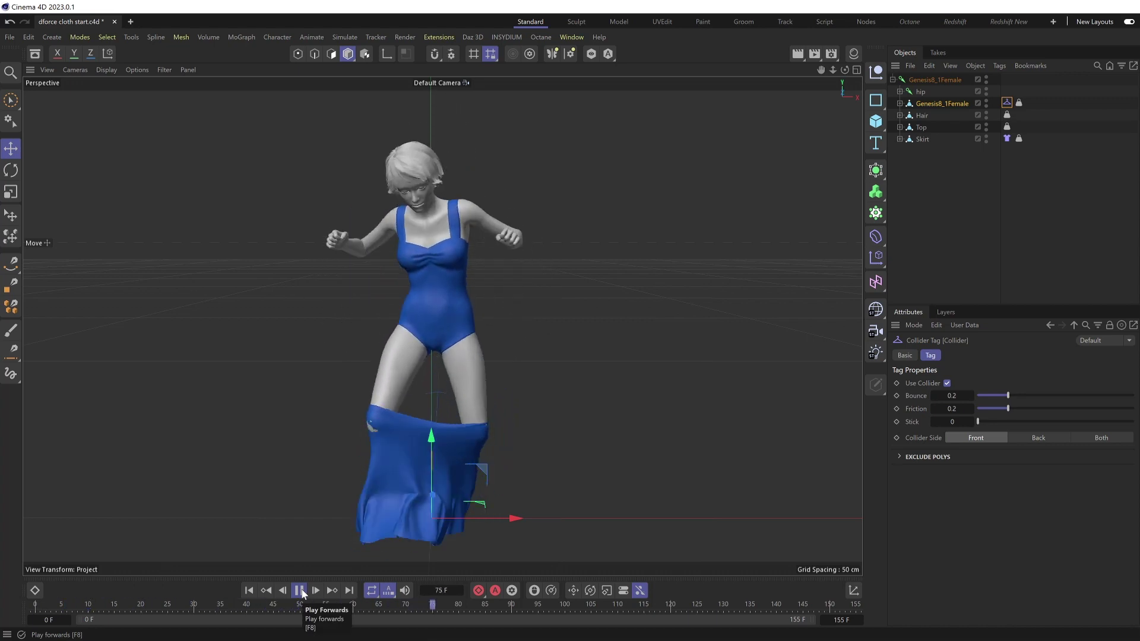
{"action": "left_click", "coordinate": [300, 591]}
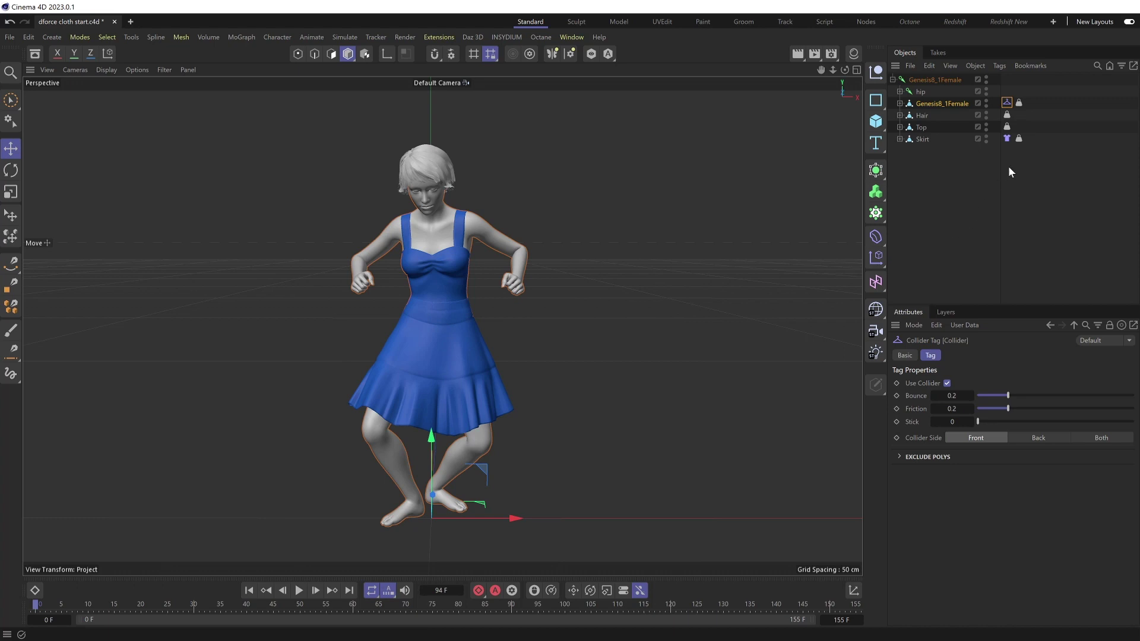
Test the Skirt cloth with Friction 1000, then undo Friction back to 0.5.
{"action": "left_click", "coordinate": [1006, 138]}
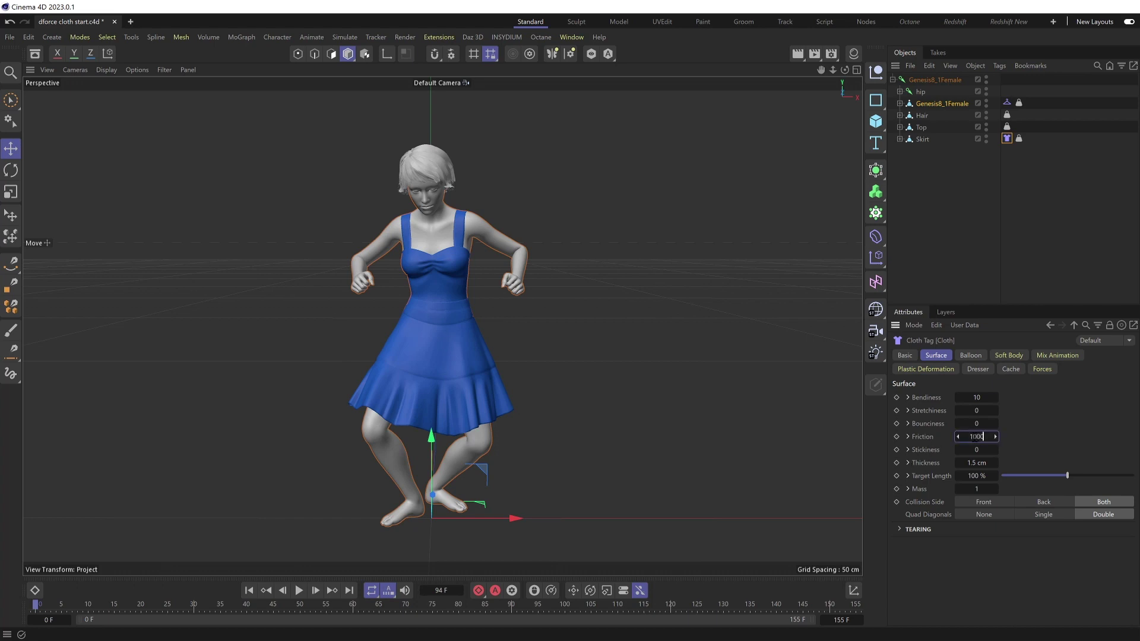
{"action": "left_click", "coordinate": [299, 590]}
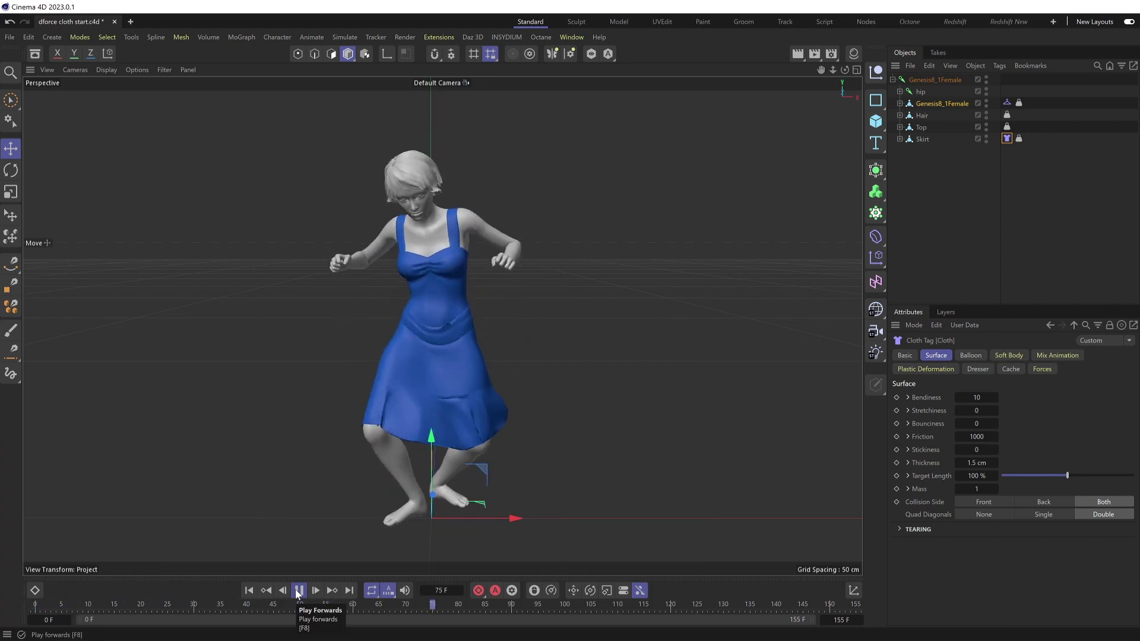
{"action": "left_click", "coordinate": [298, 590]}
{"action": "left_click", "coordinate": [249, 590]}
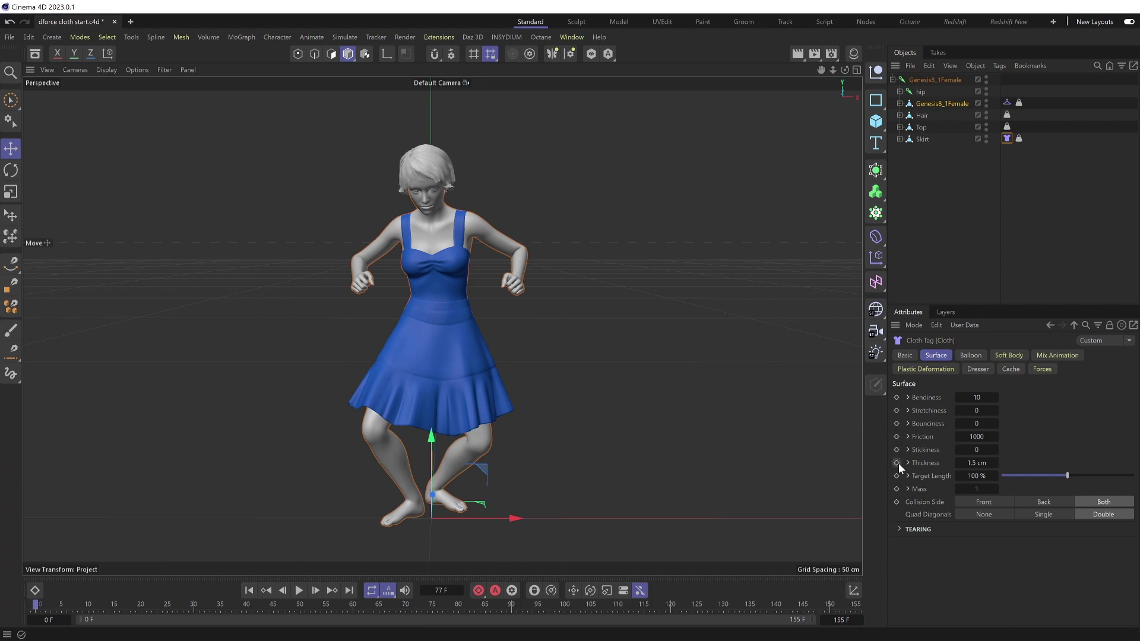
{"action": "key", "text": "ctrl+z"}
Set the cloth Stickiness to 1000 and play a test from frame 0.
{"action": "left_click", "coordinate": [977, 449]}
{"action": "type", "text": "1000"}
{"action": "left_click", "coordinate": [299, 590]}
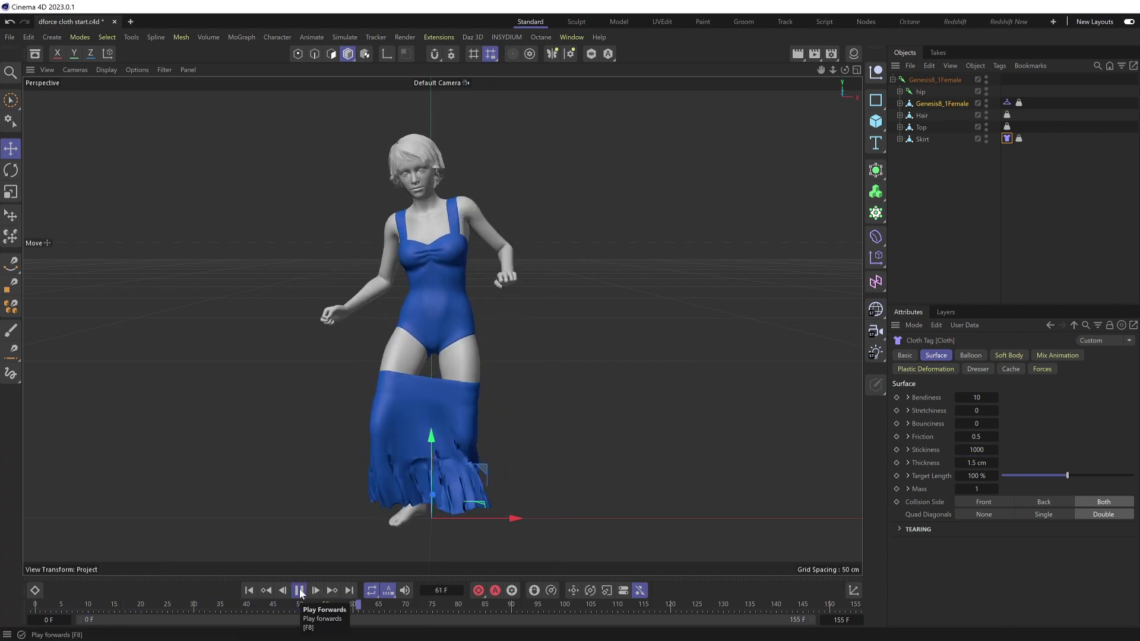
{"action": "left_click", "coordinate": [299, 590]}
{"action": "left_click", "coordinate": [250, 590]}
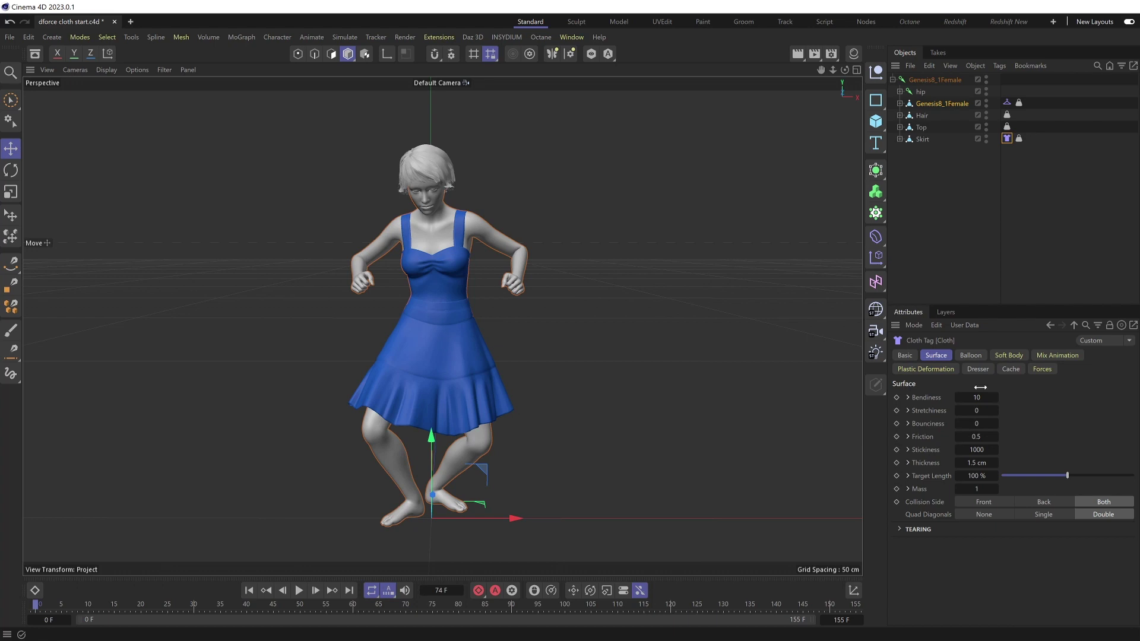
Raise the body's Collider Stick to 1 and play a test.
{"action": "left_click", "coordinate": [1007, 103]}
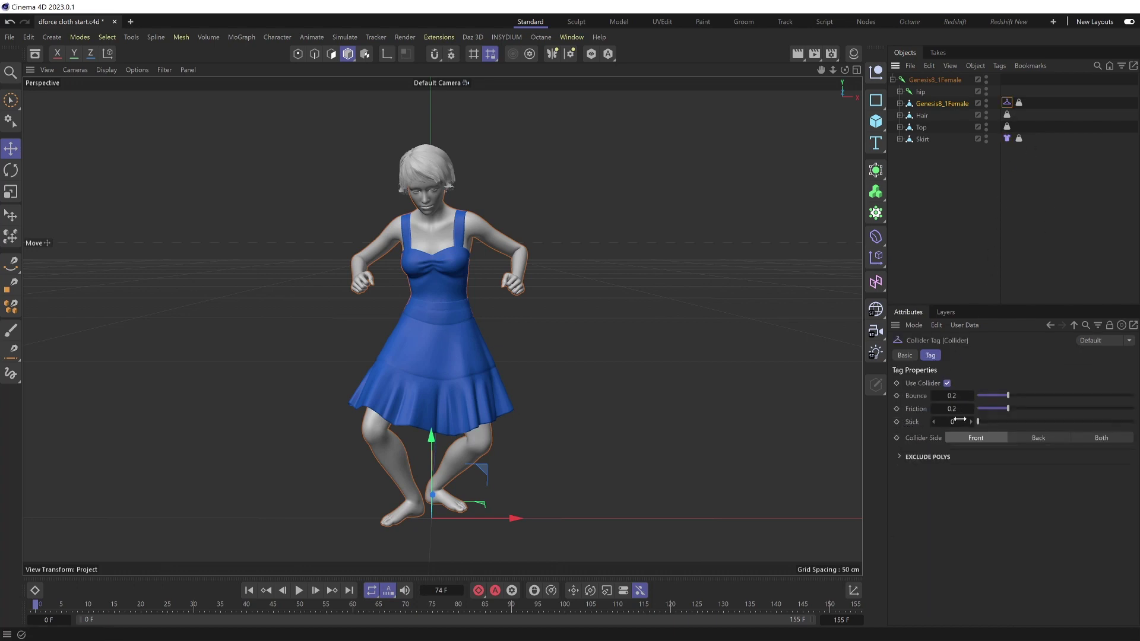
{"action": "left_click_drag", "start_coordinate": [969, 422], "coordinate": [1021, 422]}
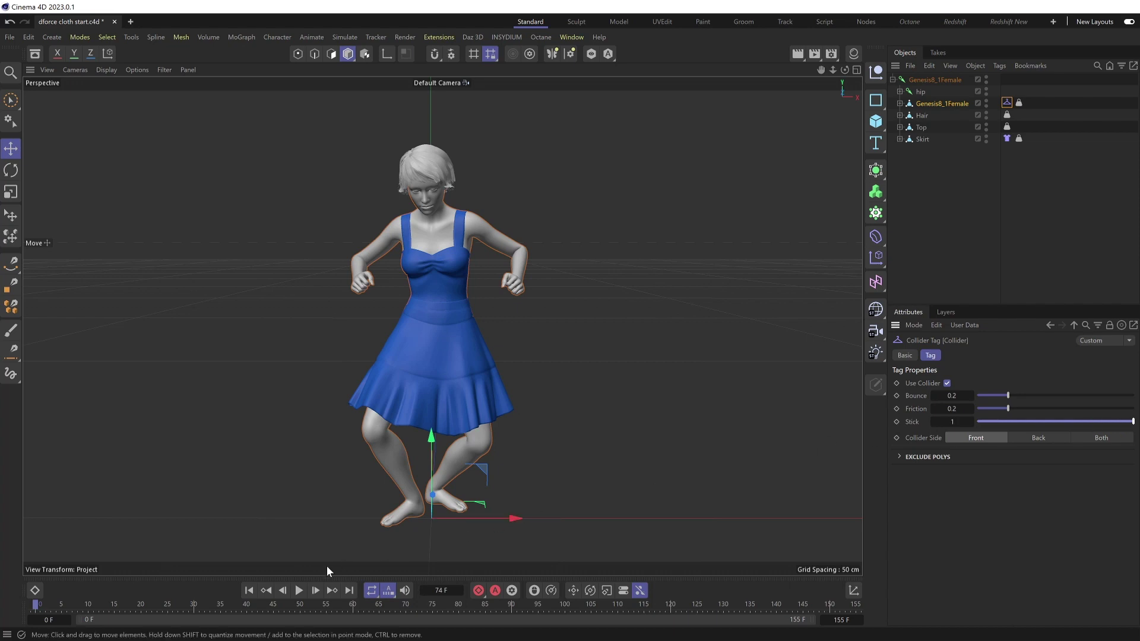
{"action": "left_click", "coordinate": [299, 591]}
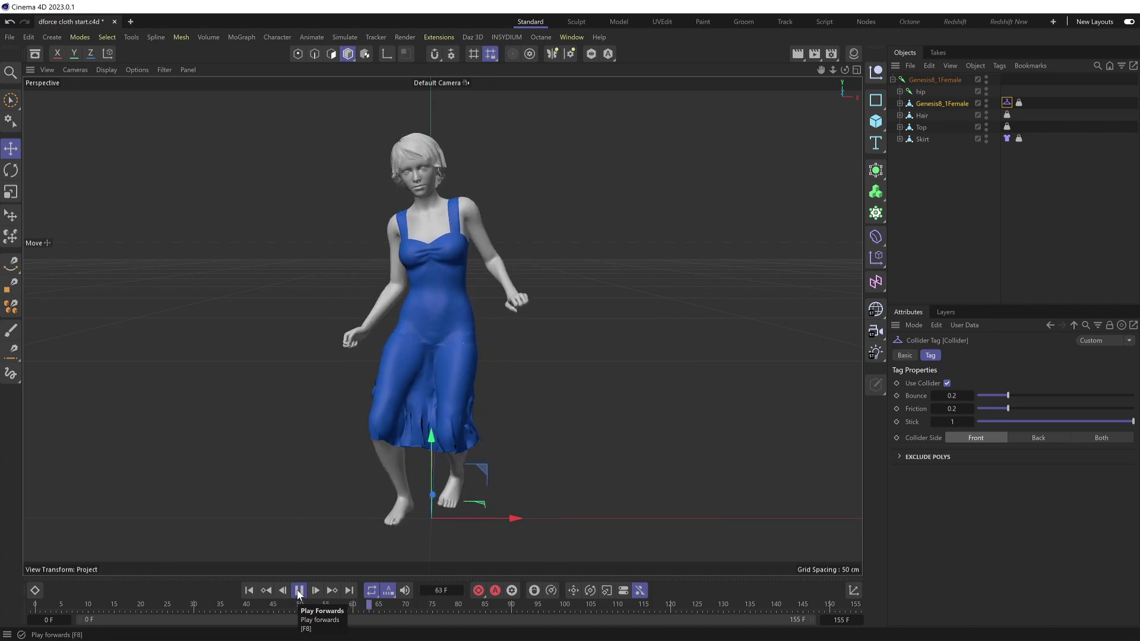
Rewind, reset the Collider Stick to 0, and show the Skirt's Cloth tag settings.
{"action": "left_click", "coordinate": [299, 591]}
{"action": "left_click", "coordinate": [249, 590]}
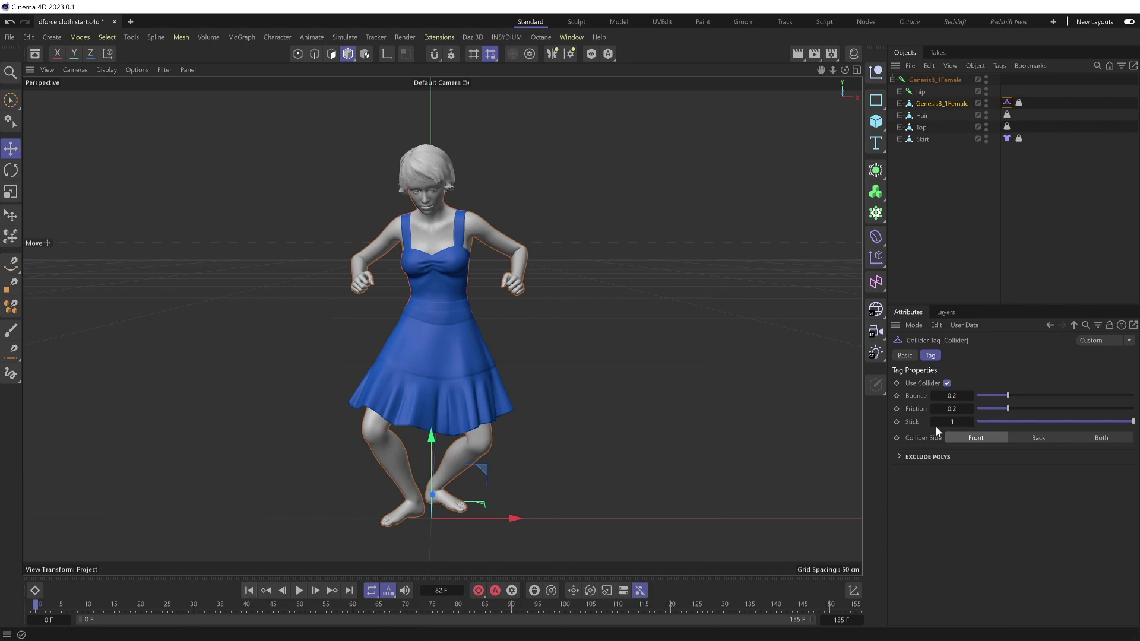
{"action": "left_click", "coordinate": [976, 422]}
{"action": "left_click", "coordinate": [1007, 139]}
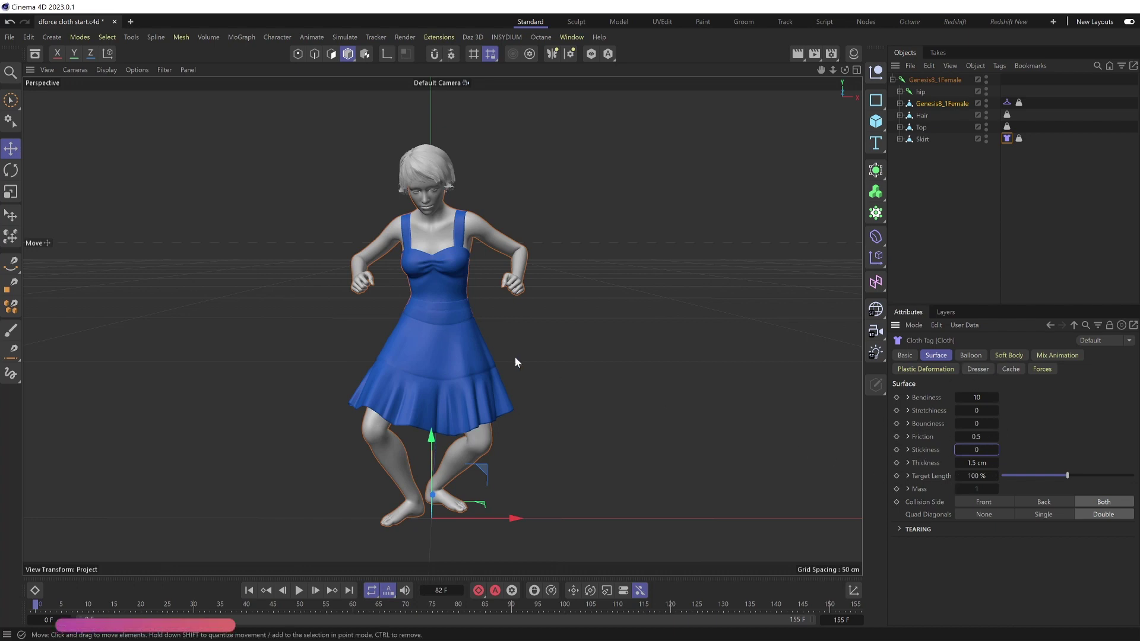
Open Project Settings' Simulation scene settings and play a cloth test on GPU.
{"action": "key", "text": "ctrl+d"}
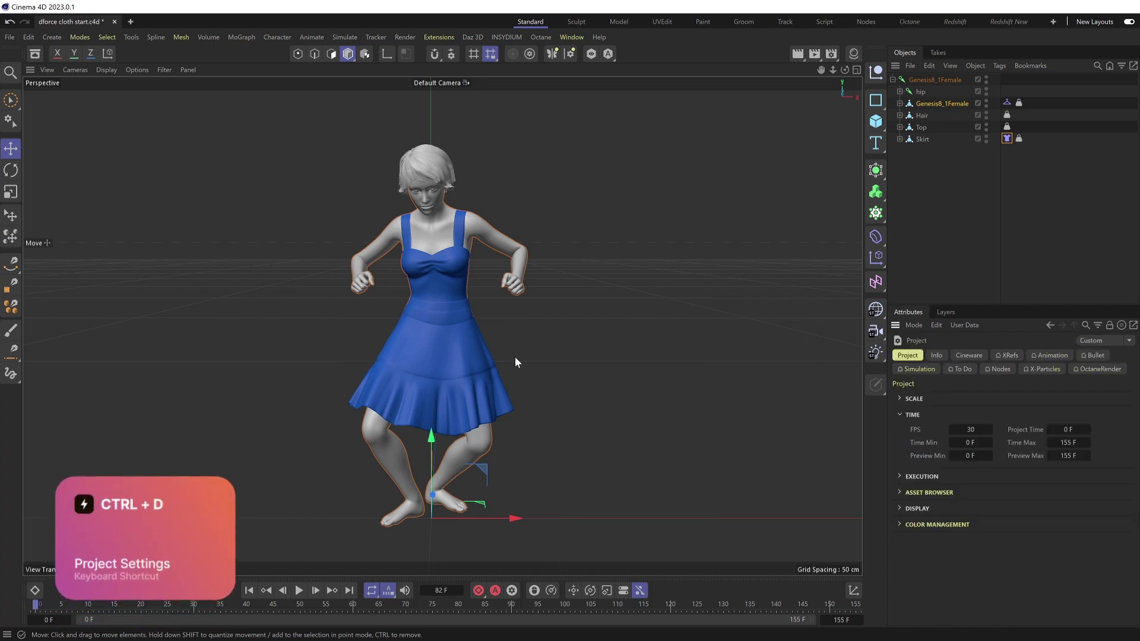
{"action": "left_click", "coordinate": [919, 369]}
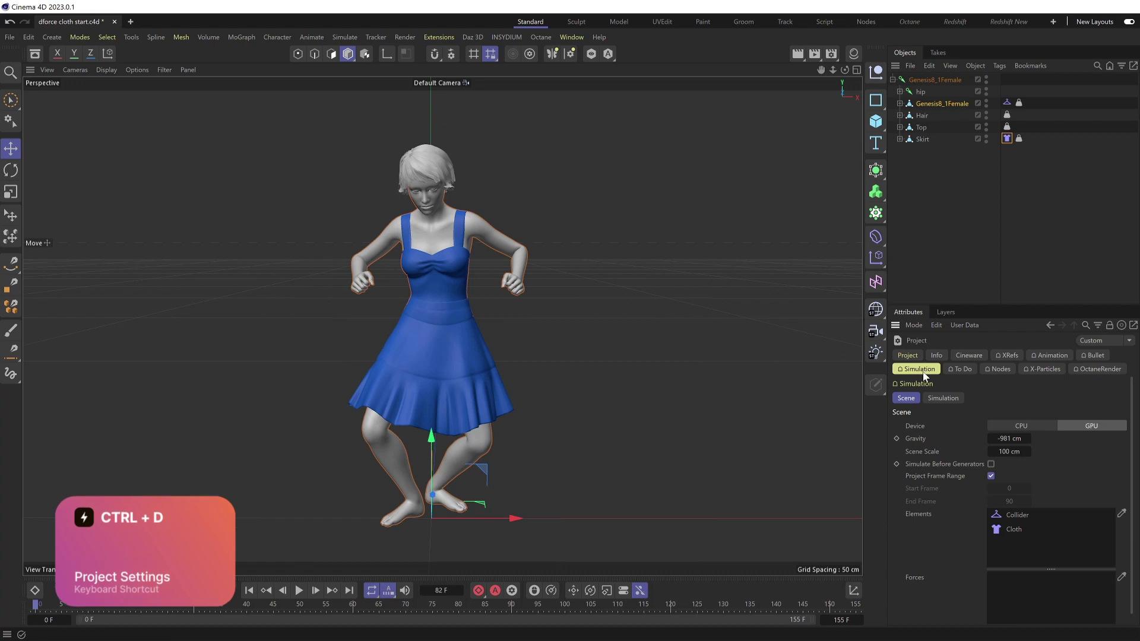
{"action": "left_click", "coordinate": [939, 397]}
{"action": "left_click", "coordinate": [905, 397]}
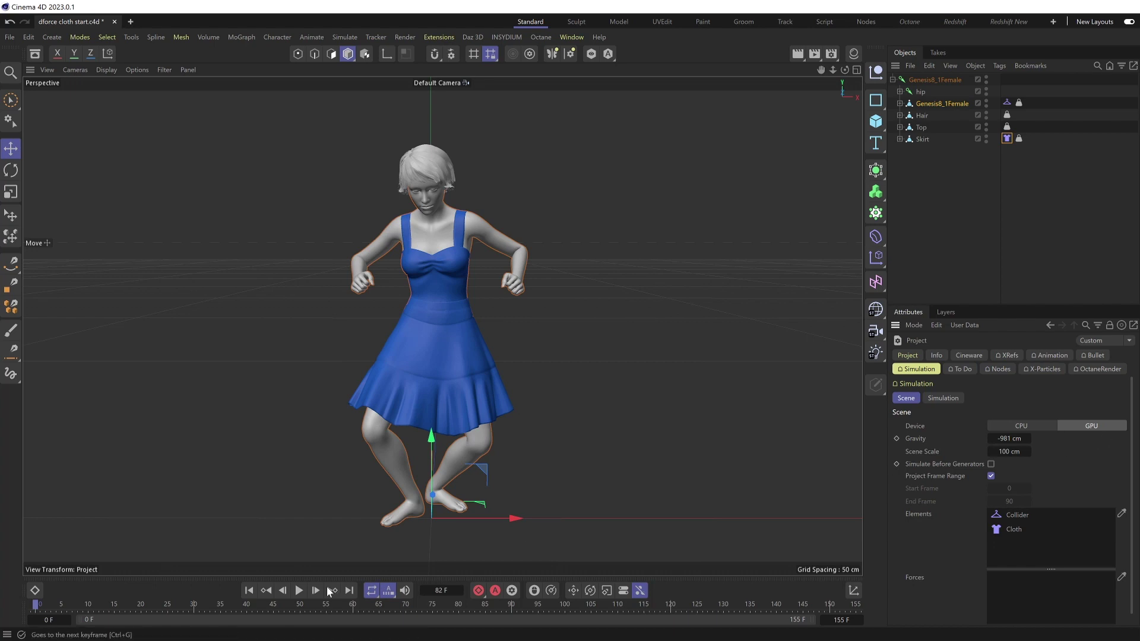
{"action": "left_click", "coordinate": [298, 591]}
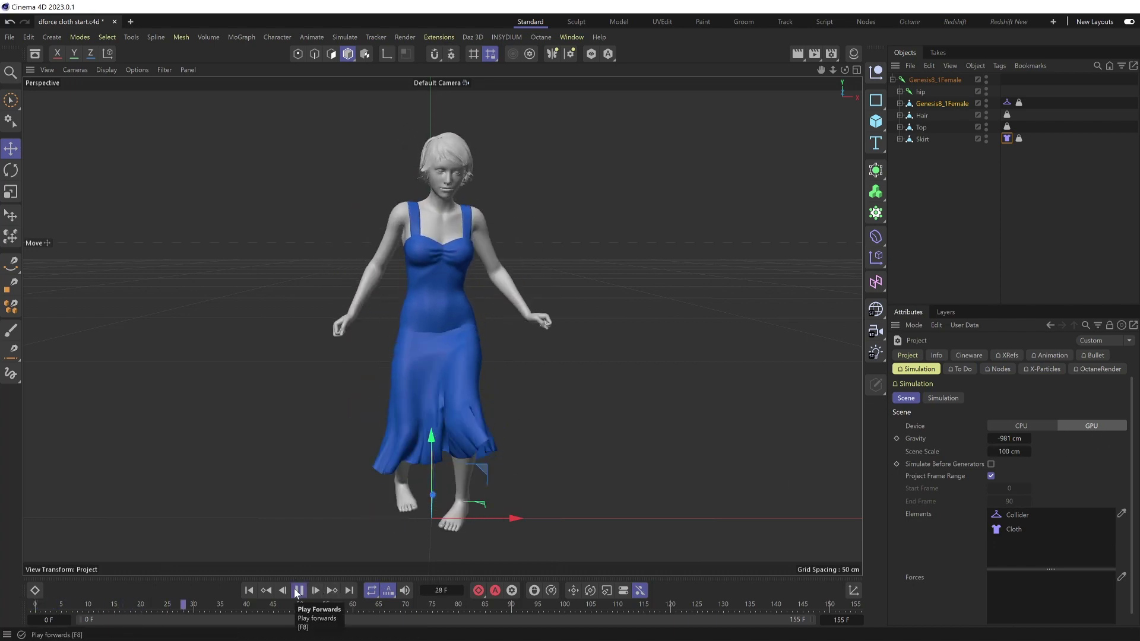
{"action": "left_click", "coordinate": [299, 591]}
{"action": "left_click", "coordinate": [249, 591]}
Compare by playing the simulation on CPU, then set the Device back to GPU.
{"action": "left_click", "coordinate": [1024, 425]}
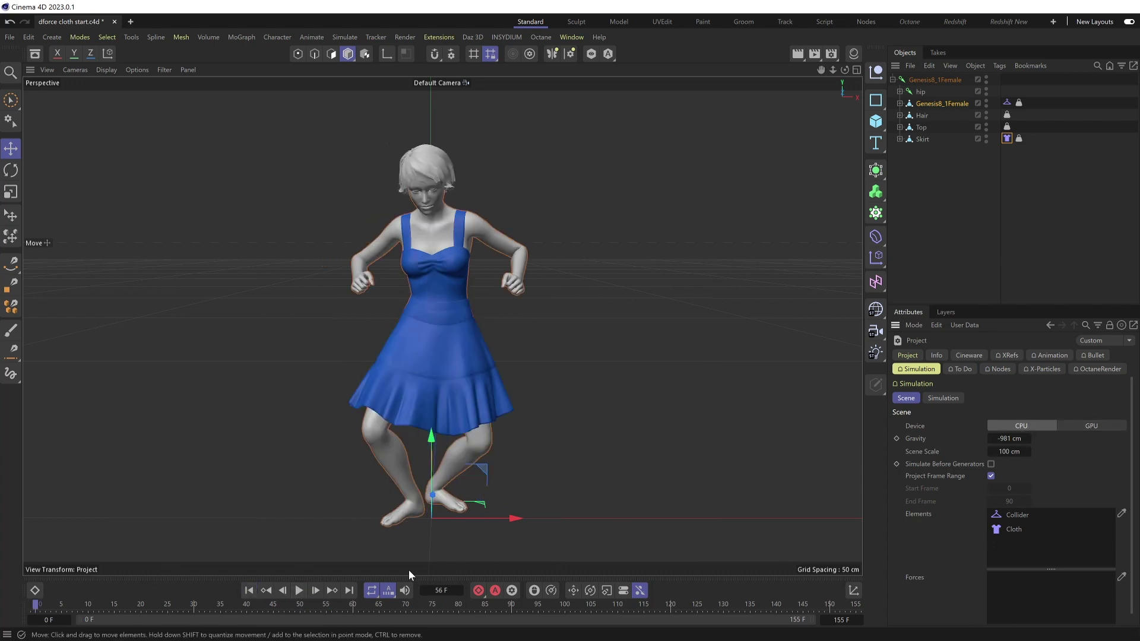
{"action": "left_click", "coordinate": [298, 591]}
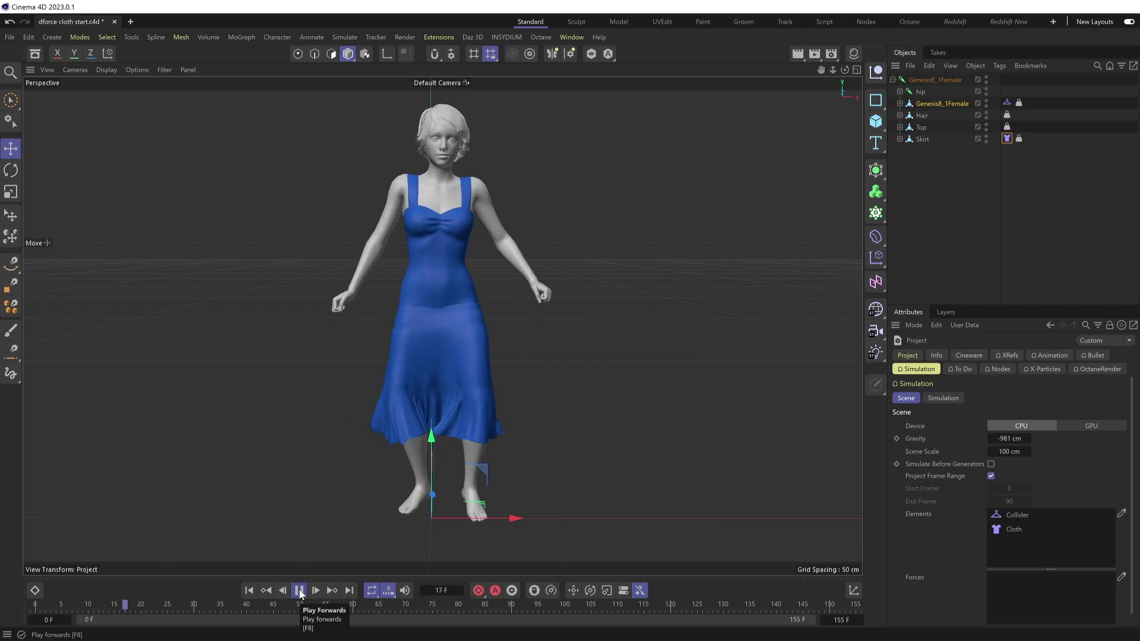
{"action": "left_click", "coordinate": [299, 590]}
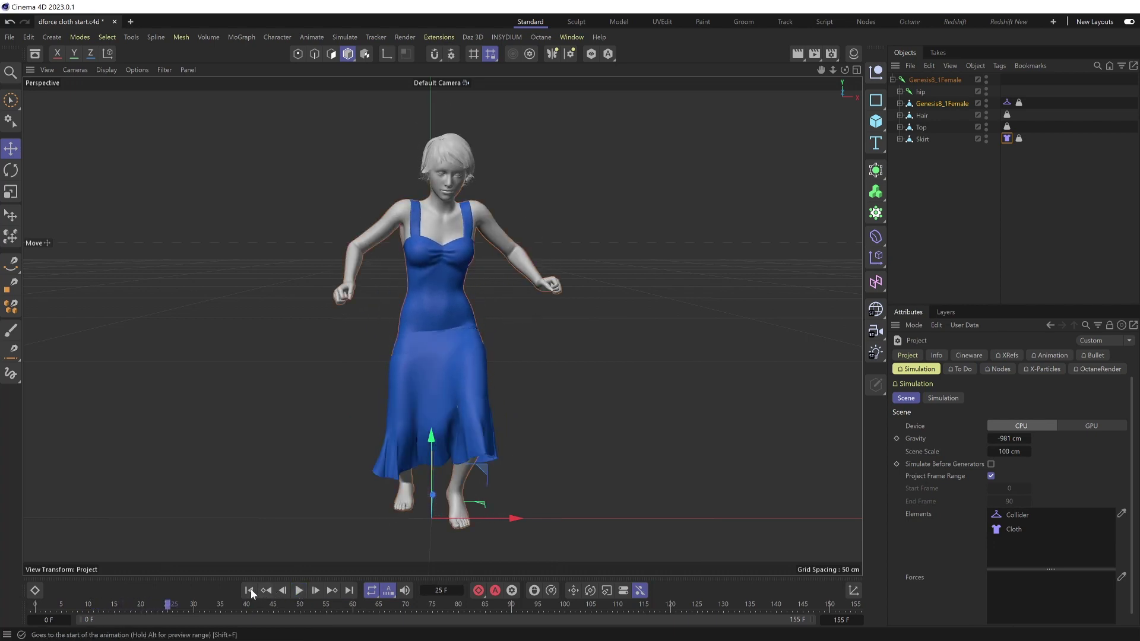
{"action": "left_click", "coordinate": [248, 590]}
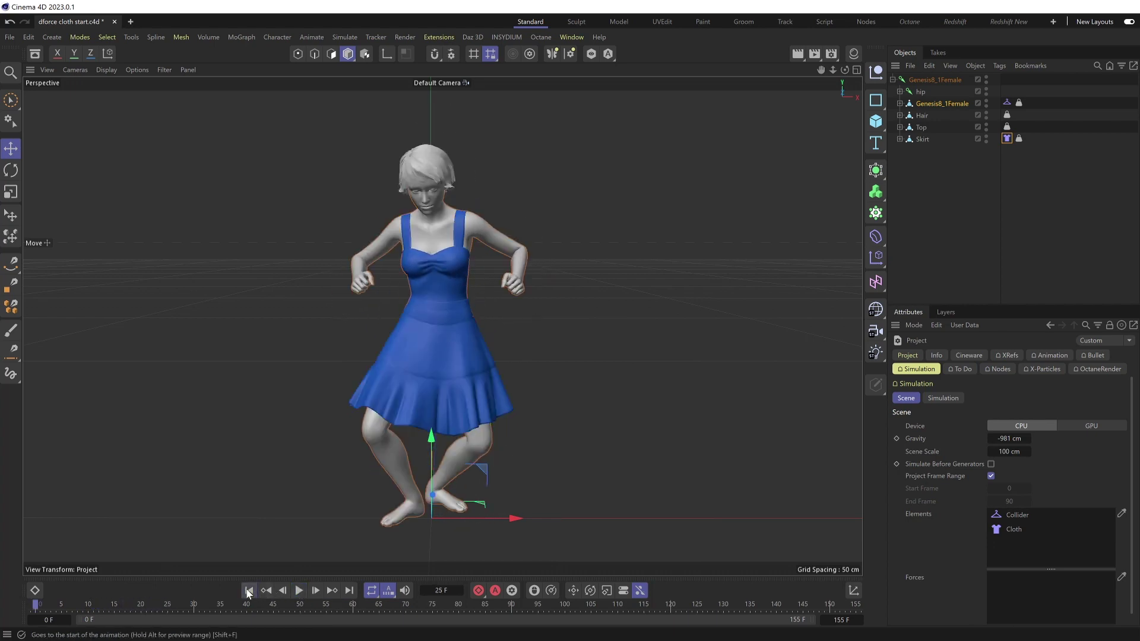
{"action": "left_click", "coordinate": [1091, 428]}
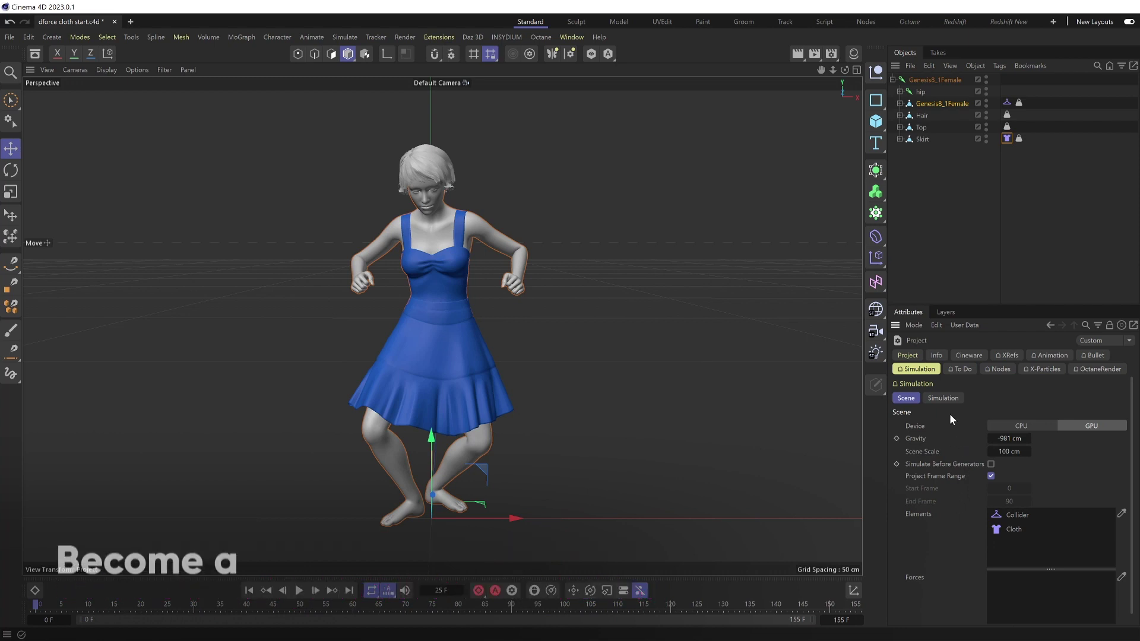
Show the Simulation solver settings and play the cloth at 80 substeps to check the dress.
{"action": "left_click", "coordinate": [934, 400]}
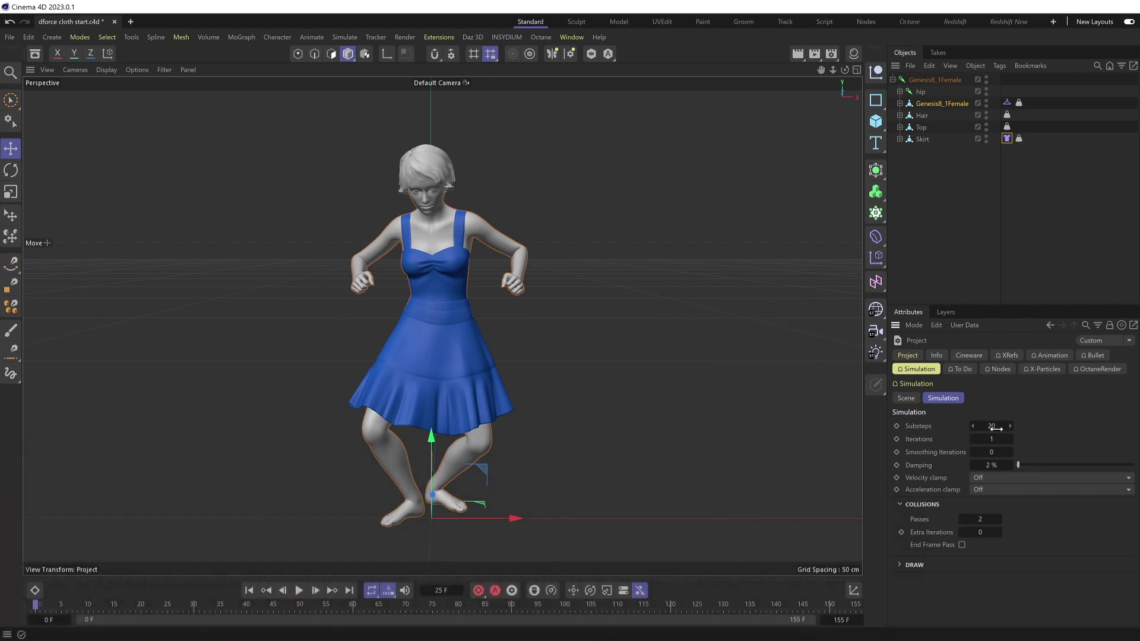
{"action": "left_click", "coordinate": [301, 591]}
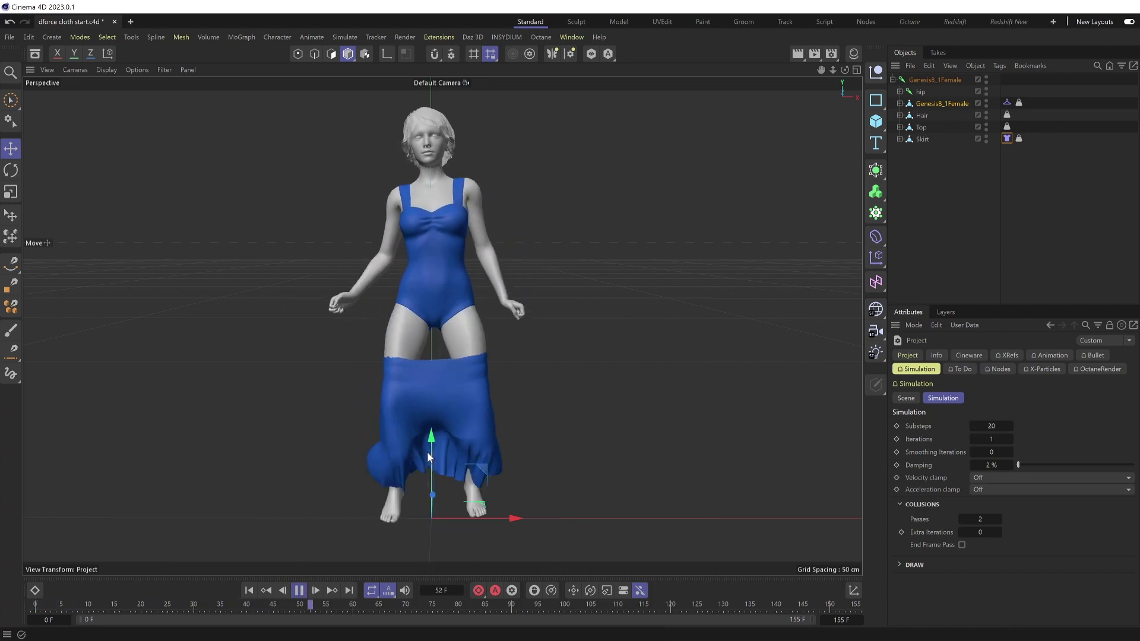
{"action": "left_click", "coordinate": [299, 590]}
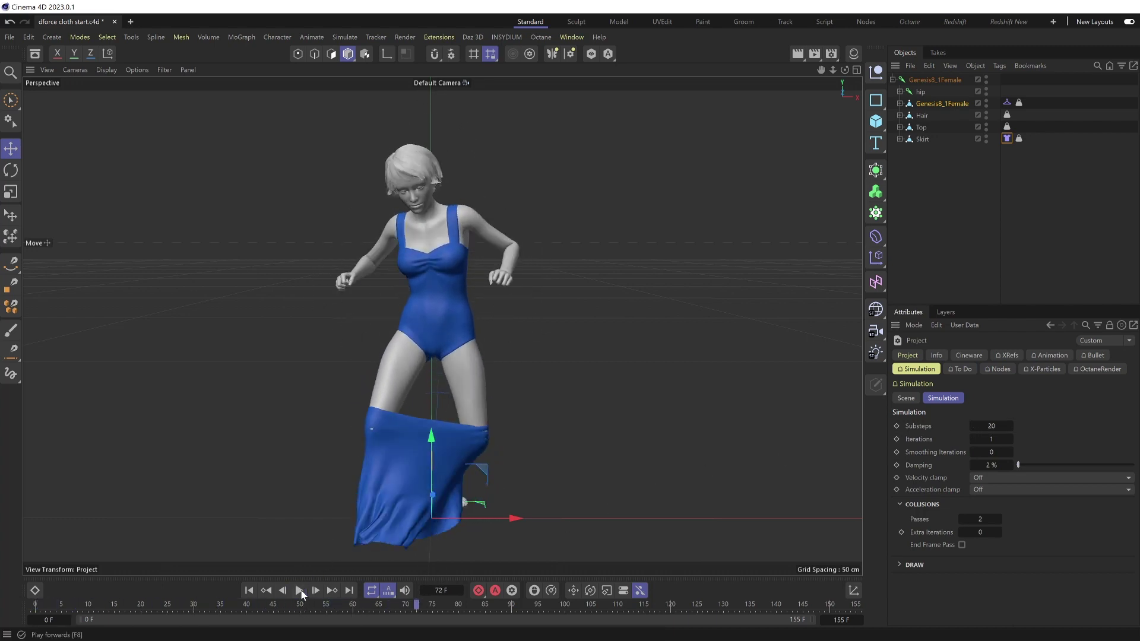
{"action": "left_click", "coordinate": [248, 594]}
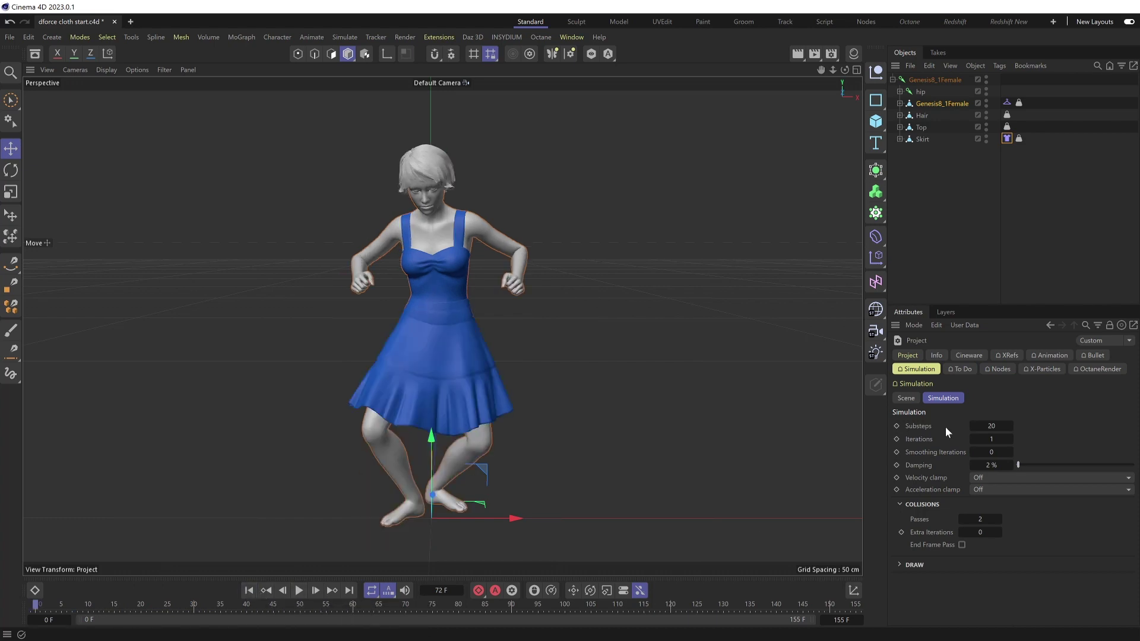
Lower Substeps to 40 and replay the simulation to check the dress.
{"action": "left_click", "coordinate": [991, 426]}
{"action": "type", "text": "40"}
{"action": "left_click", "coordinate": [299, 591]}
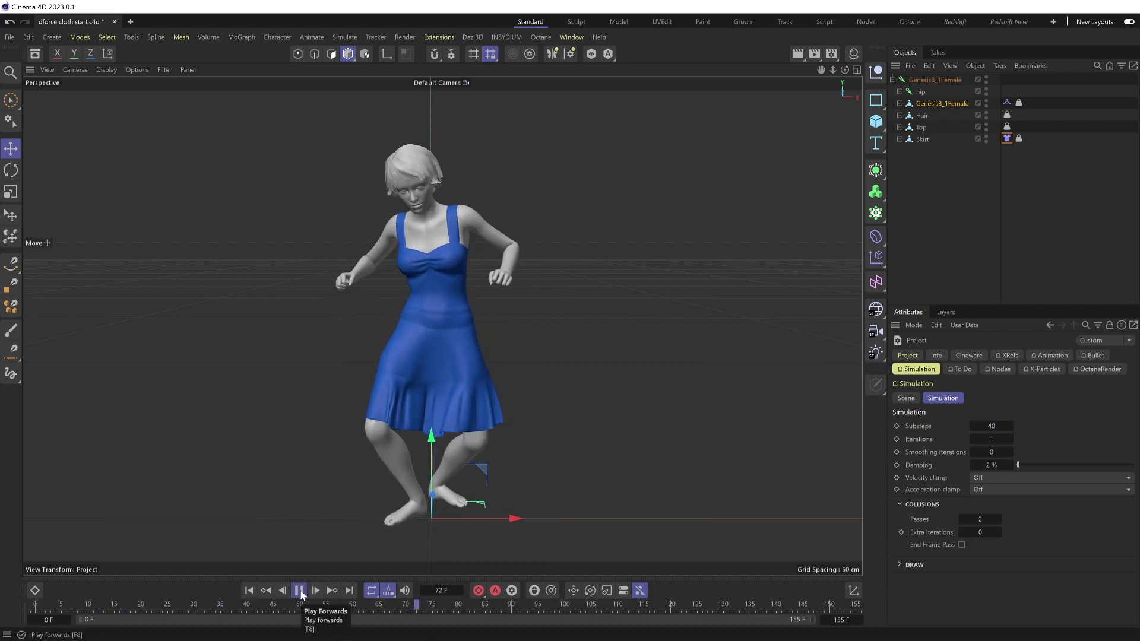
{"action": "left_click", "coordinate": [300, 590]}
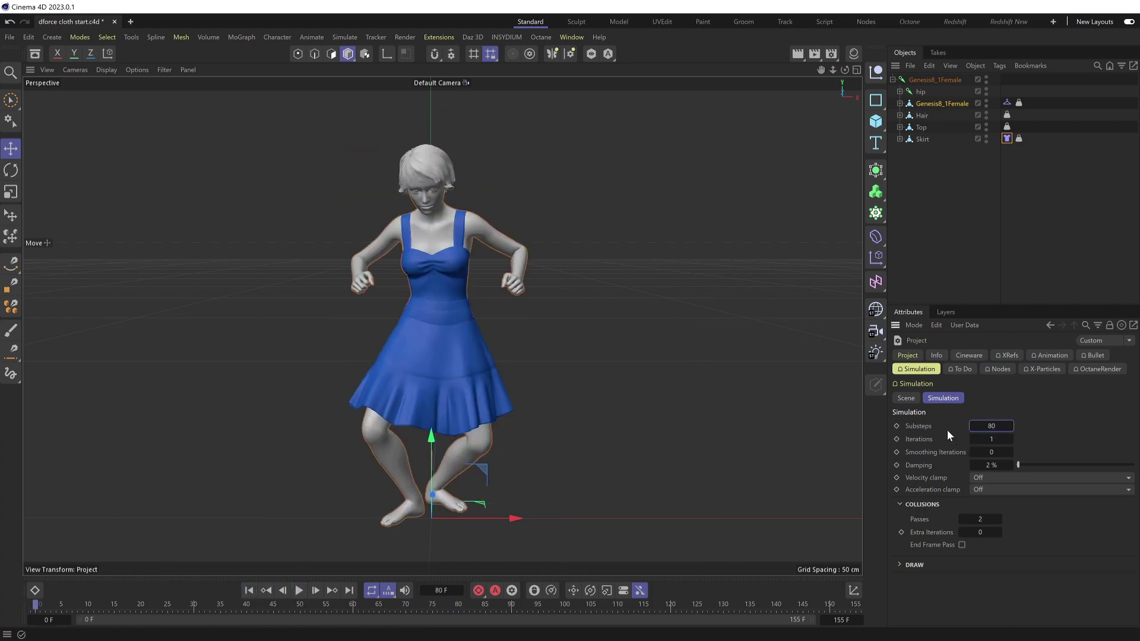
{"action": "left_click", "coordinate": [299, 590]}
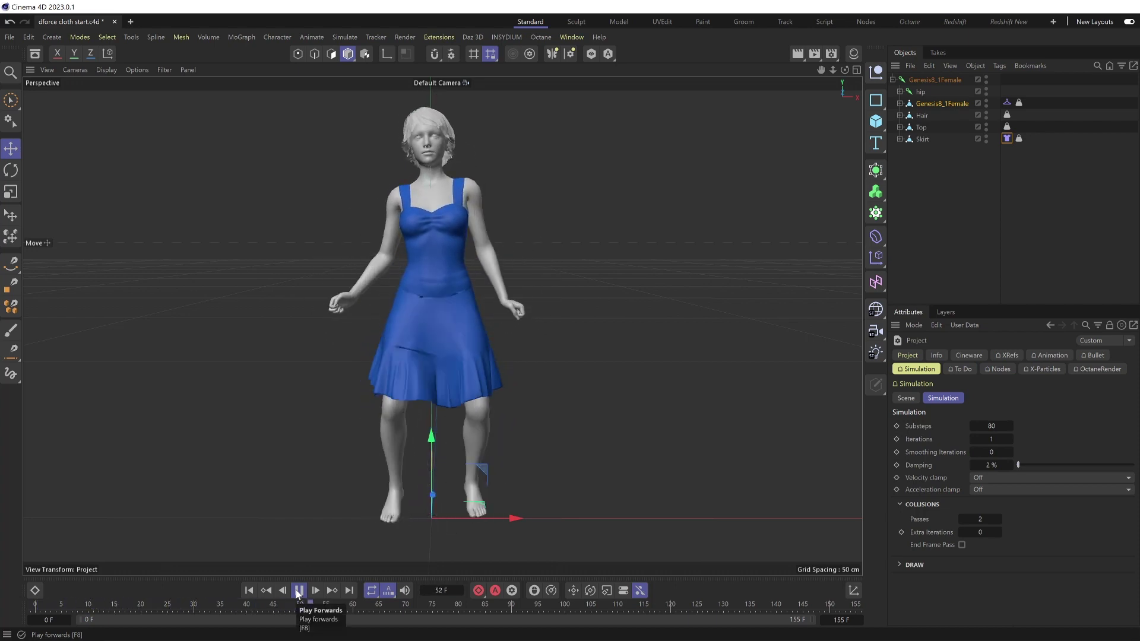
{"action": "left_click", "coordinate": [299, 591]}
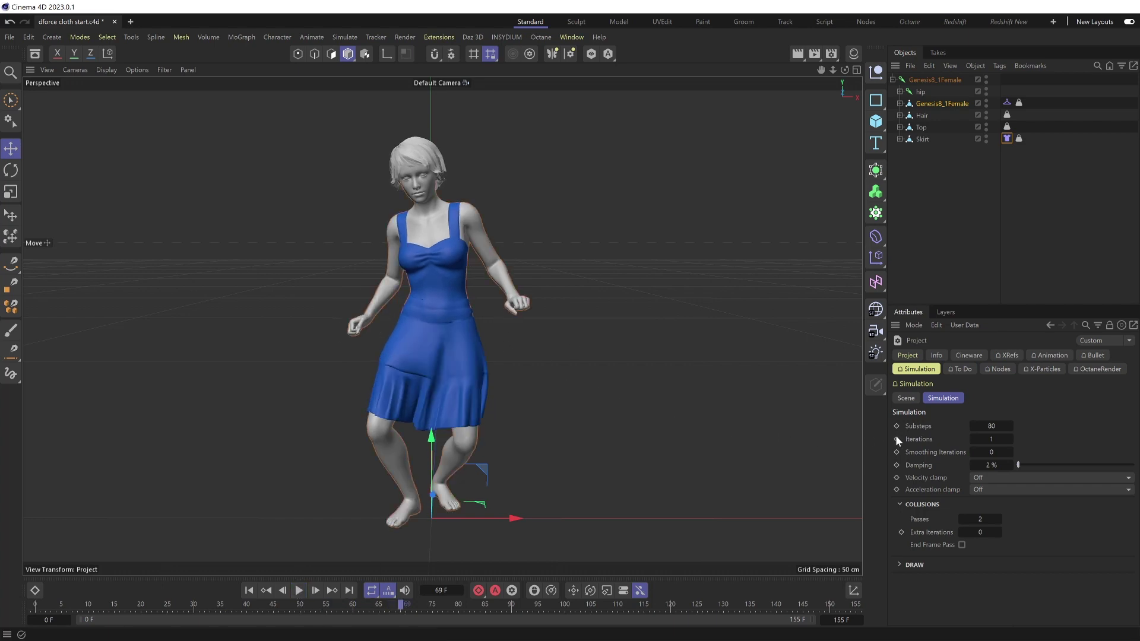
{"action": "left_click", "coordinate": [995, 426]}
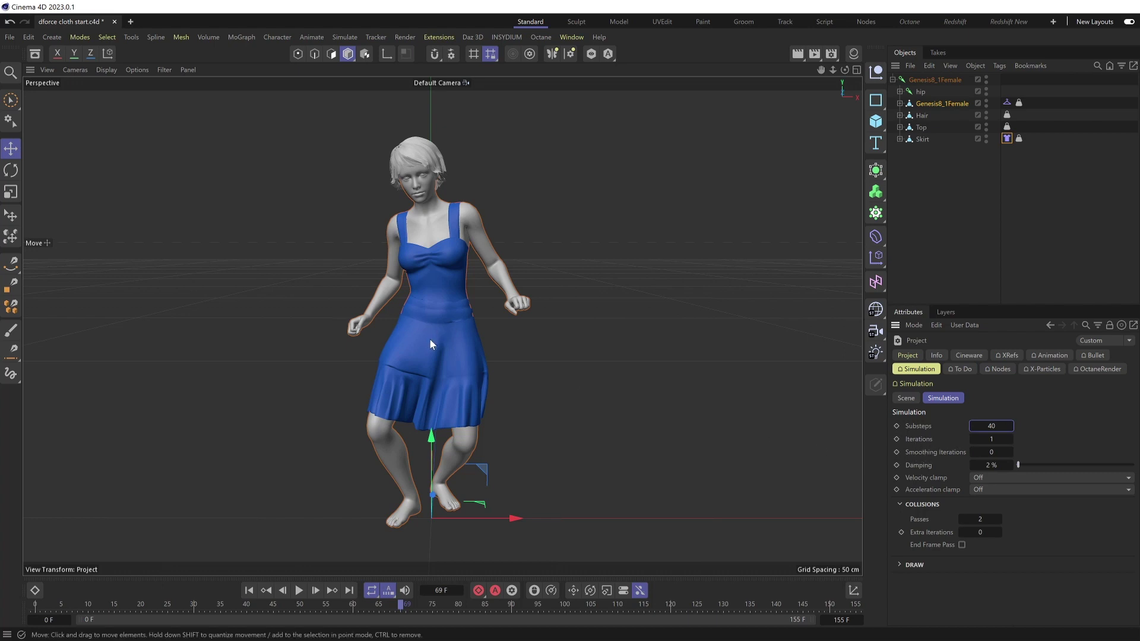
Replay the cloth simulation at 40 substeps from the first frame.
{"action": "left_click", "coordinate": [249, 590]}
{"action": "left_click", "coordinate": [299, 592]}
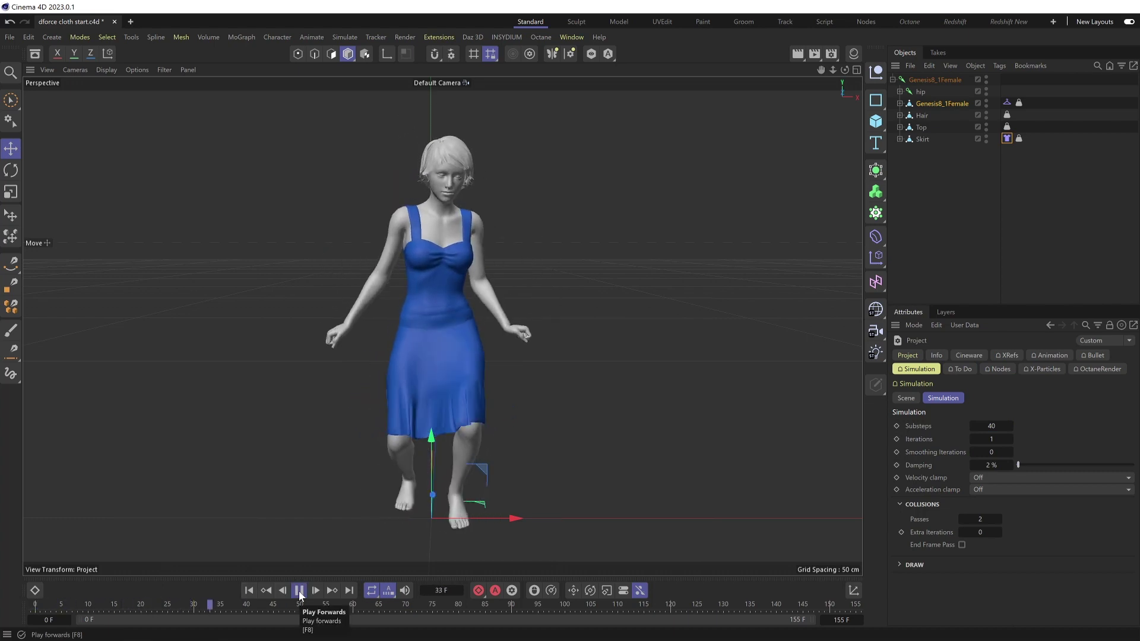
{"action": "left_click", "coordinate": [300, 591]}
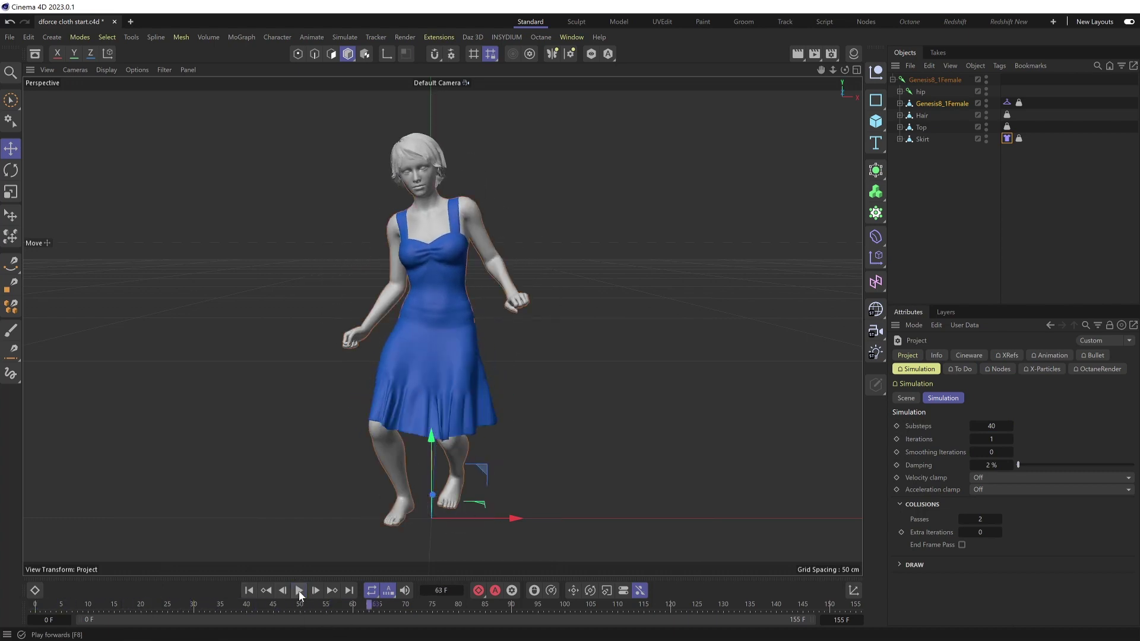
{"action": "left_click", "coordinate": [263, 591]}
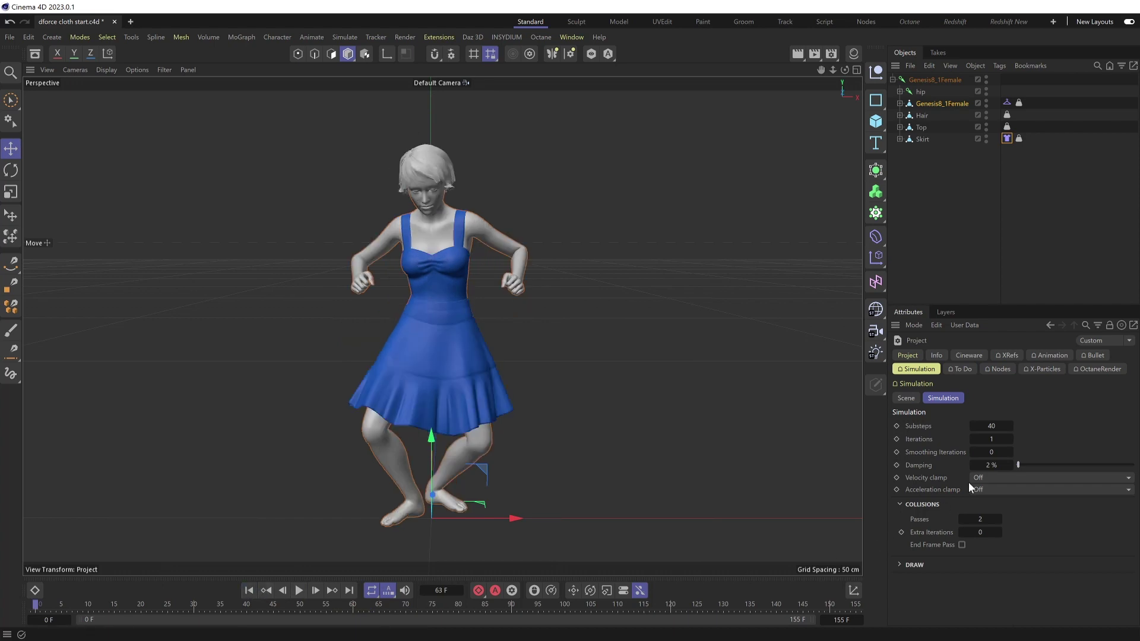
Set Iterations to 10 and Smoothing Iterations to 4, then replay the simulation.
{"action": "left_click", "coordinate": [996, 440]}
{"action": "left_click", "coordinate": [993, 452]}
{"action": "left_click", "coordinate": [298, 590]}
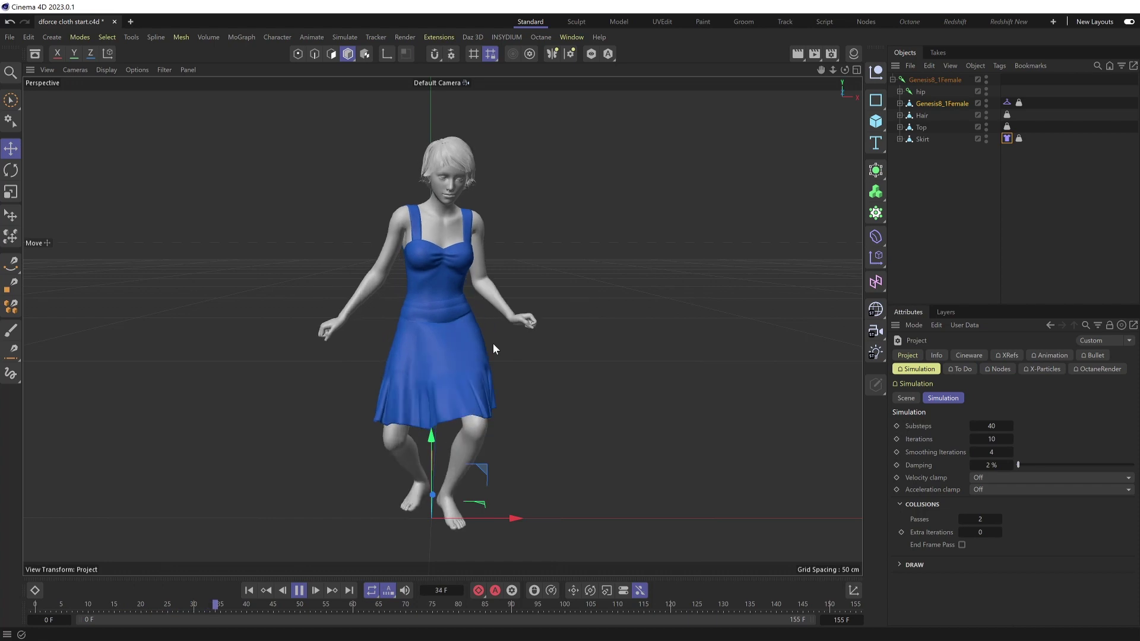
{"action": "left_click", "coordinate": [300, 589]}
{"action": "left_click", "coordinate": [249, 590]}
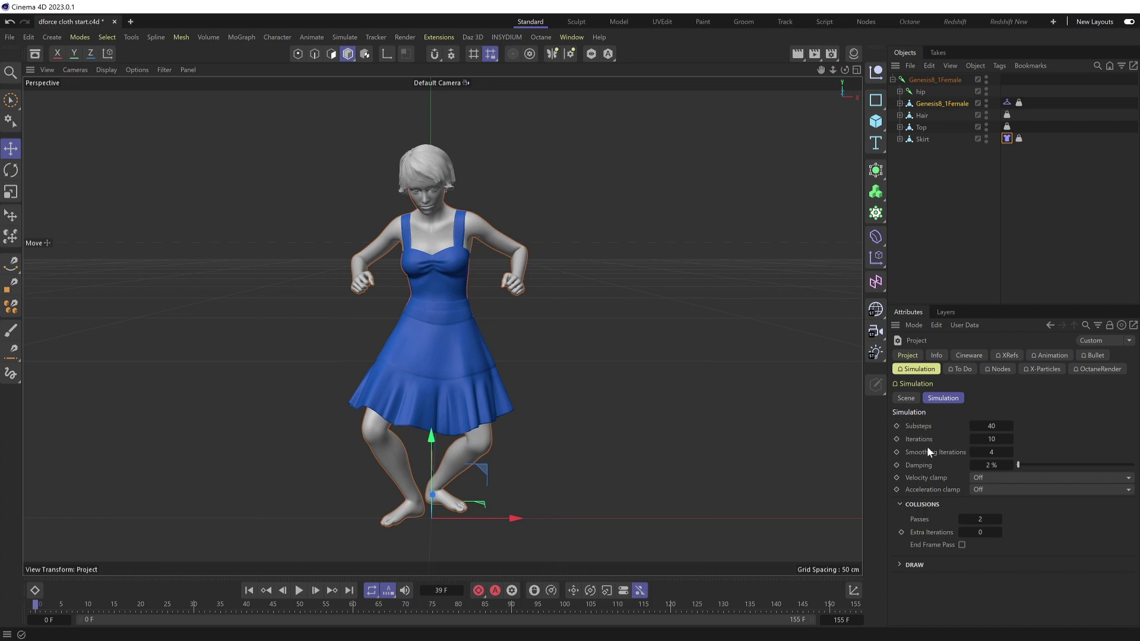
Undo the iteration changes, test Damping at 100%, then set Damping back to 2%.
{"action": "key", "text": "ctrl+z"}
{"action": "key", "text": "ctrl+z"}
{"action": "left_click_drag", "start_coordinate": [1018, 468], "coordinate": [1114, 465]}
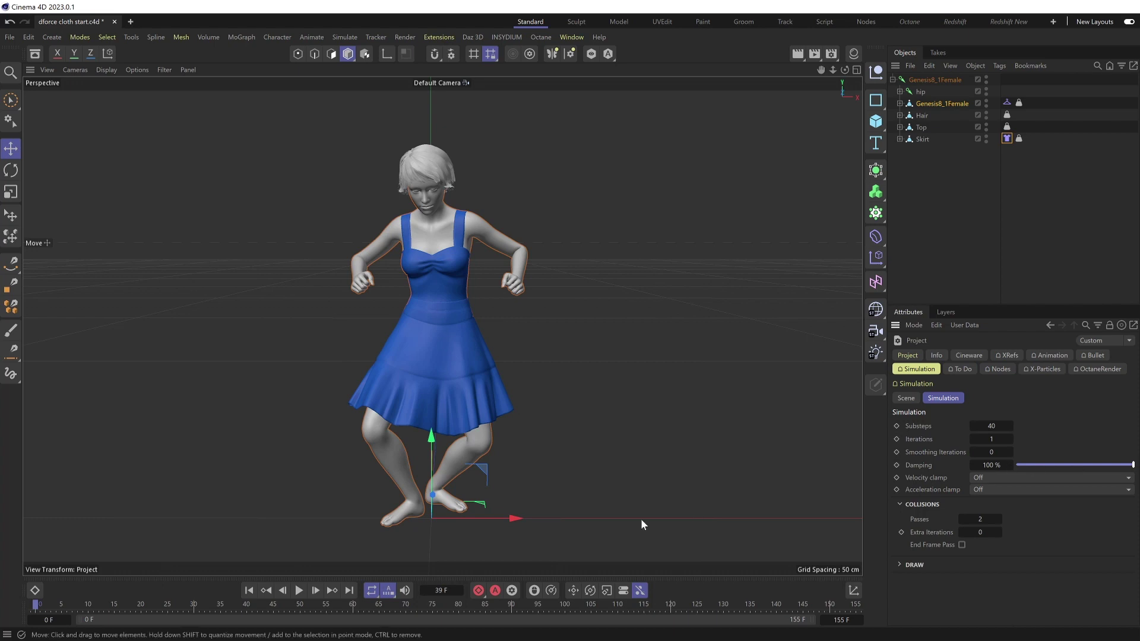
{"action": "left_click", "coordinate": [299, 590]}
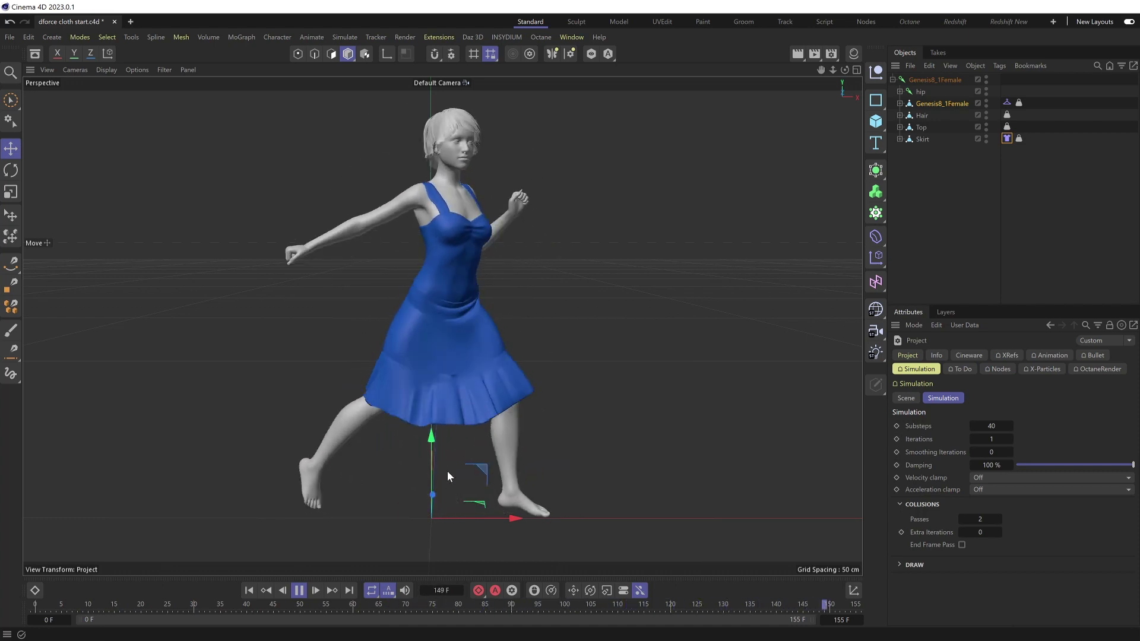
{"action": "left_click", "coordinate": [249, 590]}
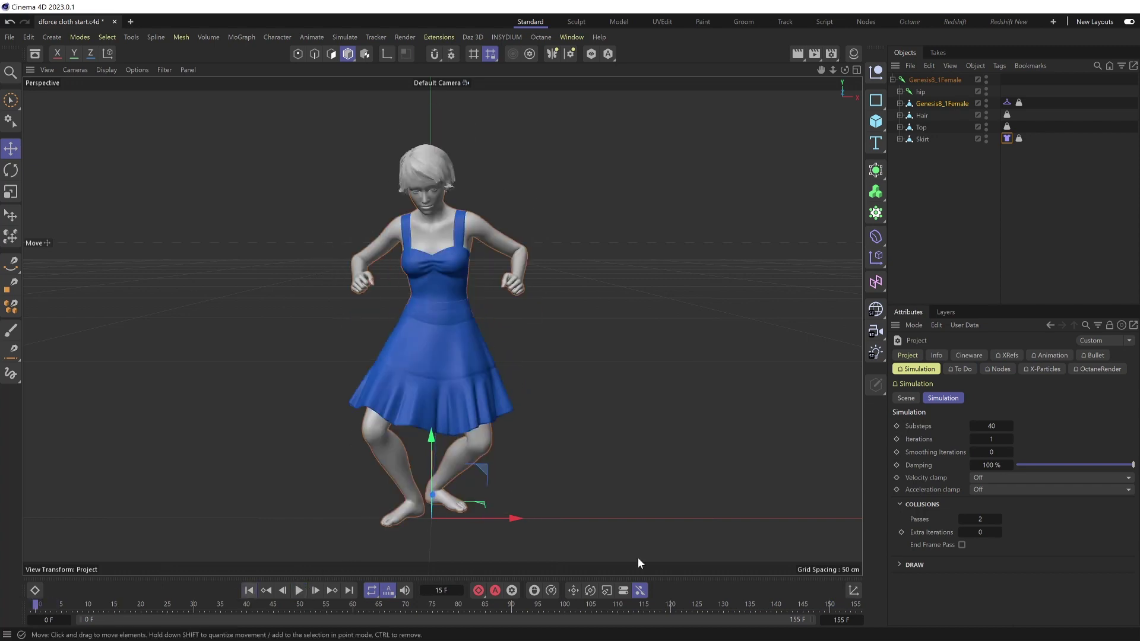
{"action": "type", "text": "2"}
{"action": "key", "text": "Return"}
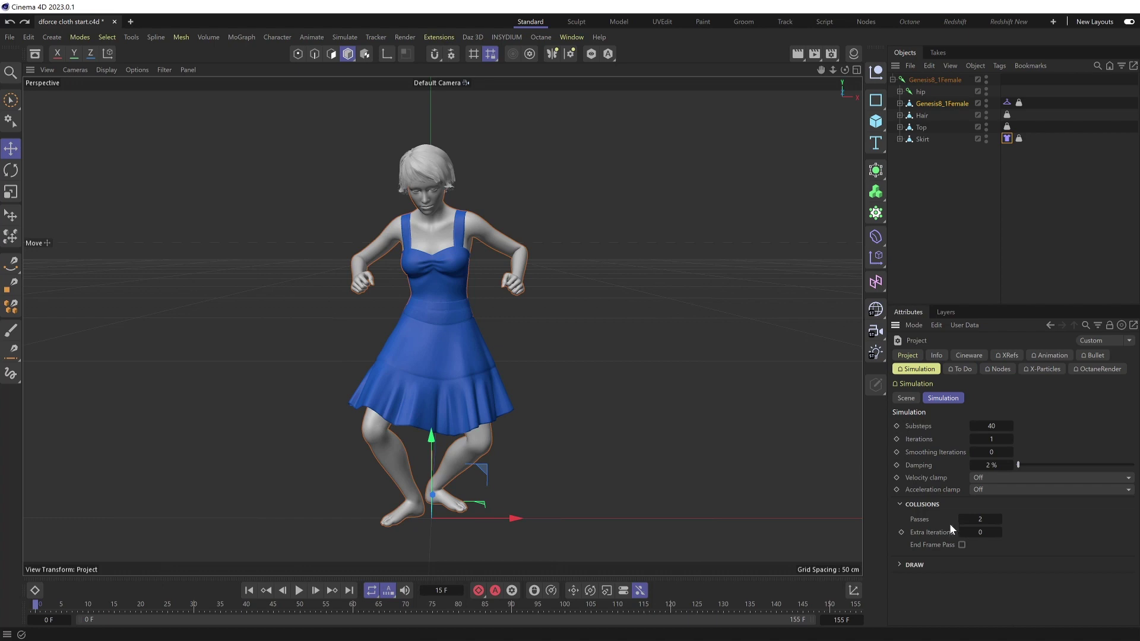
Raise Substeps to 80, replay the dress simulation, and return to frame 0.
{"action": "left_click", "coordinate": [299, 591]}
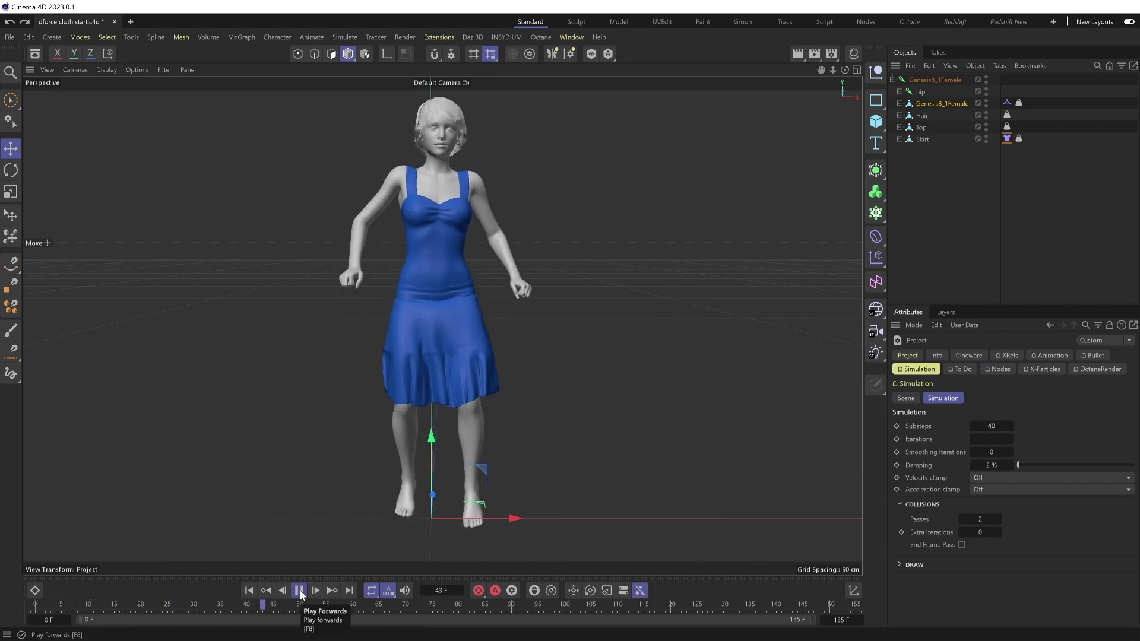
{"action": "left_click", "coordinate": [299, 591]}
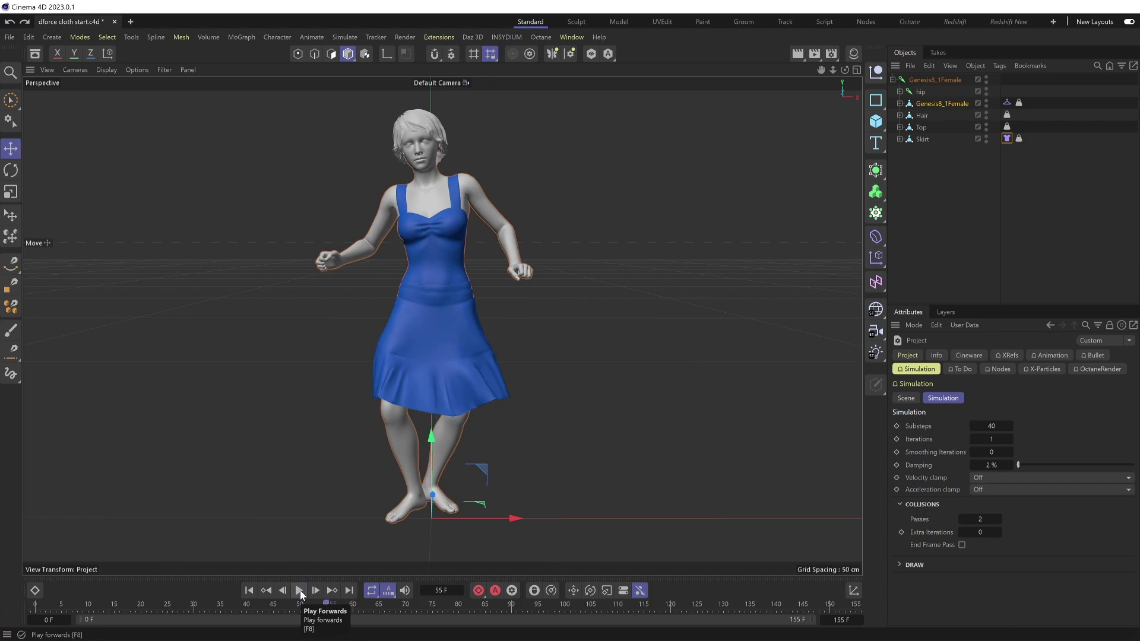
{"action": "double_click", "coordinate": [991, 427]}
{"action": "type", "text": "80"}
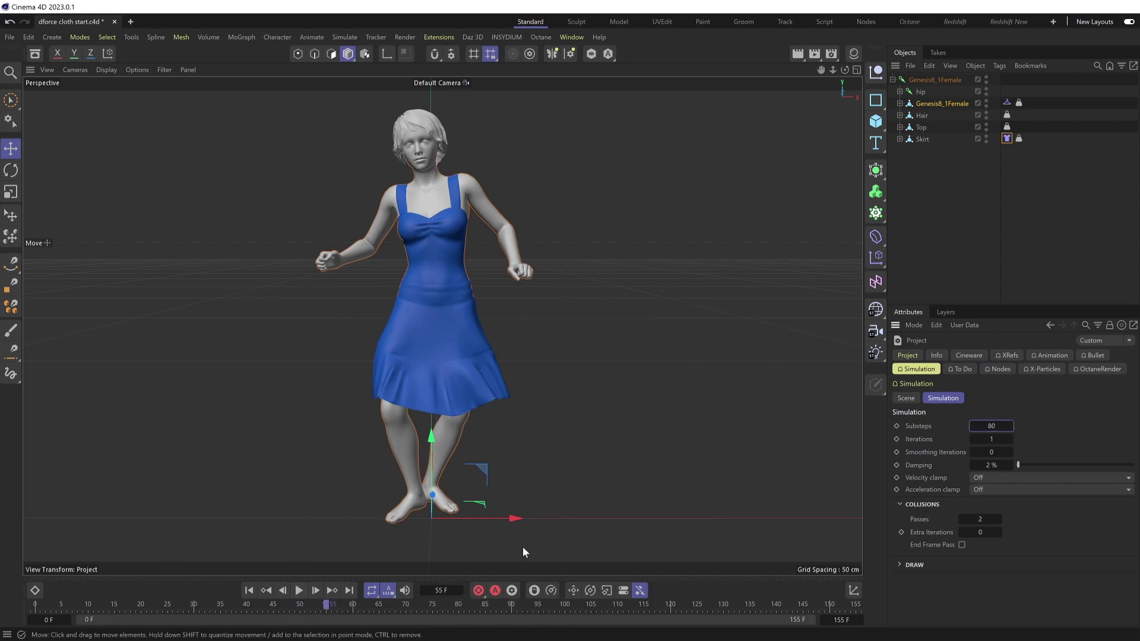
{"action": "left_click", "coordinate": [299, 591]}
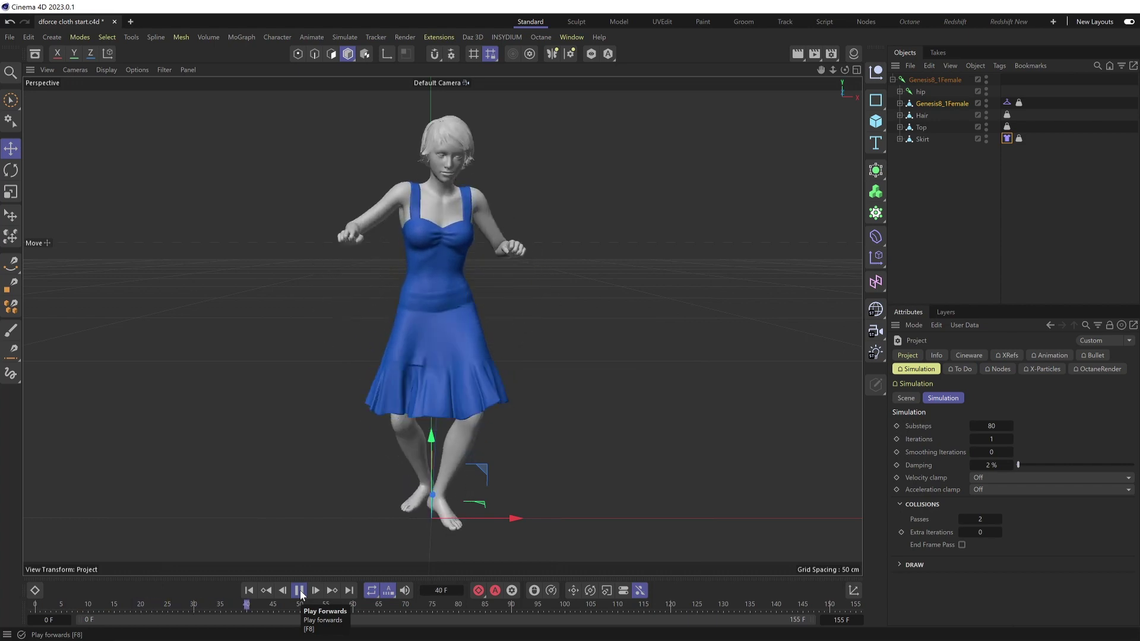
{"action": "left_click", "coordinate": [299, 591]}
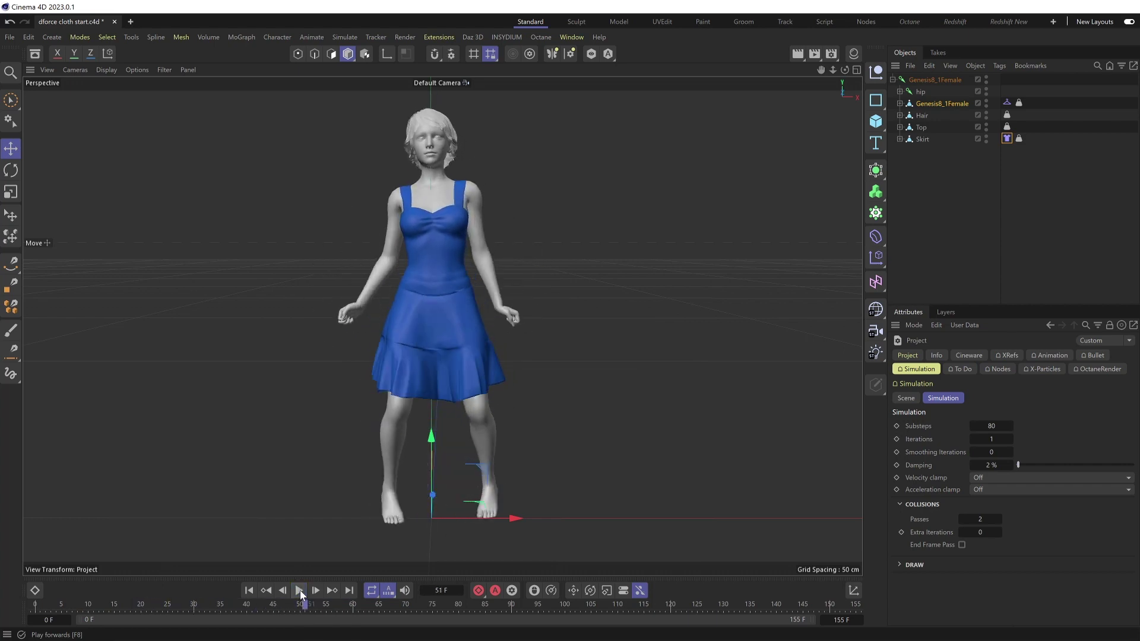
{"action": "left_click", "coordinate": [266, 591]}
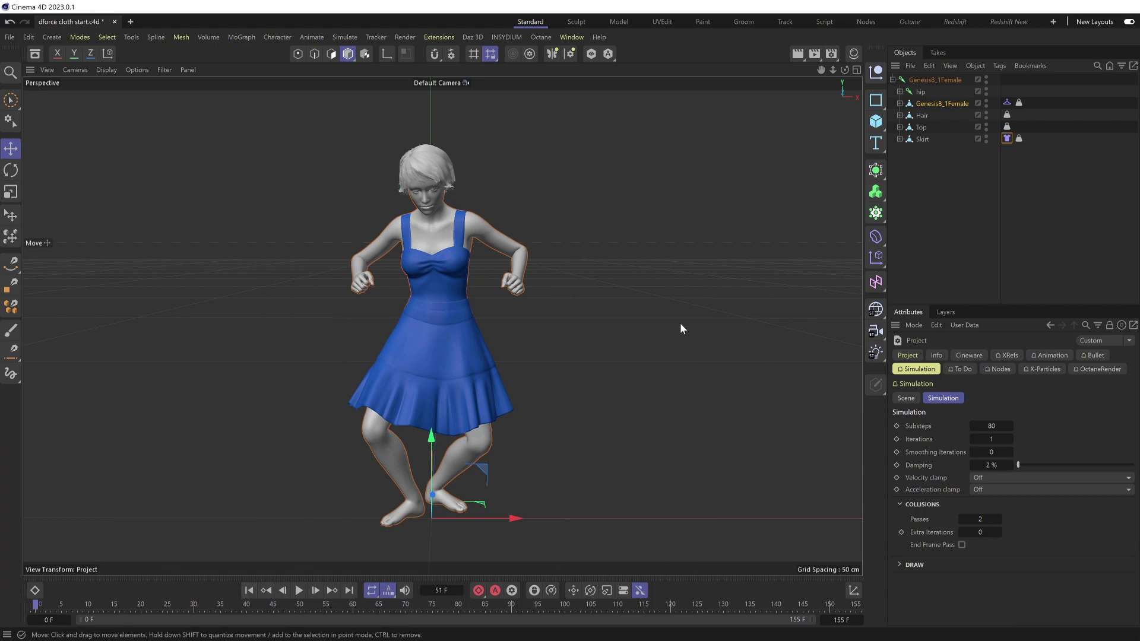
Bake the Skirt's Cloth tag with Cache Scene and play back the cached animation.
{"action": "left_click", "coordinate": [1008, 139]}
{"action": "left_click", "coordinate": [1010, 369]}
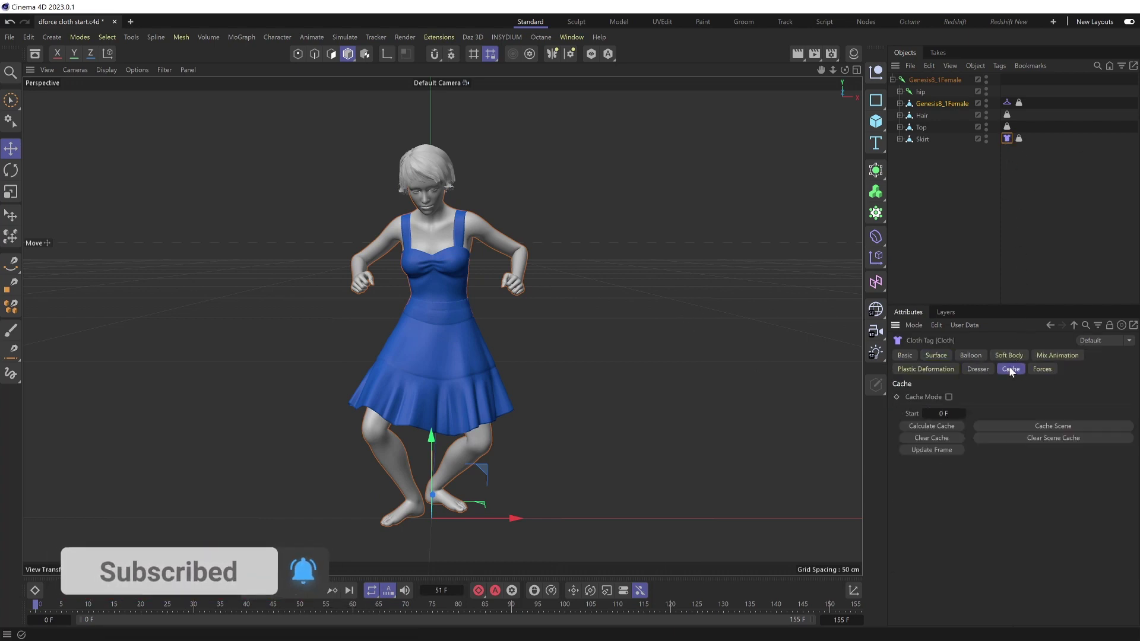
{"action": "left_click", "coordinate": [1045, 425]}
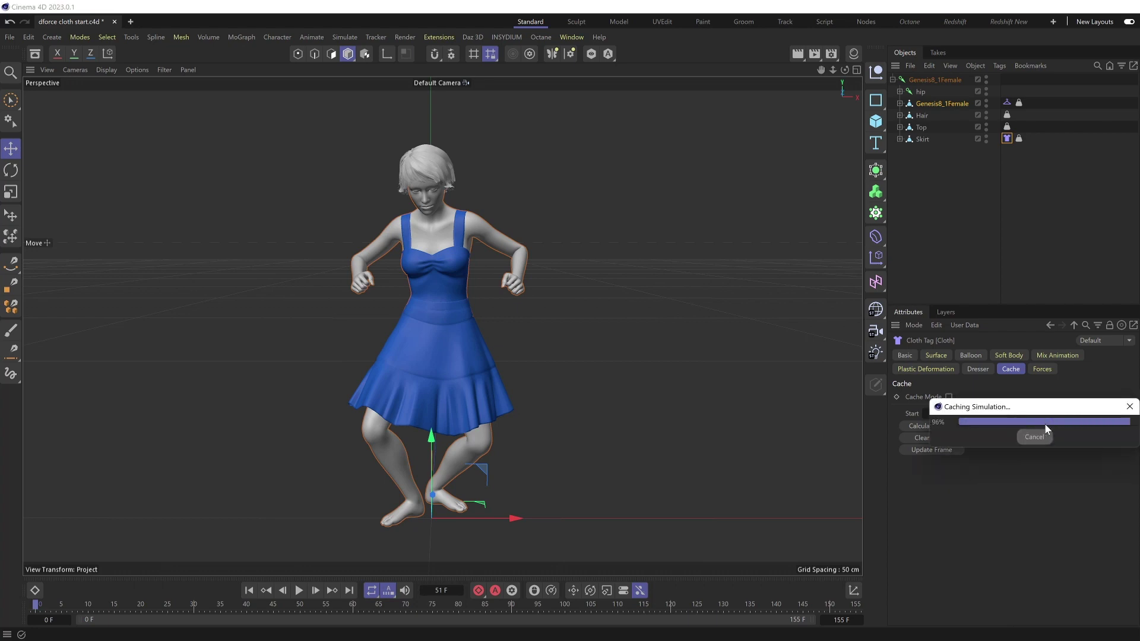
{"action": "left_click", "coordinate": [299, 590]}
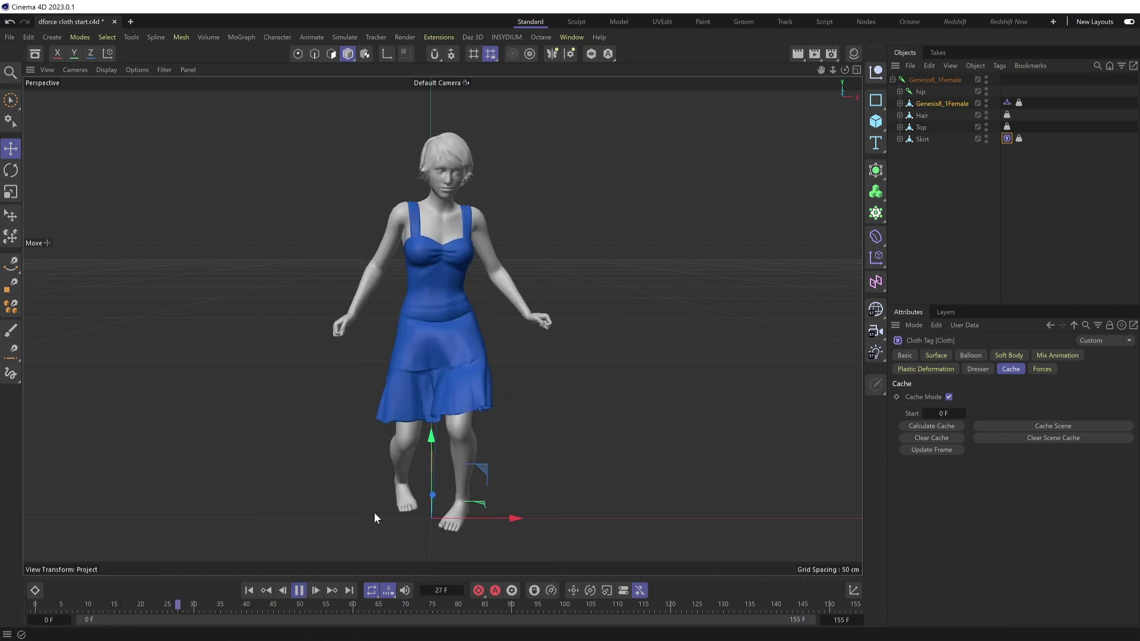
{"action": "scroll", "coordinate": [429, 286], "scroll_direction": "up", "scroll_amount": 5}
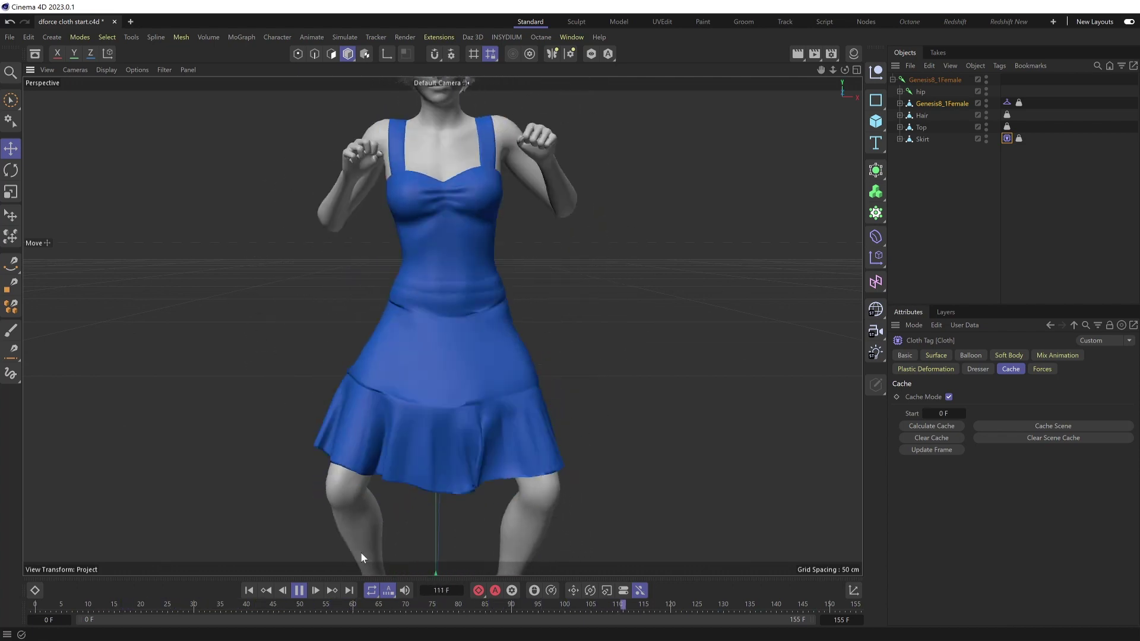
Stop playback, clear the scene cache and show the project simulation settings.
{"action": "left_click", "coordinate": [299, 590]}
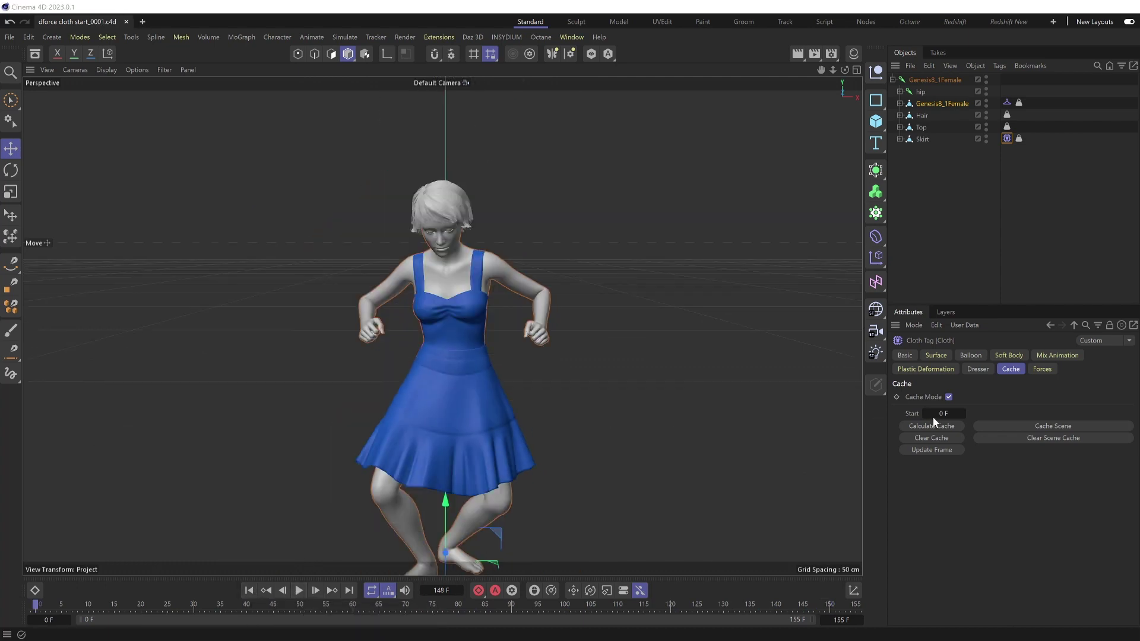
{"action": "left_click", "coordinate": [1060, 438]}
{"action": "key", "text": "ctrl+d"}
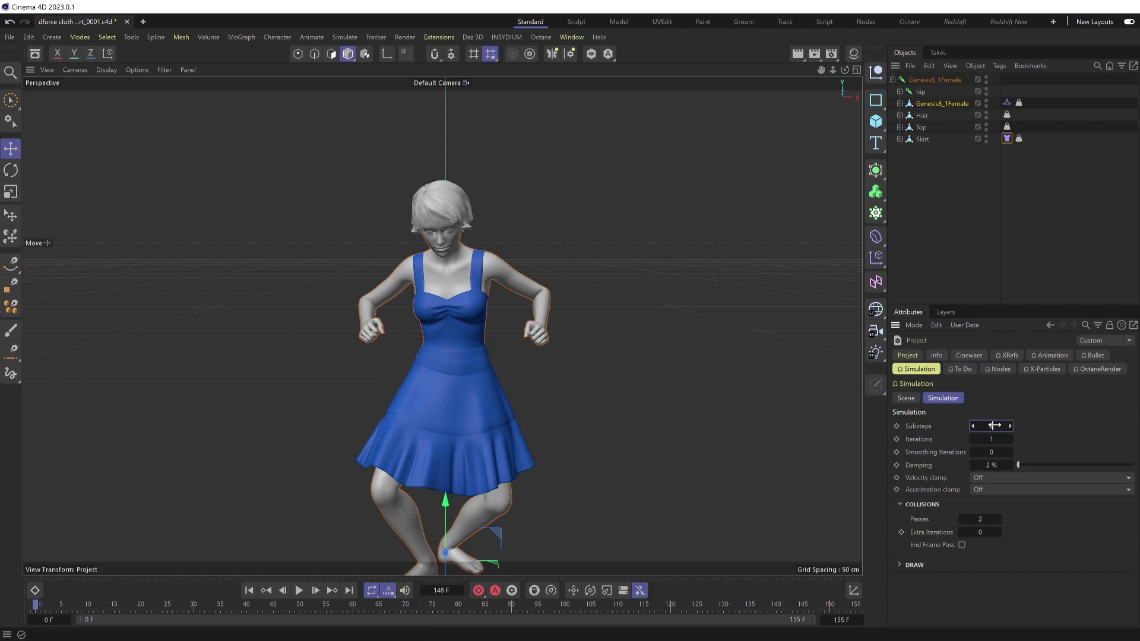
Add a Cloth Belt tag to the Skirt through the 'belt' command search.
{"action": "left_click", "coordinate": [922, 139]}
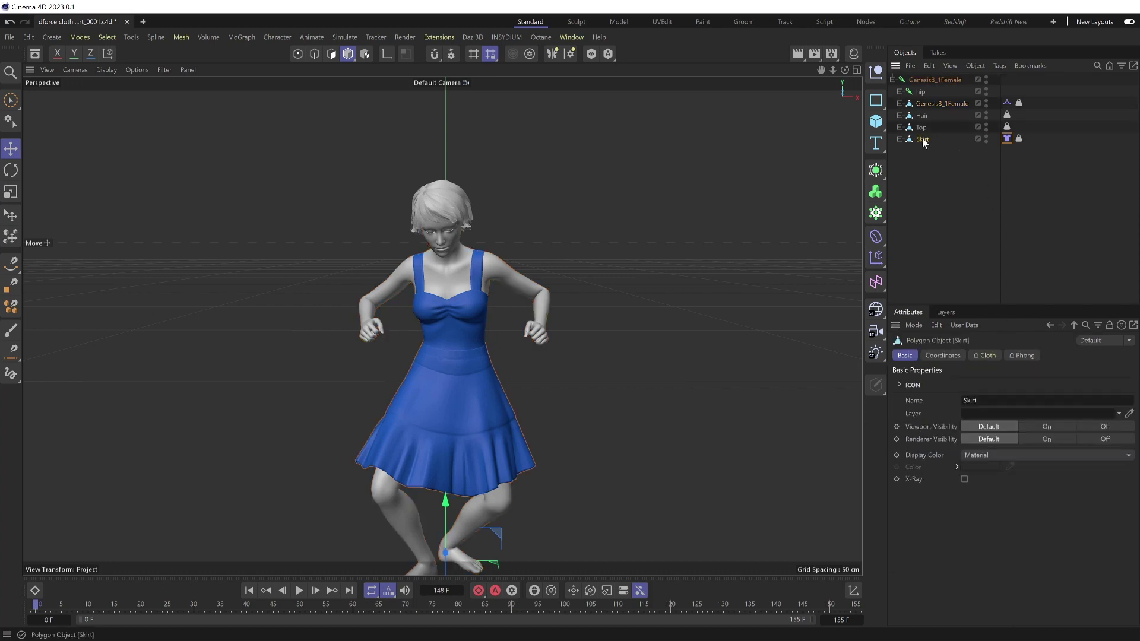
{"action": "key", "text": "shift+c"}
{"action": "type", "text": "belt"}
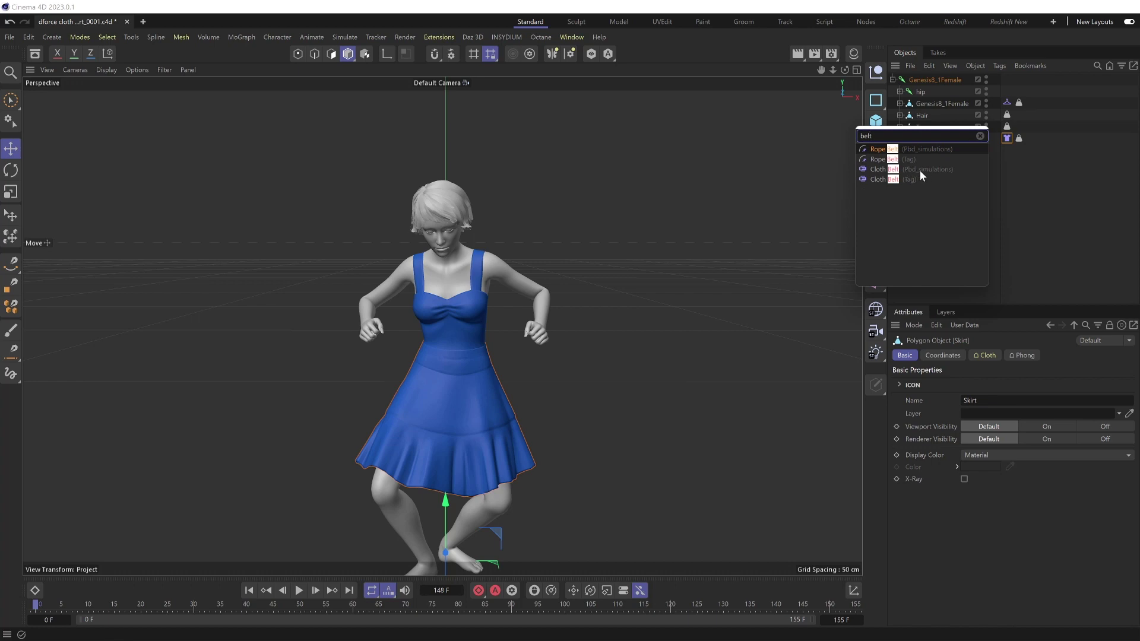
{"action": "left_click", "coordinate": [908, 170]}
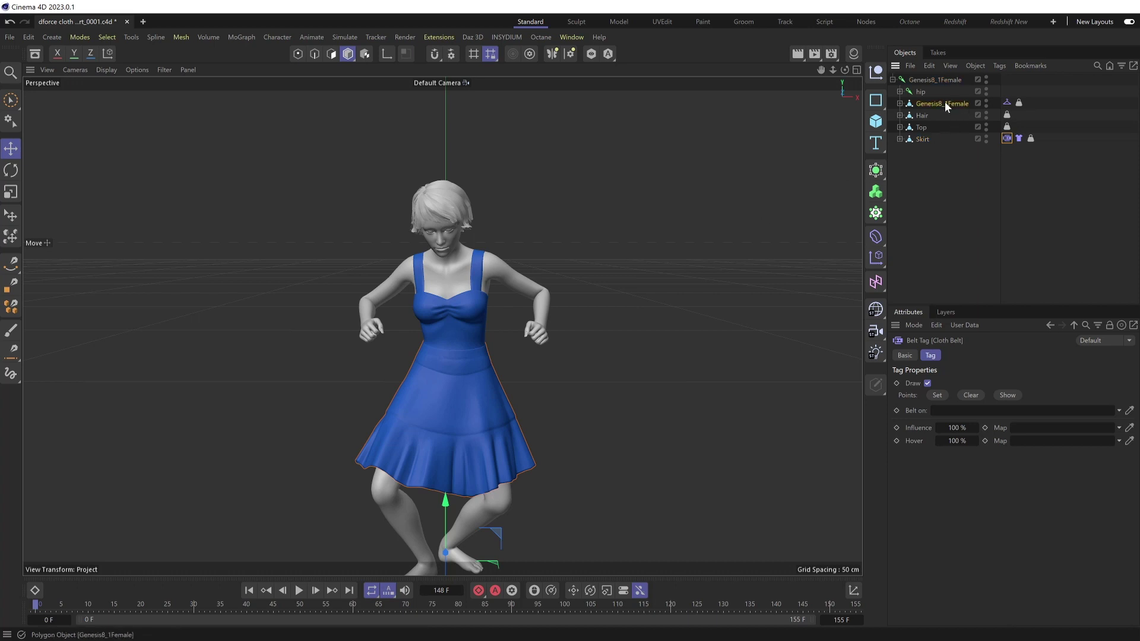
Set Genesis8_1Female as the Belt on object and test-play the simulation.
{"action": "left_click_drag", "start_coordinate": [945, 103], "coordinate": [950, 412]}
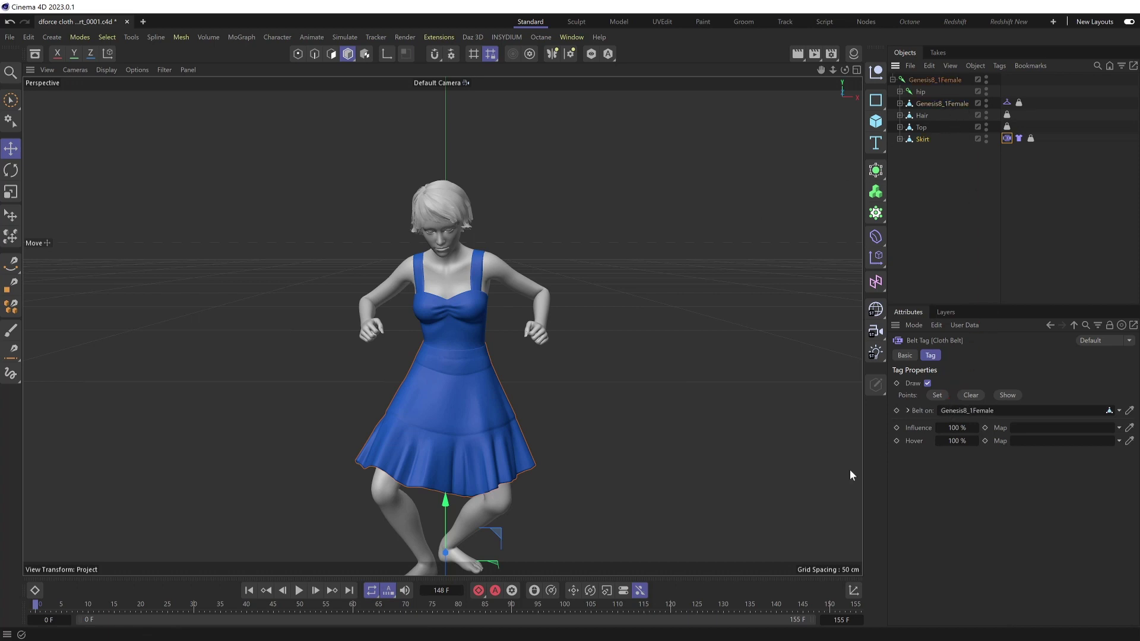
{"action": "left_click", "coordinate": [299, 591]}
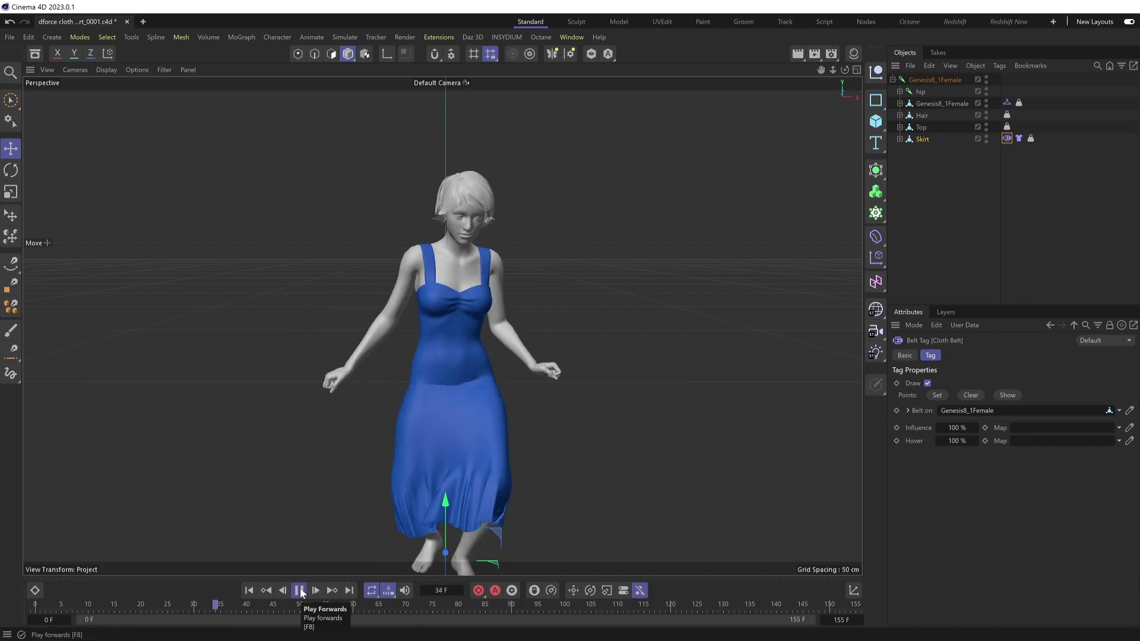
{"action": "left_click", "coordinate": [299, 590]}
{"action": "left_click", "coordinate": [251, 592]}
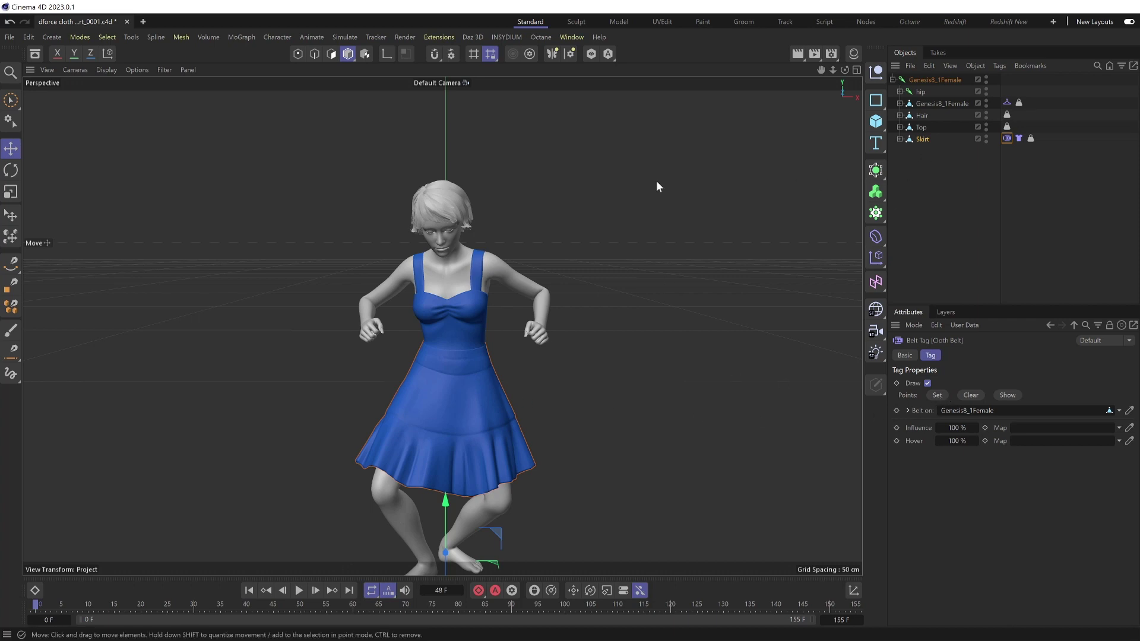
Switch to Edge mode and isolate the skirt, viewing down into the waistband.
{"action": "left_click", "coordinate": [314, 55]}
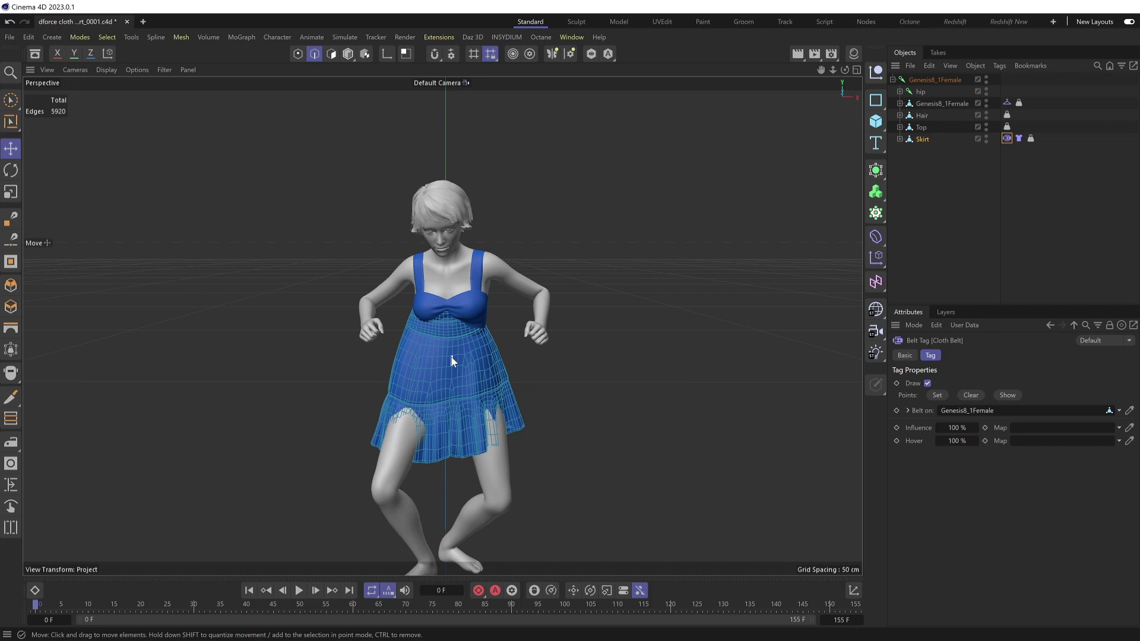
{"action": "left_click_drag", "start_coordinate": [450, 355], "coordinate": [493, 335], "text": "alt"}
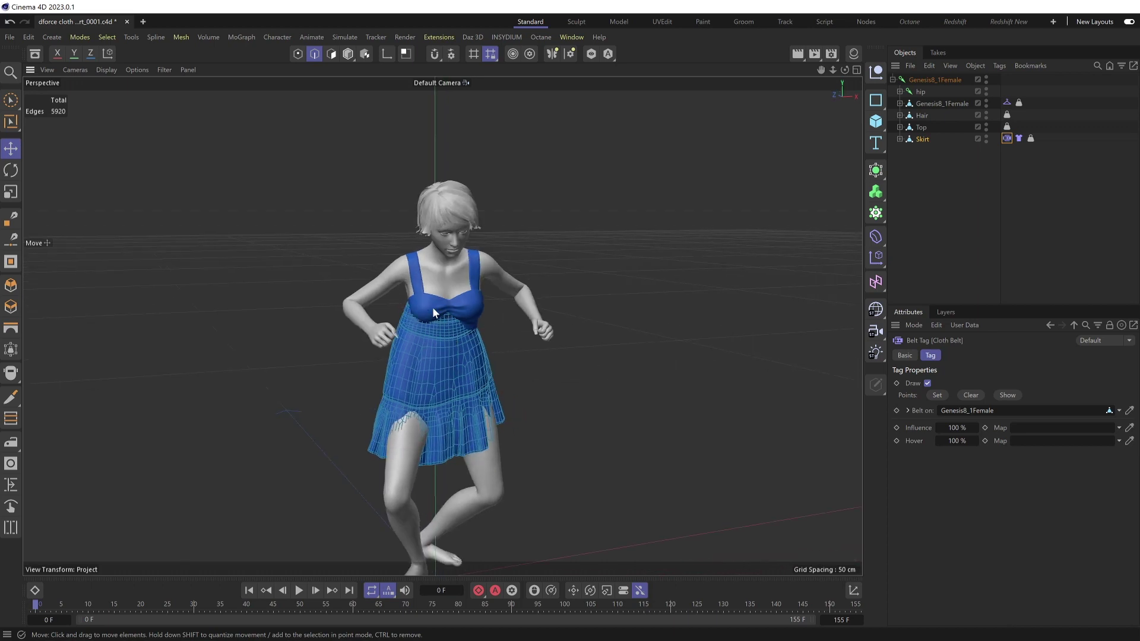
{"action": "left_click", "coordinate": [590, 54]}
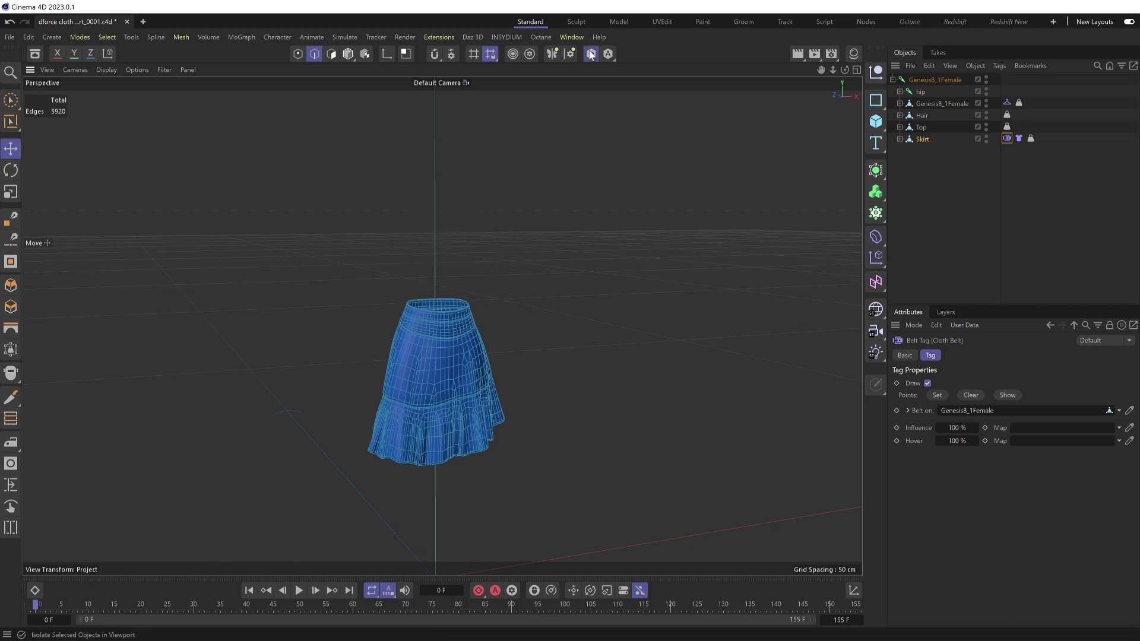
{"action": "scroll", "coordinate": [433, 313], "scroll_direction": "up", "scroll_amount": 10}
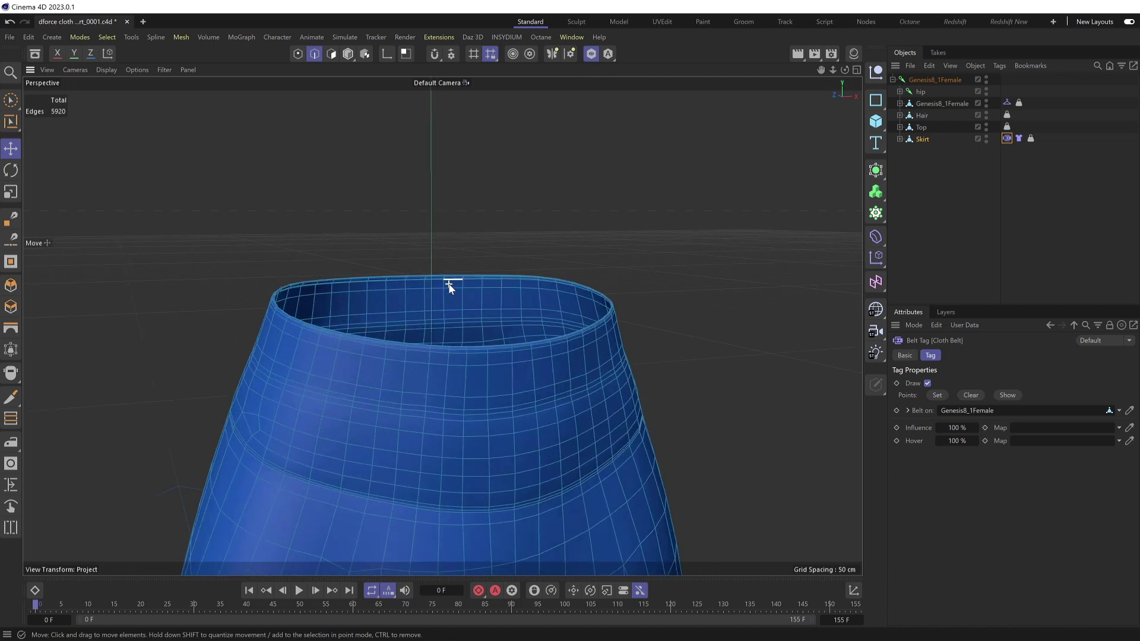
{"action": "left_click_drag", "start_coordinate": [450, 288], "coordinate": [499, 387], "text": "alt"}
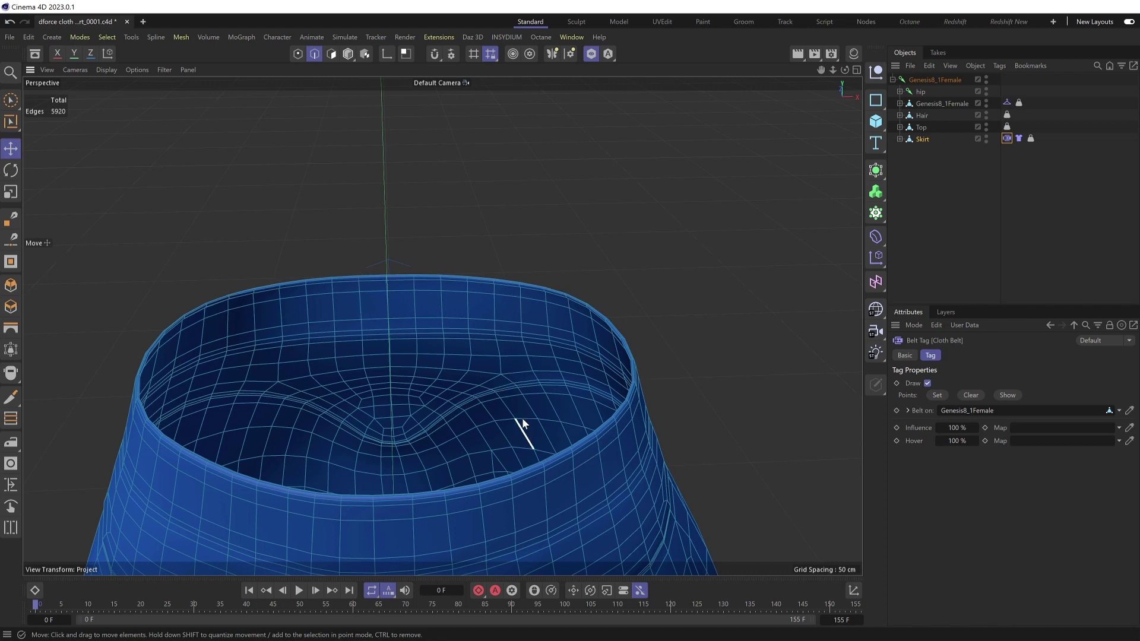
Loop-select the four edge loops forming the skirt's waistband rim.
{"action": "double_click", "coordinate": [433, 281]}
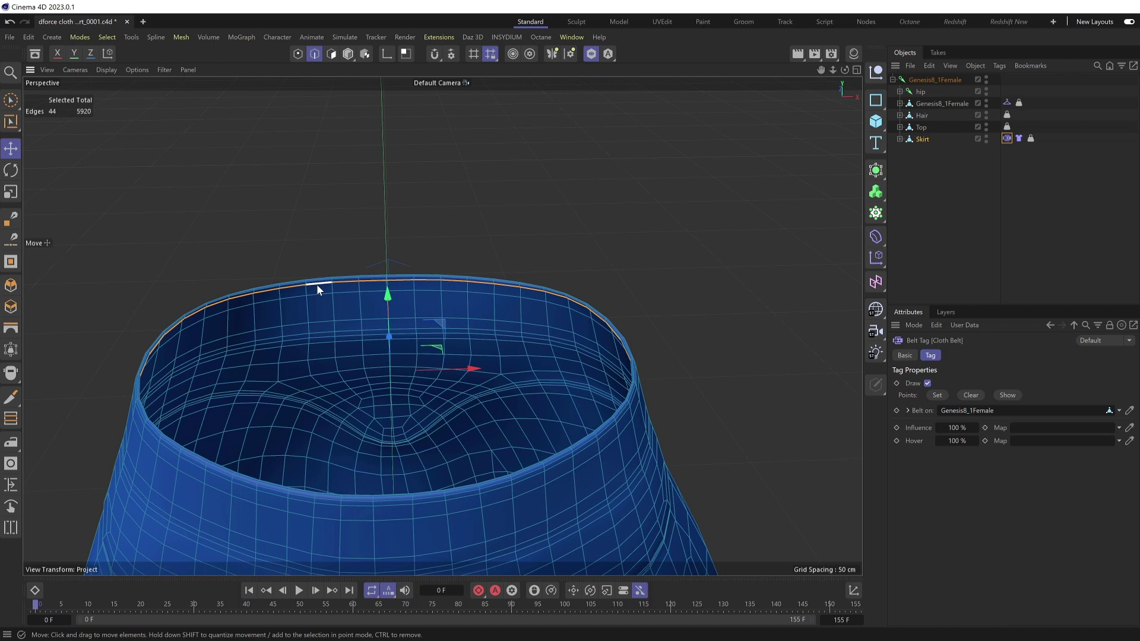
{"action": "double_click", "coordinate": [401, 281], "text": "shift"}
{"action": "scroll", "coordinate": [480, 496], "scroll_direction": "up", "scroll_amount": 3}
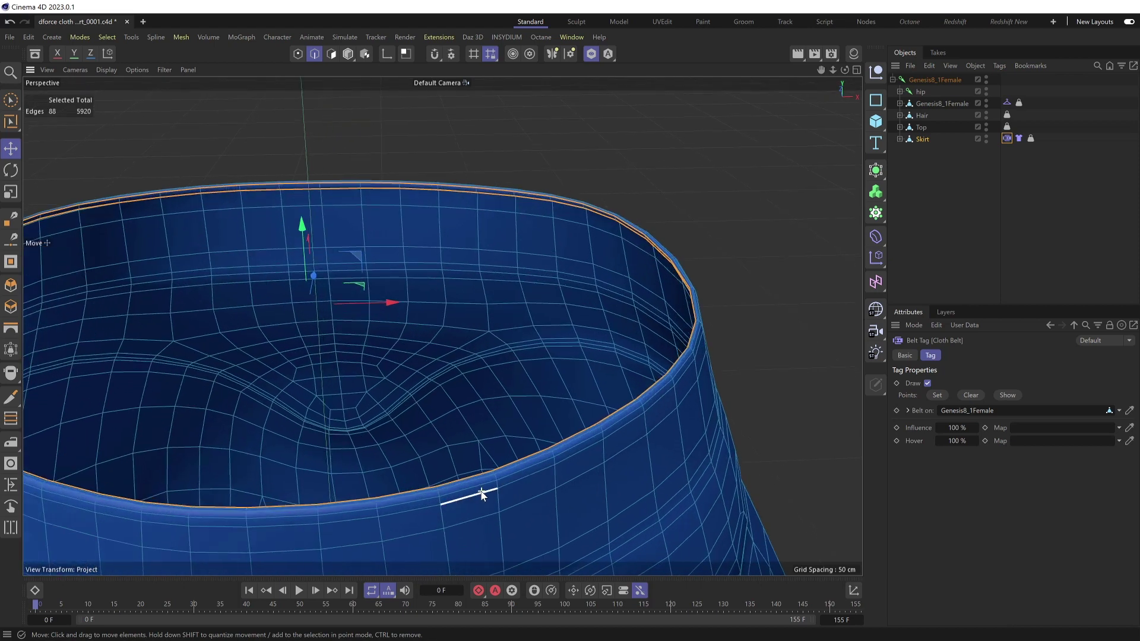
{"action": "double_click", "coordinate": [475, 479], "text": "shift"}
{"action": "double_click", "coordinate": [471, 493], "text": "shift"}
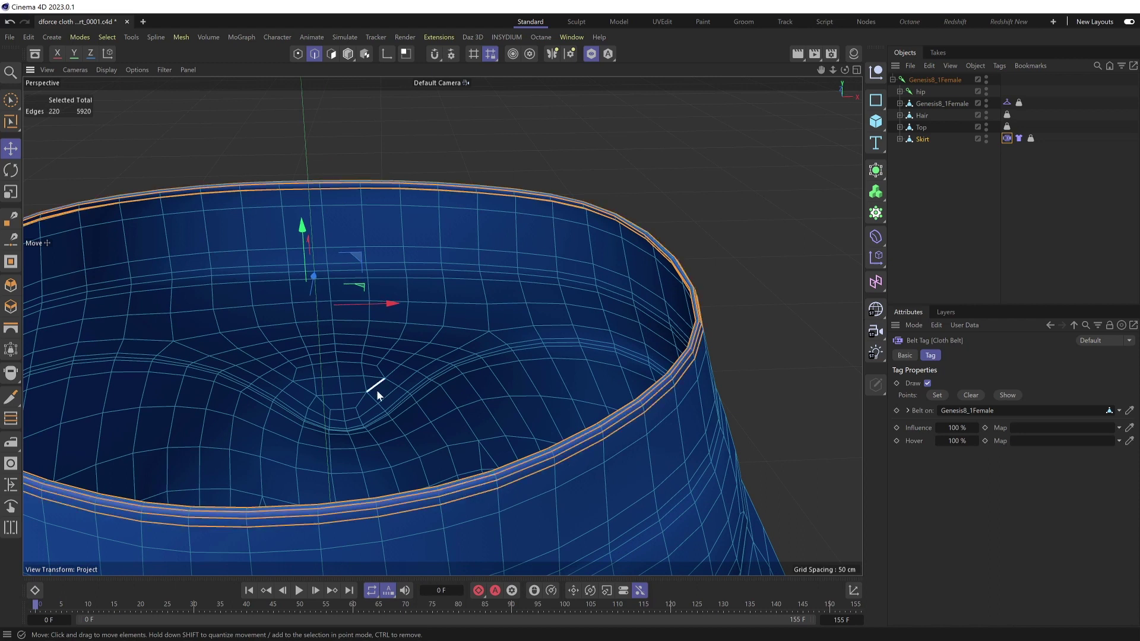
{"action": "scroll", "coordinate": [374, 392], "scroll_direction": "down", "scroll_amount": 3}
{"action": "middle_click_drag", "start_coordinate": [374, 401], "coordinate": [443, 361]}
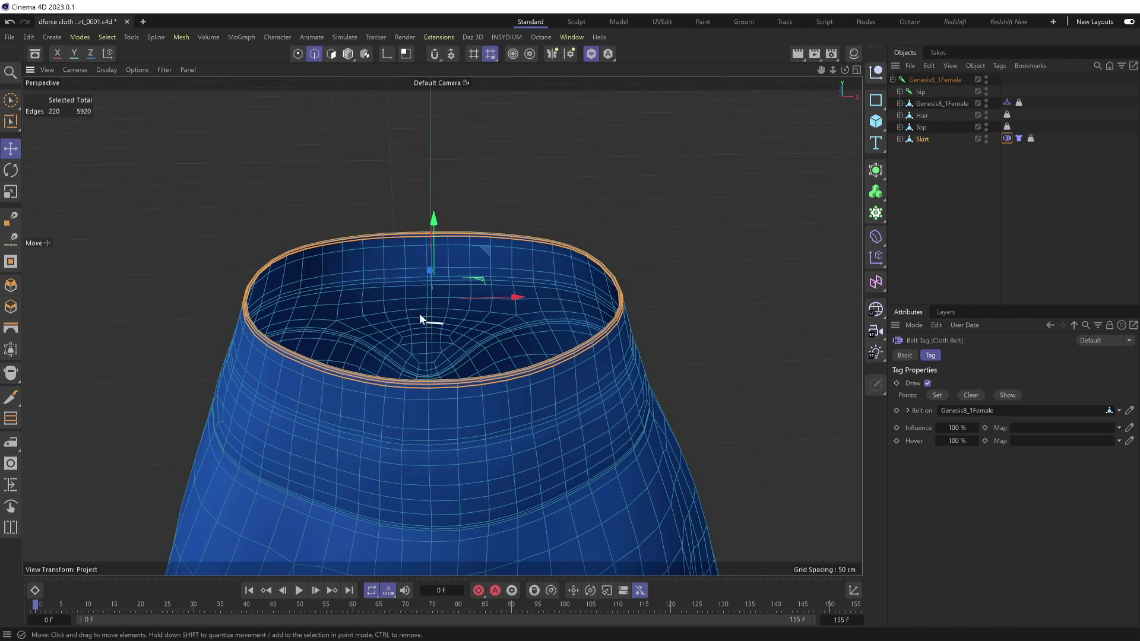
Convert the rim edges to points and show the whole figure again from the front.
{"action": "left_click", "coordinate": [298, 54]}
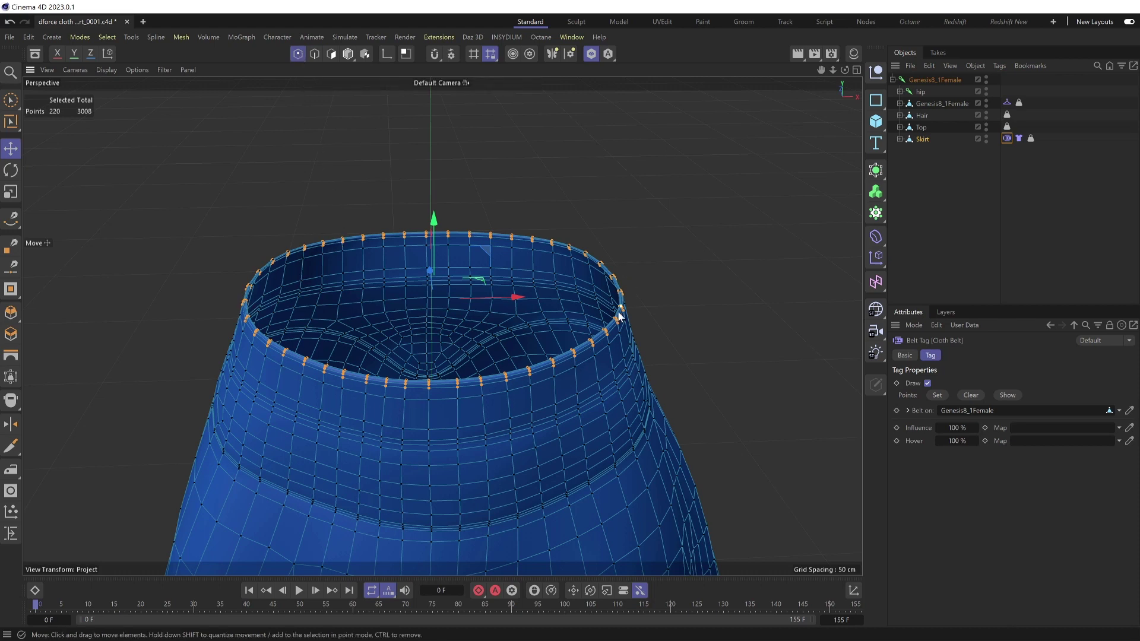
{"action": "left_click", "coordinate": [591, 54]}
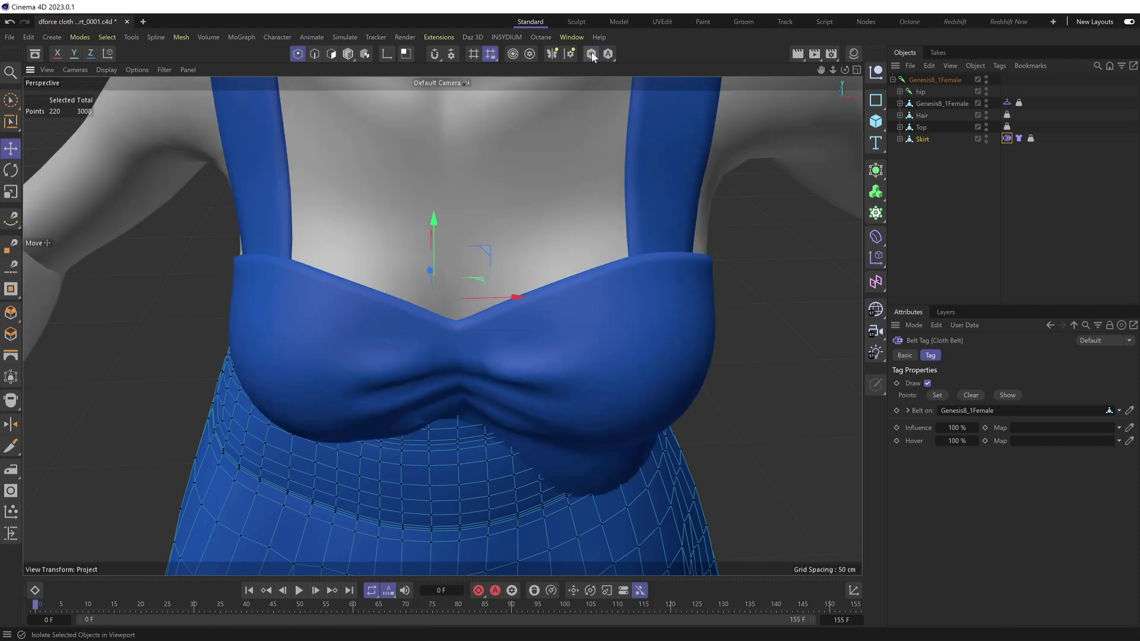
{"action": "left_click_drag", "start_coordinate": [443, 293], "coordinate": [562, 328], "text": "alt"}
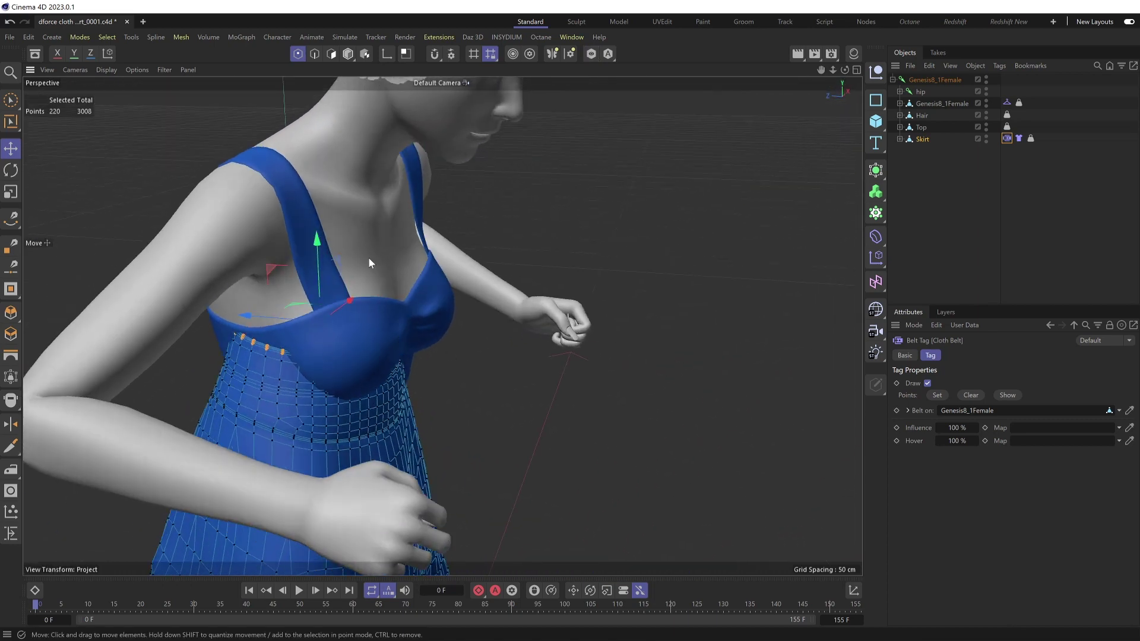
{"action": "left_click_drag", "start_coordinate": [389, 244], "coordinate": [313, 261], "text": "alt"}
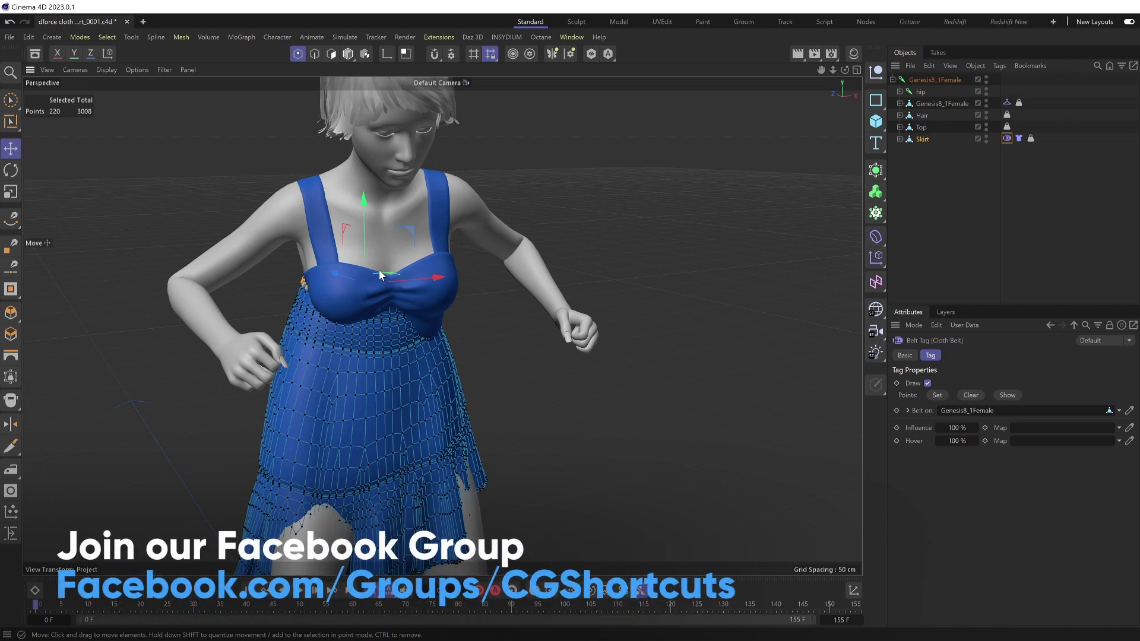
Set the selected waistband points as belt points, then deselect the skirt and zoom out.
{"action": "left_click", "coordinate": [937, 395]}
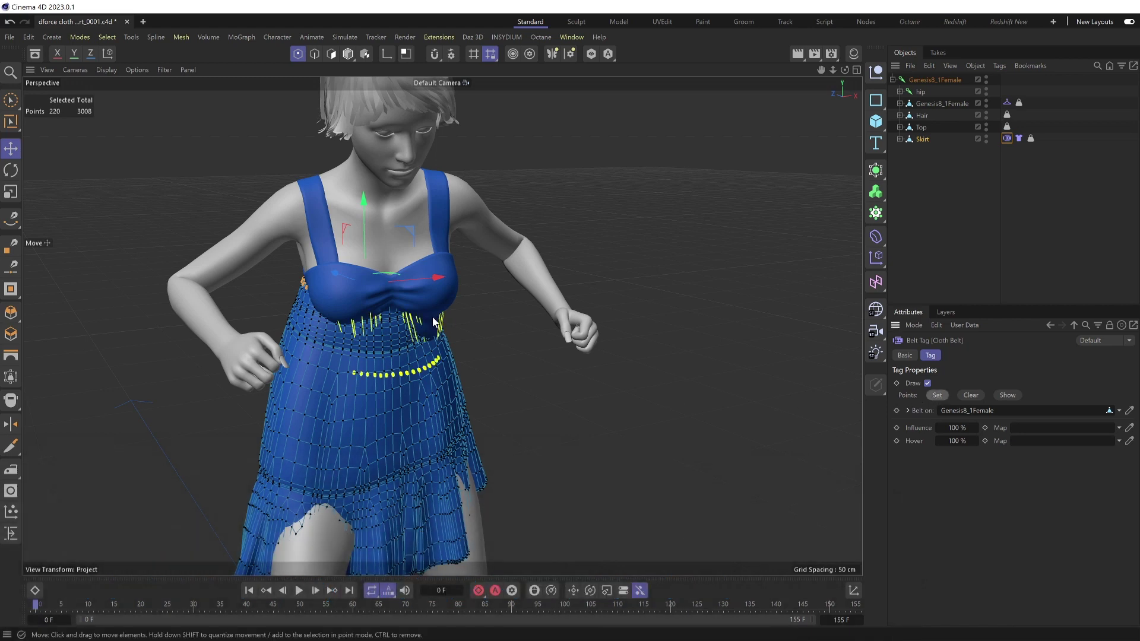
{"action": "left_click_drag", "start_coordinate": [452, 279], "coordinate": [392, 308], "text": "alt"}
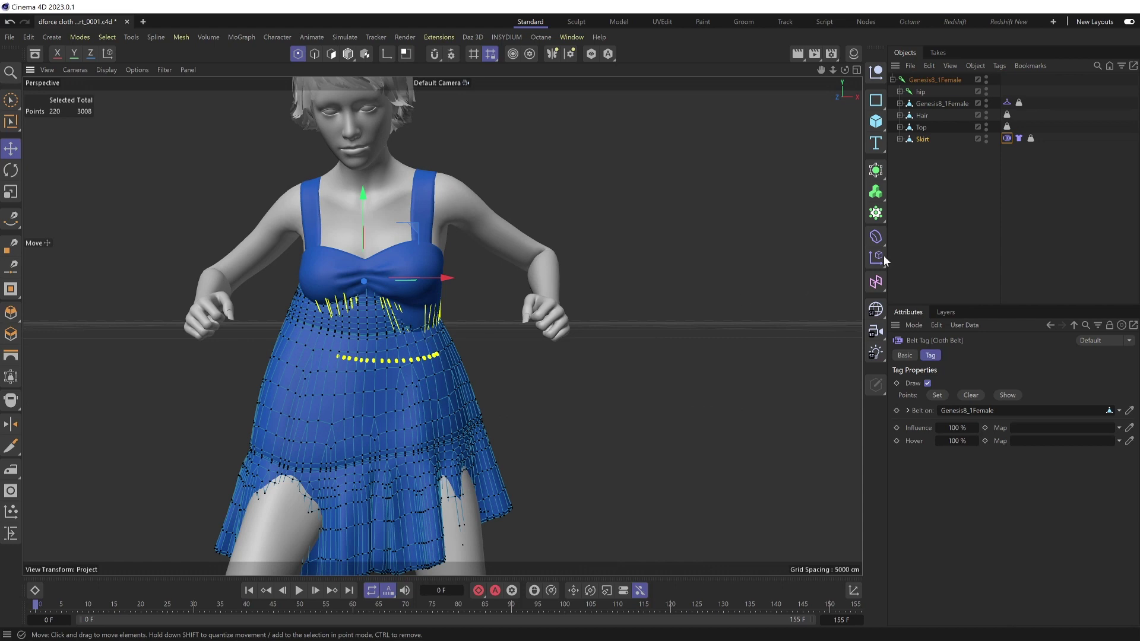
{"action": "left_click", "coordinate": [1031, 202]}
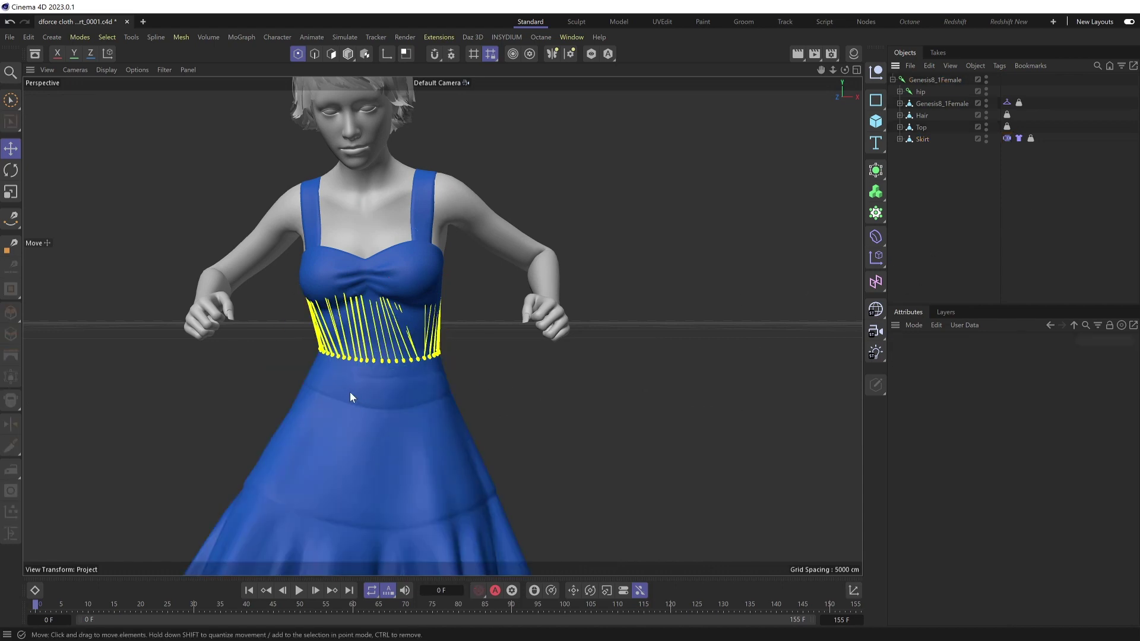
{"action": "left_click_drag", "start_coordinate": [323, 284], "coordinate": [349, 301], "text": "alt"}
{"action": "scroll", "coordinate": [349, 301], "scroll_direction": "down", "scroll_amount": 5}
{"action": "left_click_drag", "start_coordinate": [380, 386], "coordinate": [460, 497], "text": "alt"}
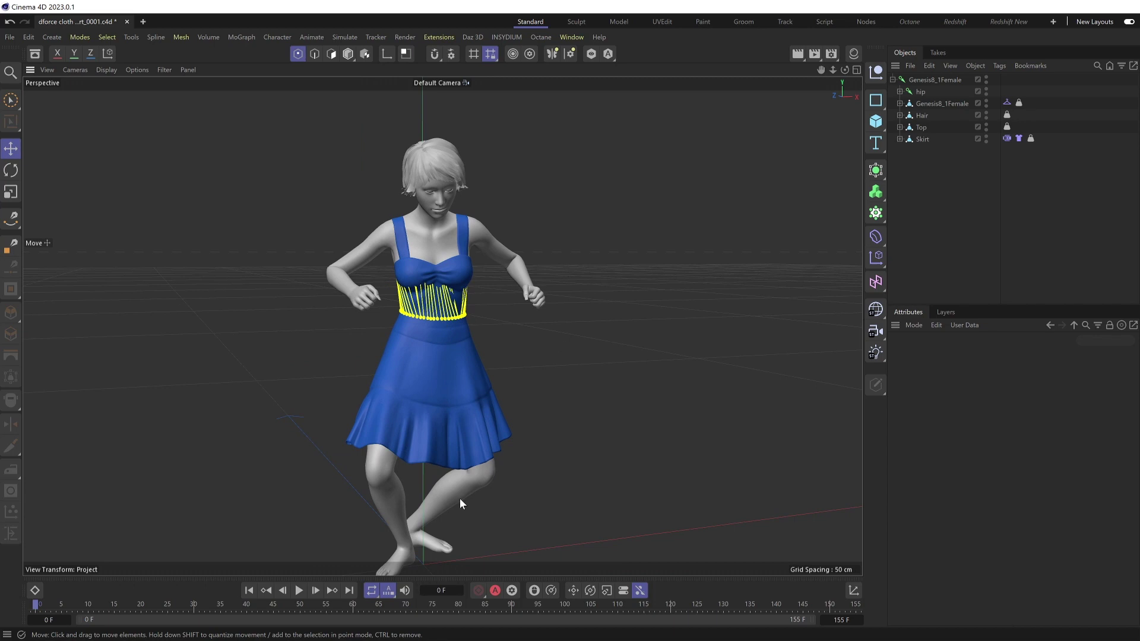
Play the animation to check the belted skirt, then stop and rewind.
{"action": "left_click", "coordinate": [300, 589]}
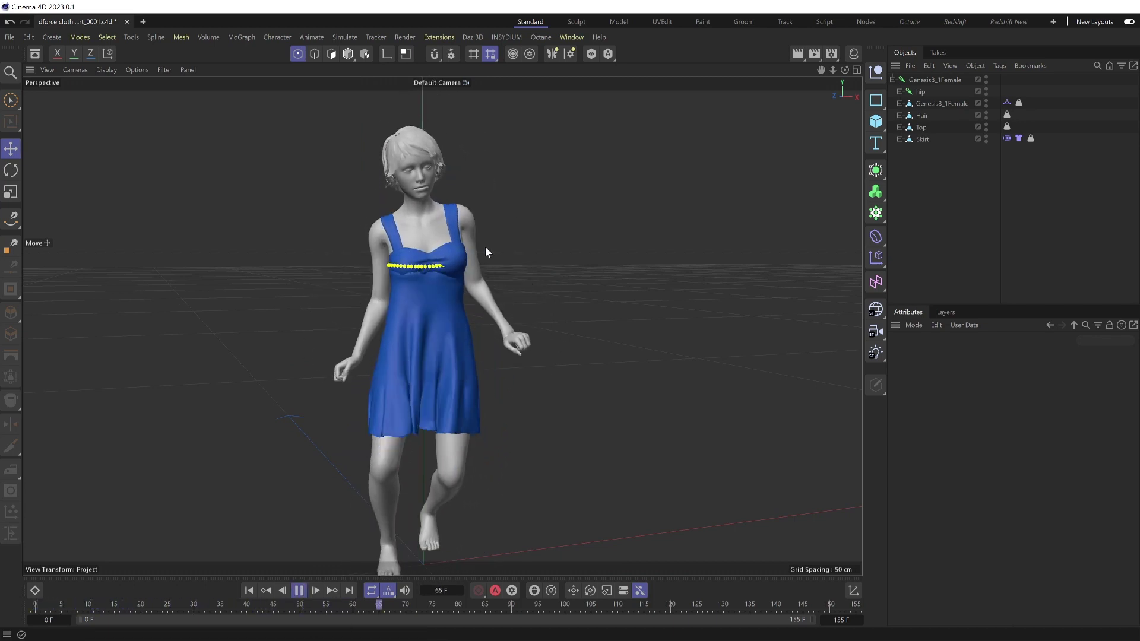
{"action": "left_click", "coordinate": [300, 591]}
{"action": "left_click", "coordinate": [247, 590]}
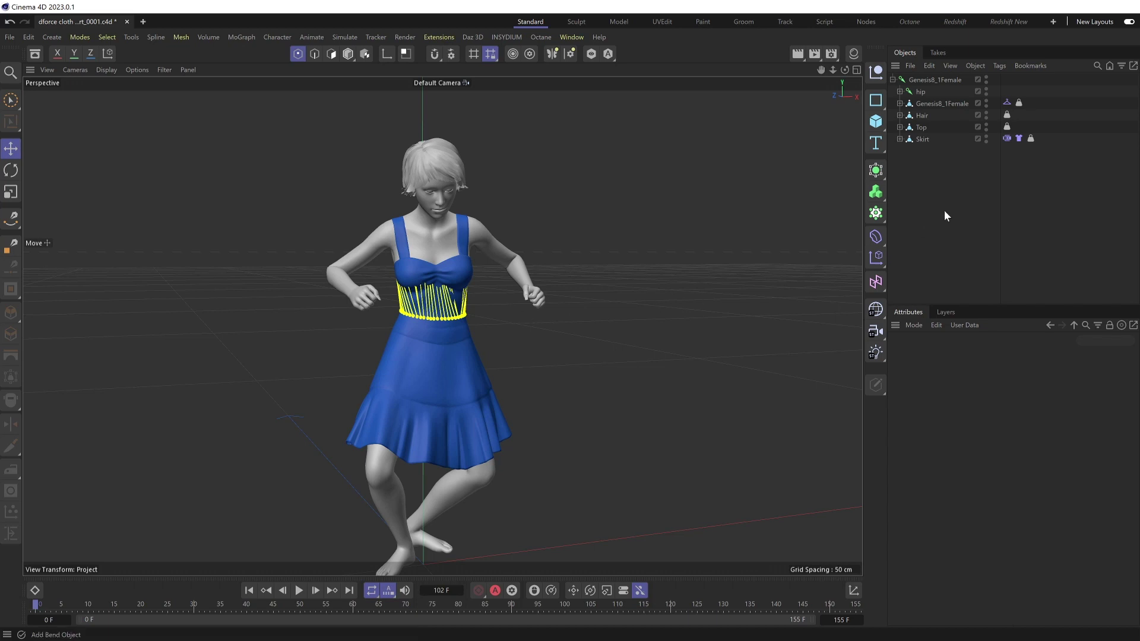
Clear the skirt's belt points and drop the figure, Hair, Top and Skirt weight tags to 0%.
{"action": "left_click", "coordinate": [1006, 138]}
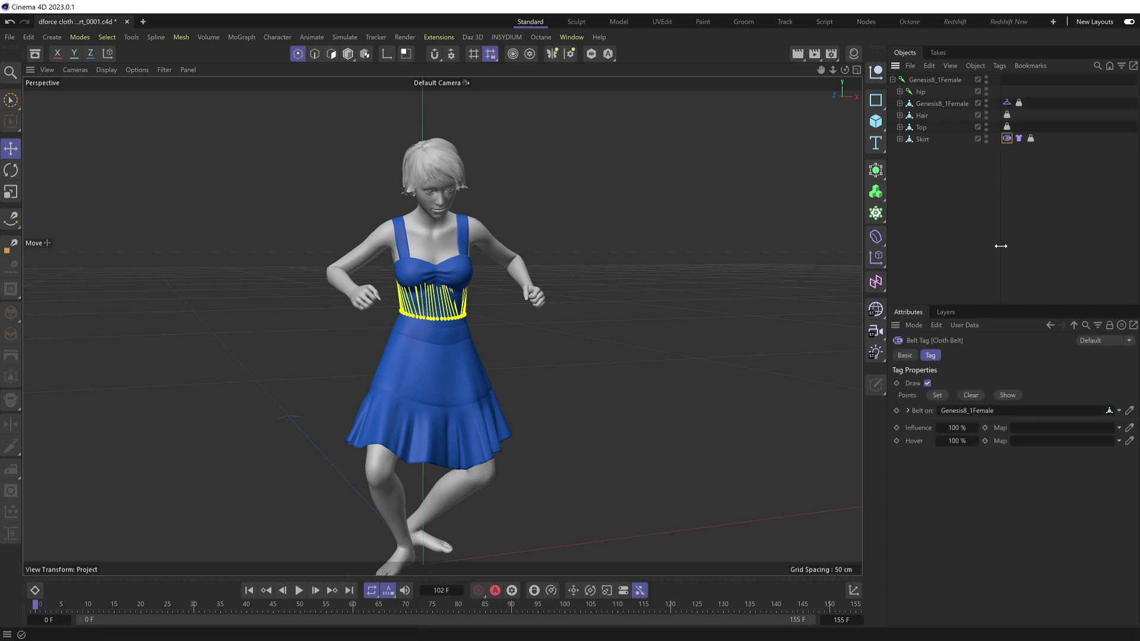
{"action": "left_click", "coordinate": [973, 394]}
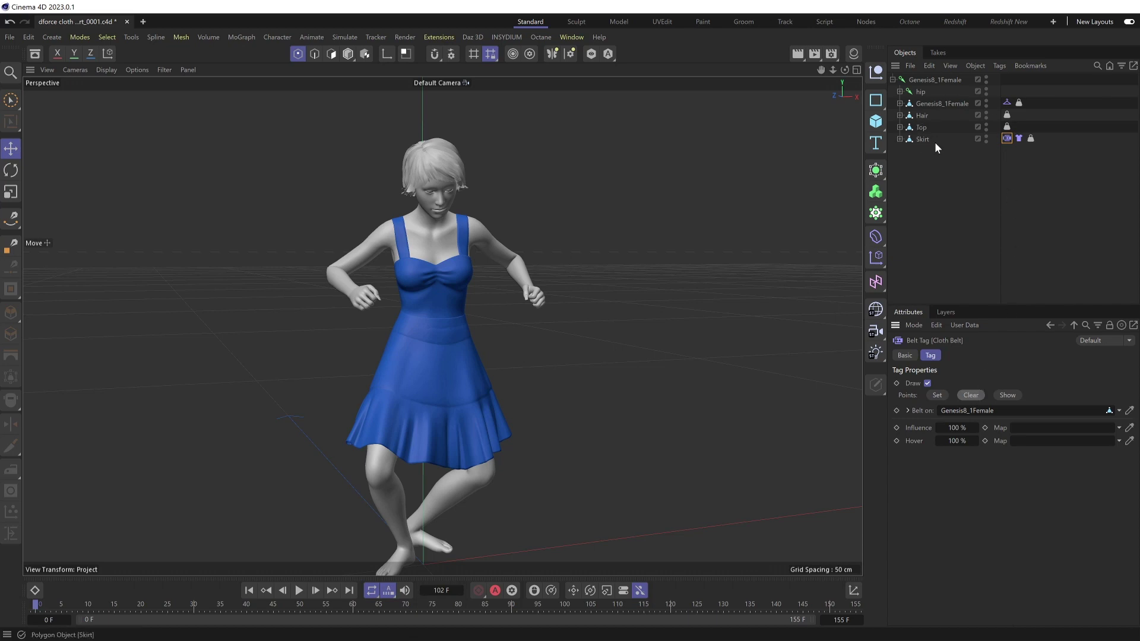
{"action": "left_click", "coordinate": [1019, 102]}
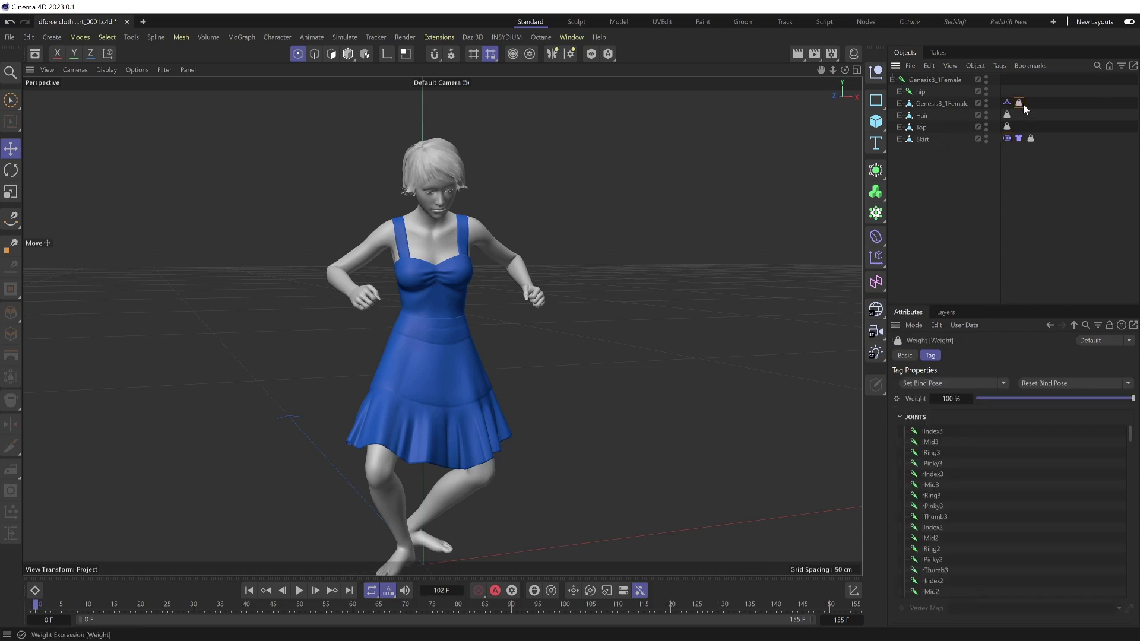
{"action": "left_click", "coordinate": [1006, 114], "text": "shift"}
{"action": "left_click", "coordinate": [1006, 126], "text": "shift"}
{"action": "left_click", "coordinate": [1031, 138], "text": "shift"}
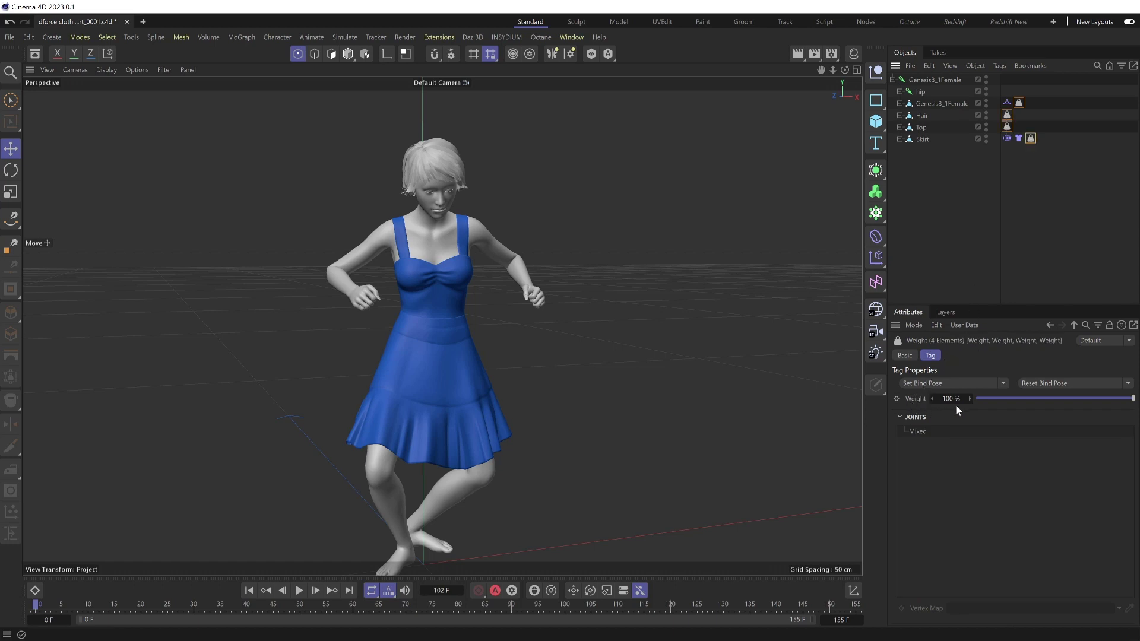
{"action": "left_click_drag", "start_coordinate": [1120, 404], "coordinate": [957, 400]}
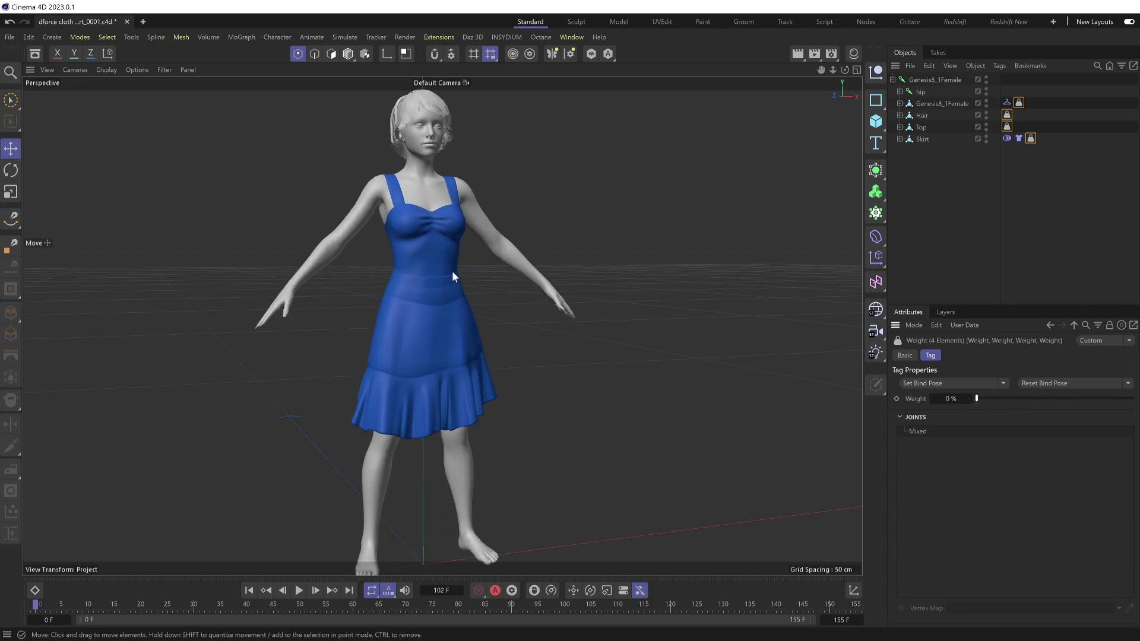
{"action": "left_click_drag", "start_coordinate": [453, 275], "coordinate": [425, 295], "text": "alt"}
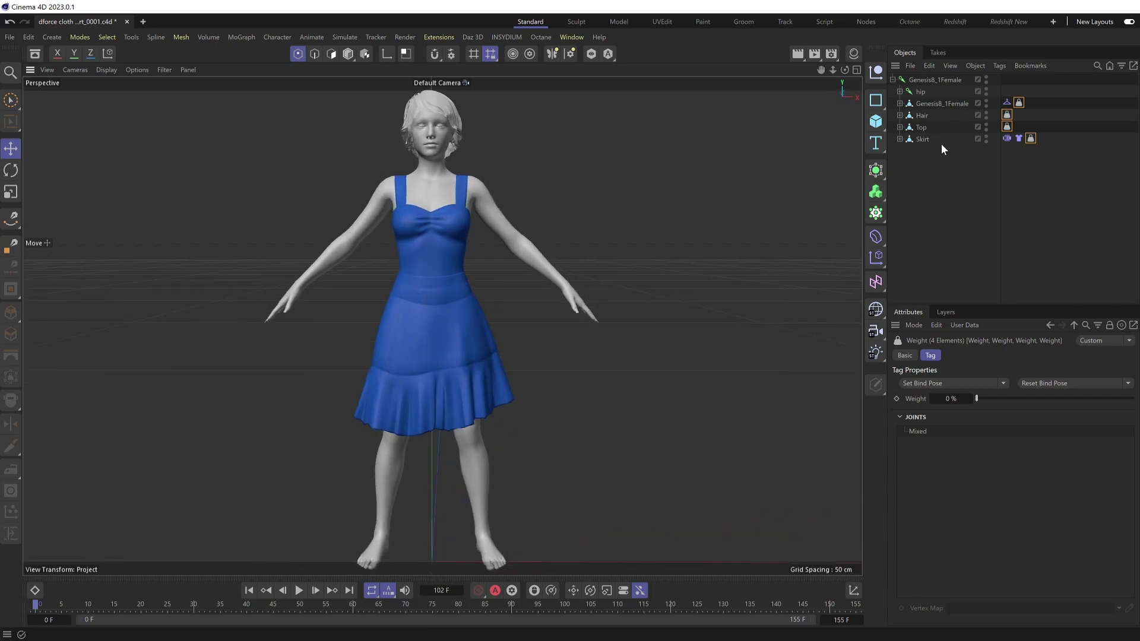
Set the skirt's waistband points as Cloth Belt points in the A-pose.
{"action": "left_click", "coordinate": [922, 139]}
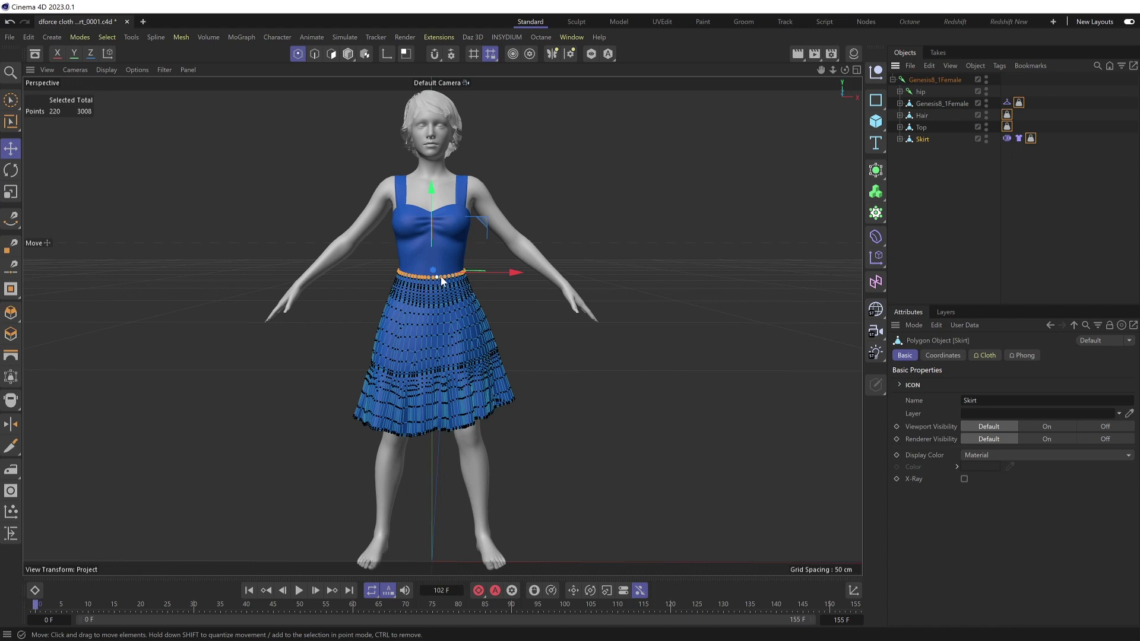
{"action": "left_click", "coordinate": [1007, 138]}
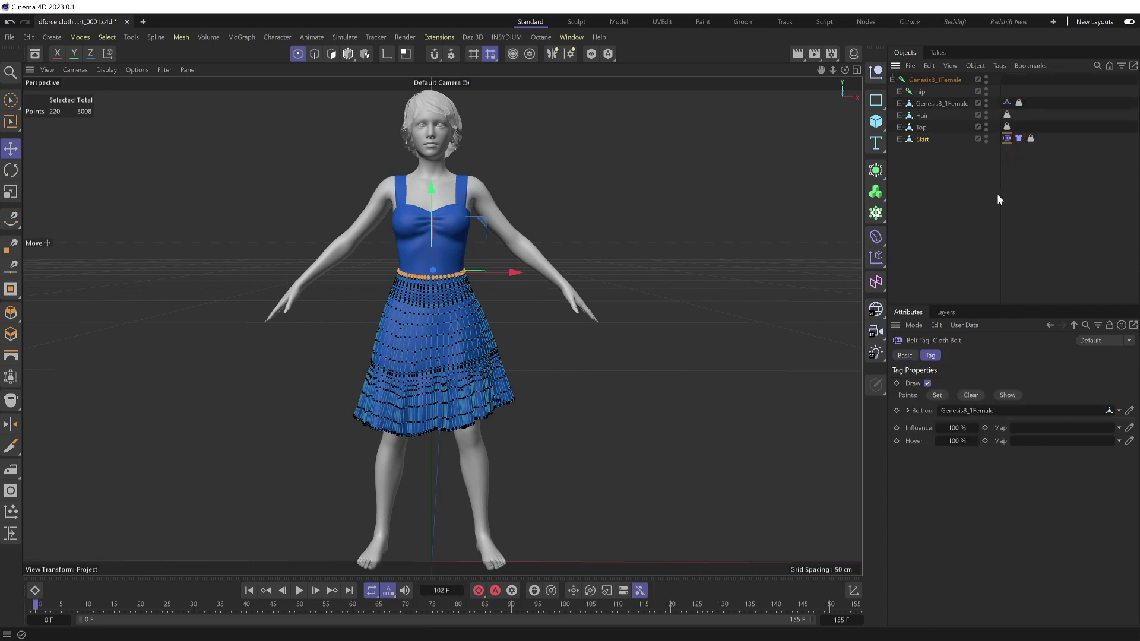
{"action": "left_click", "coordinate": [936, 394]}
Raise the Skirt, Top, Hair and figure weight tags back to 100%, then deselect.
{"action": "left_click", "coordinate": [1031, 138]}
{"action": "left_click", "coordinate": [1007, 126], "text": "ctrl"}
{"action": "left_click", "coordinate": [1007, 115], "text": "ctrl"}
{"action": "left_click", "coordinate": [1018, 102], "text": "ctrl"}
{"action": "left_click_drag", "start_coordinate": [990, 398], "coordinate": [1133, 398]}
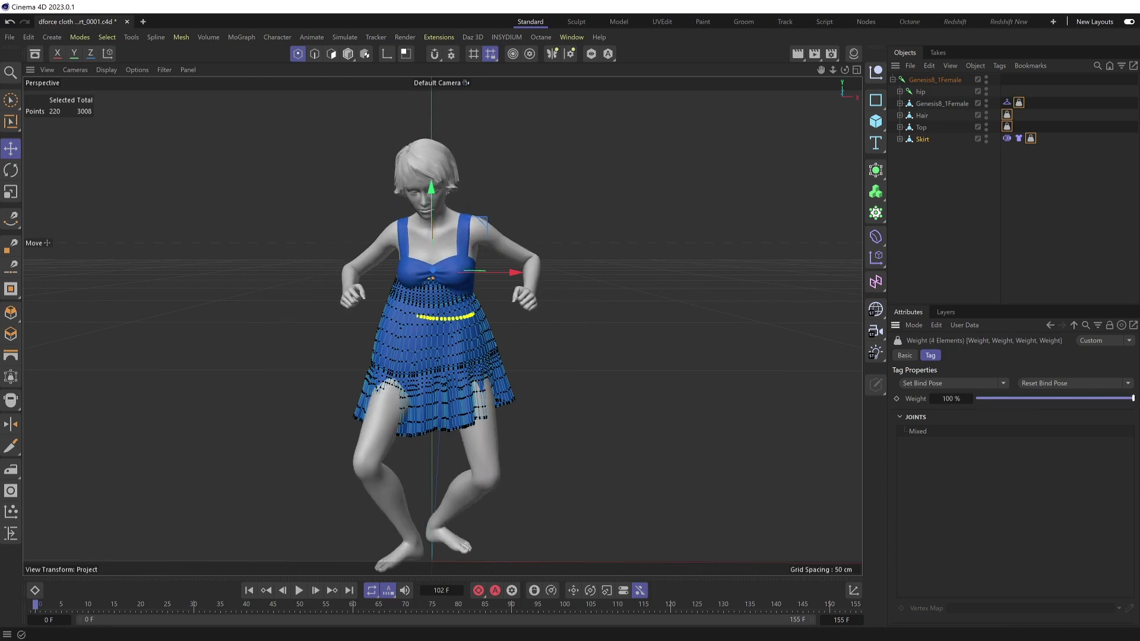
{"action": "left_click", "coordinate": [1030, 179]}
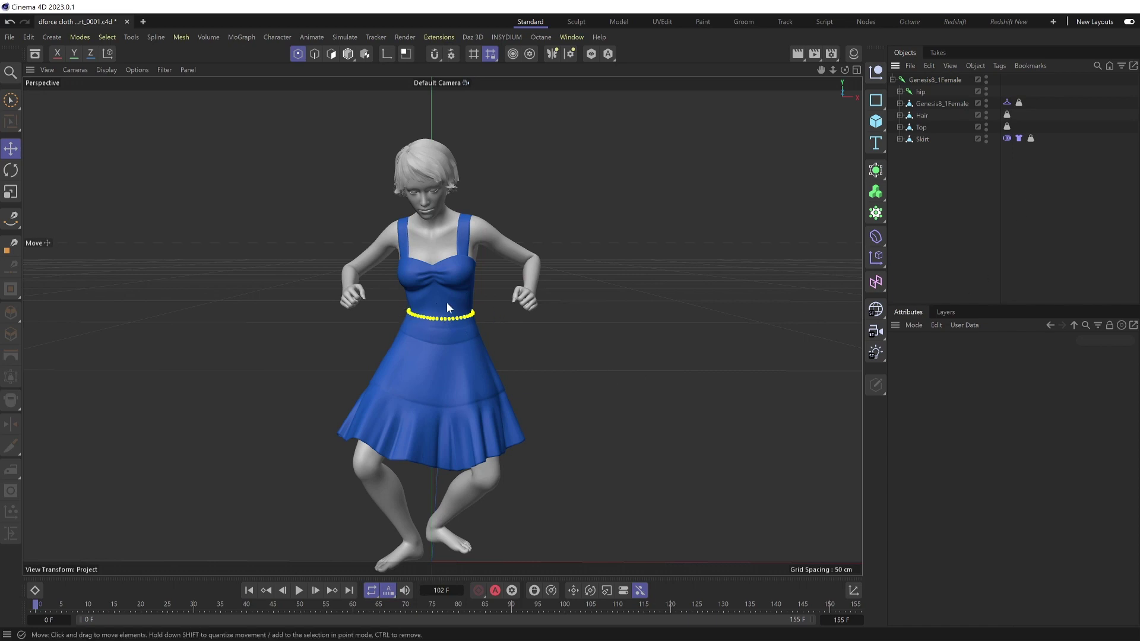
Play the animation and orbit around the figure to check the belted skirt's motion.
{"action": "left_click", "coordinate": [298, 590]}
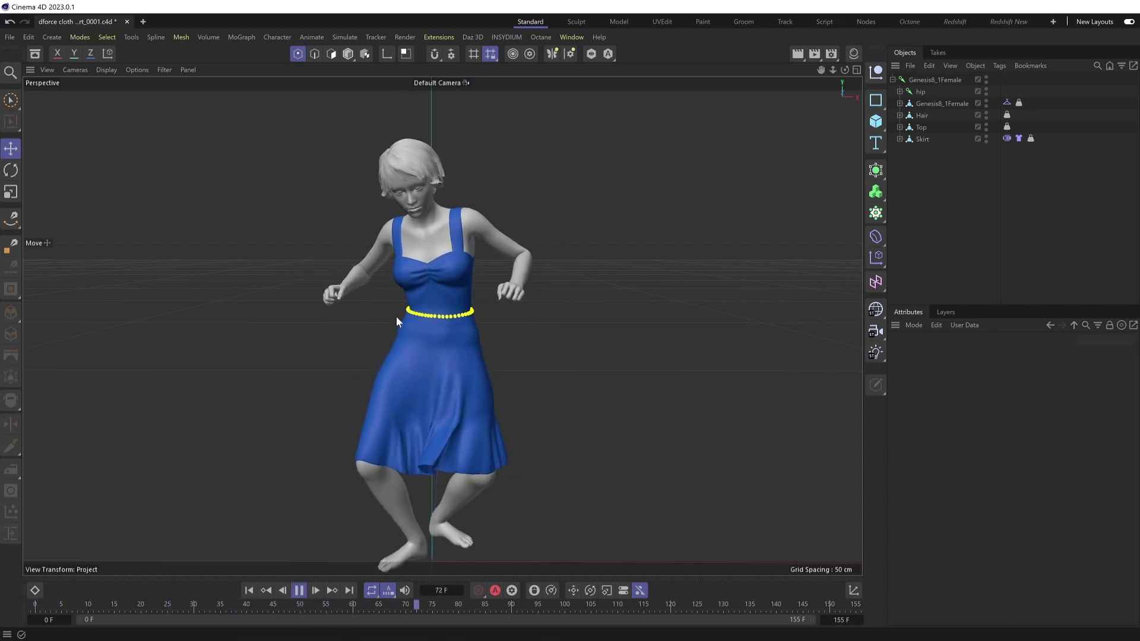
{"action": "left_click_drag", "start_coordinate": [583, 420], "coordinate": [556, 422], "text": "alt"}
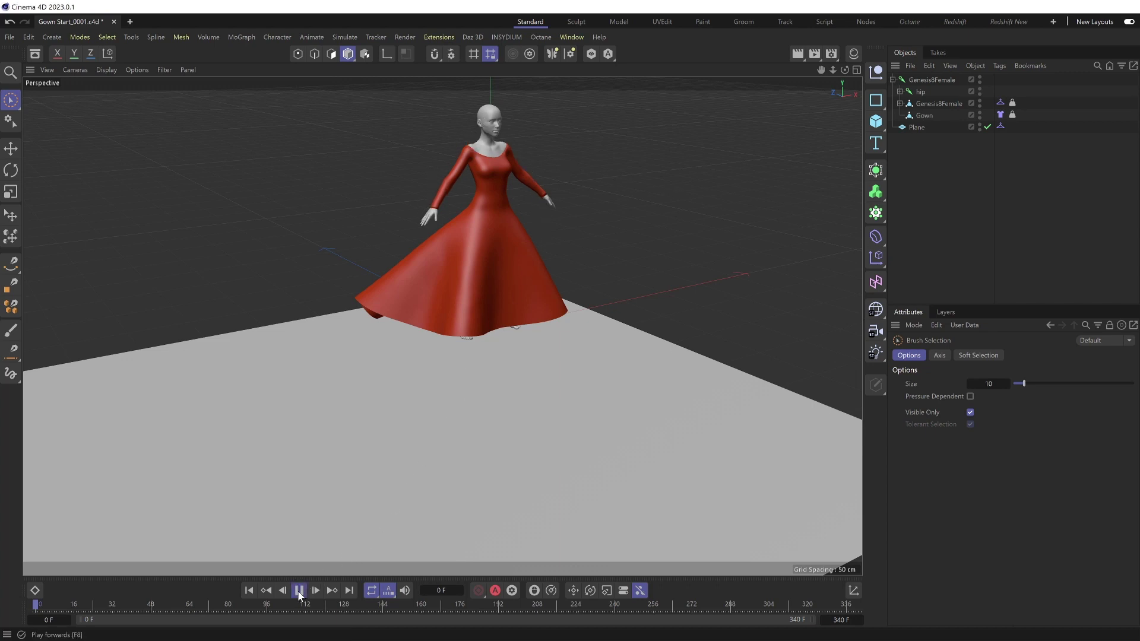
{"action": "left_click", "coordinate": [299, 591]}
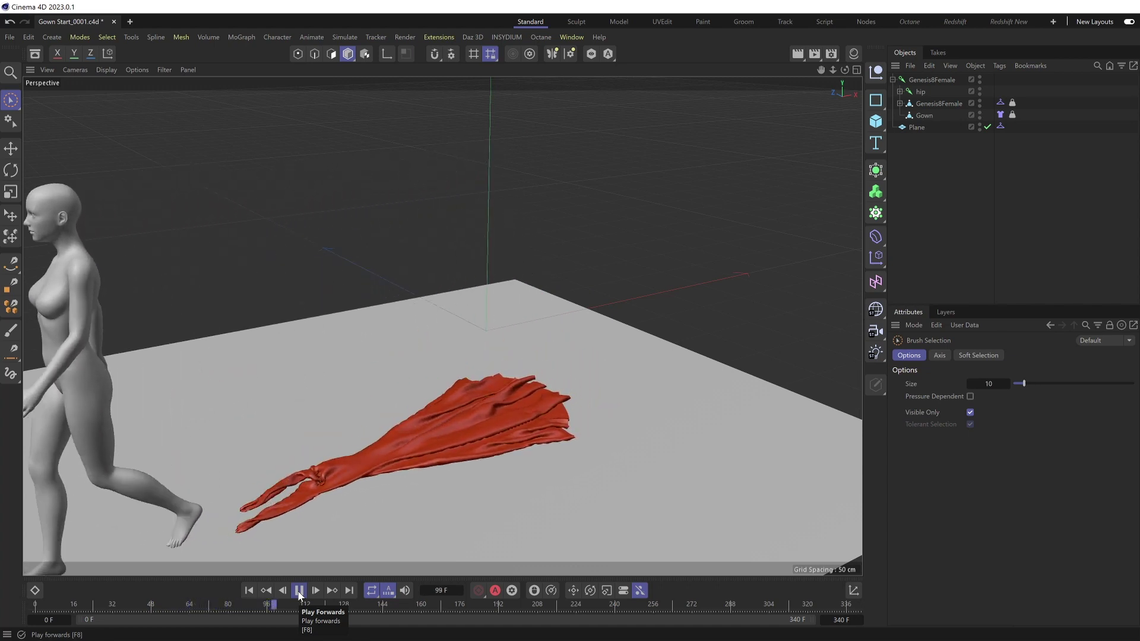
{"action": "left_click", "coordinate": [299, 591]}
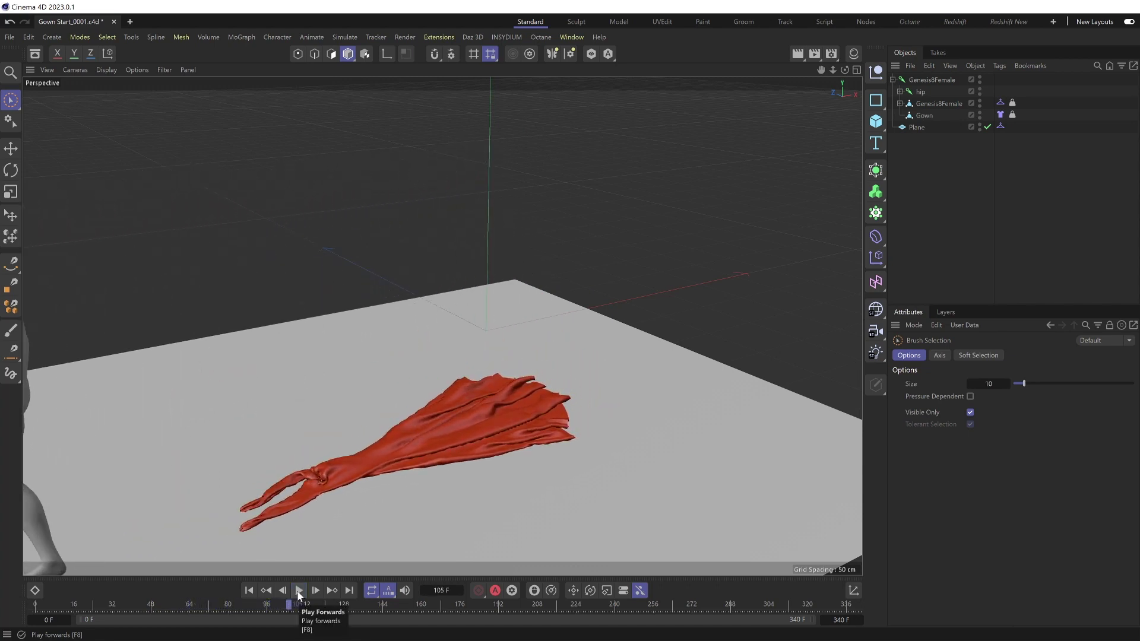
{"action": "left_click", "coordinate": [248, 591]}
{"action": "scroll", "coordinate": [448, 380], "scroll_direction": "up", "scroll_amount": 6}
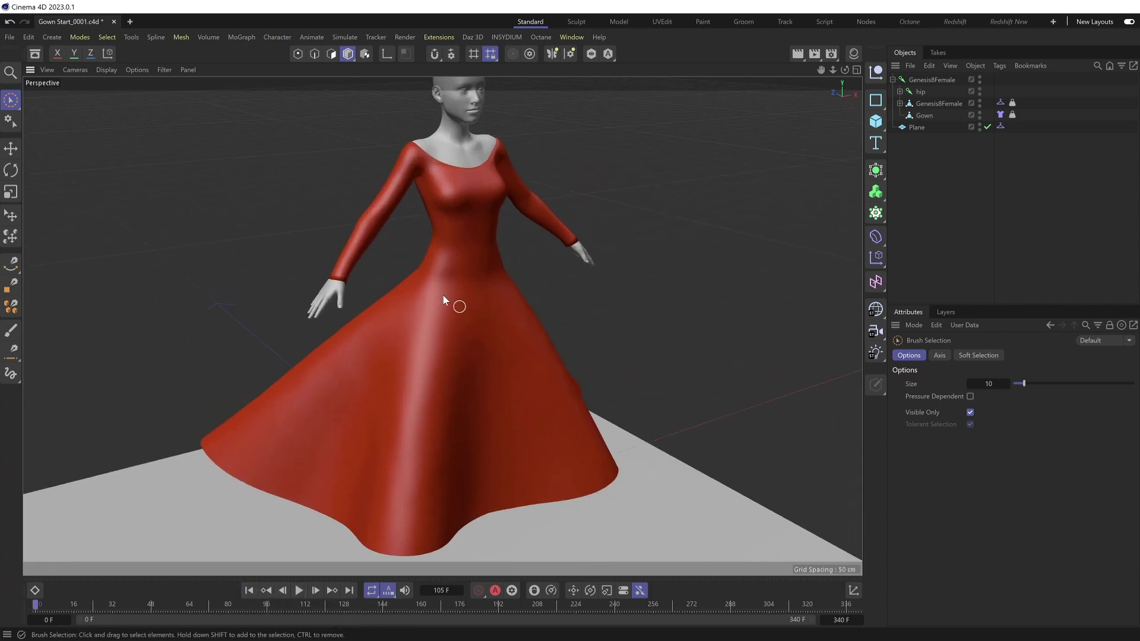
{"action": "left_click_drag", "start_coordinate": [487, 183], "coordinate": [422, 184], "text": "alt"}
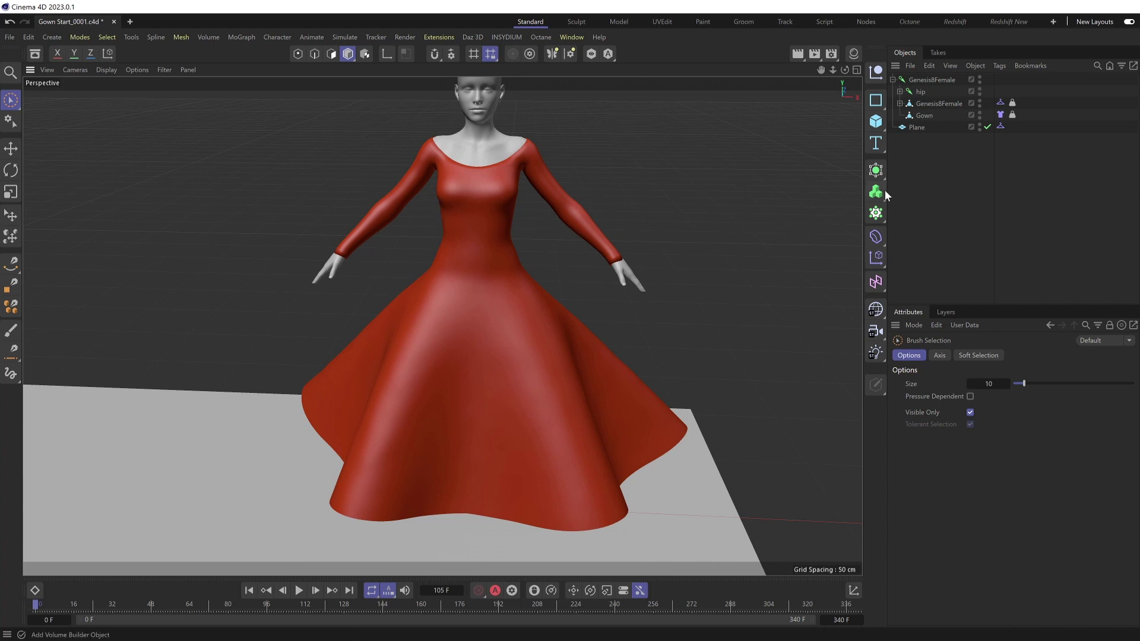
Add a Cloth Belt tag to the Gown with Genesis8Female as its Belt On object.
{"action": "left_click", "coordinate": [923, 116]}
{"action": "key", "text": "shift+c"}
{"action": "type", "text": "belt"}
{"action": "left_click", "coordinate": [899, 143]}
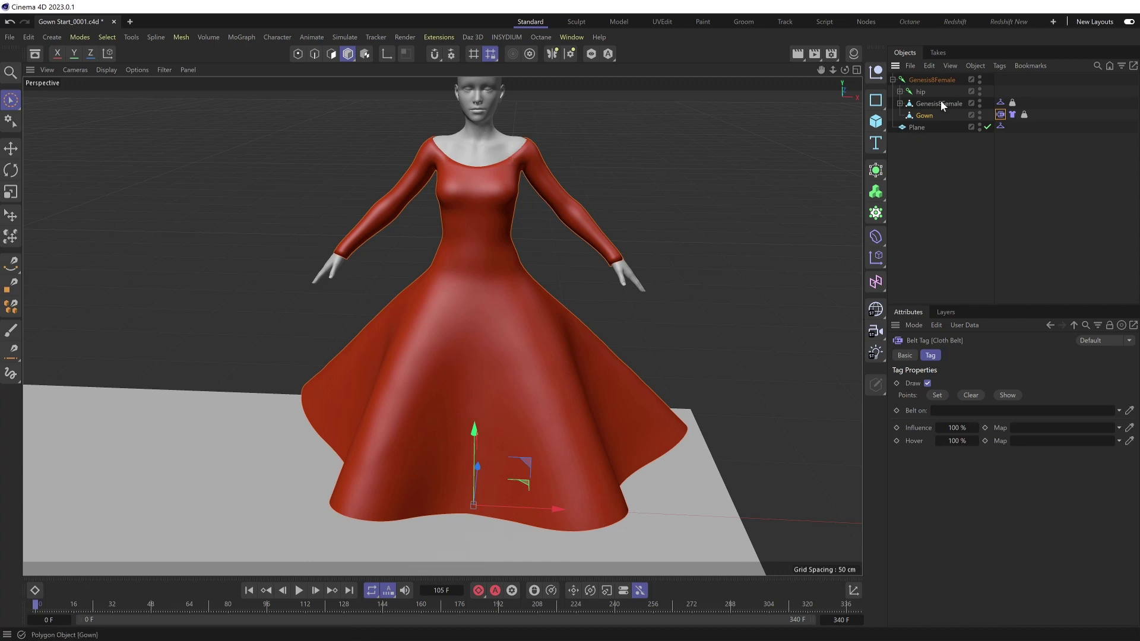
{"action": "left_click_drag", "start_coordinate": [944, 105], "coordinate": [952, 419]}
In Point mode, set all of the gown's points as belt points, then deselect them.
{"action": "left_click", "coordinate": [298, 54]}
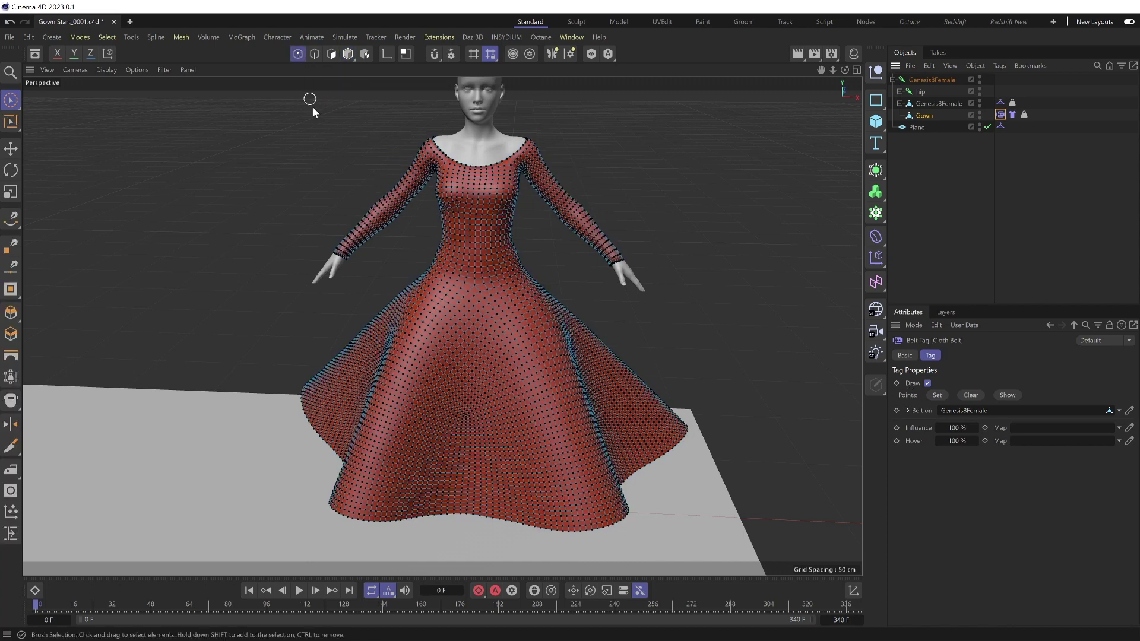
{"action": "key", "text": "ctrl+a"}
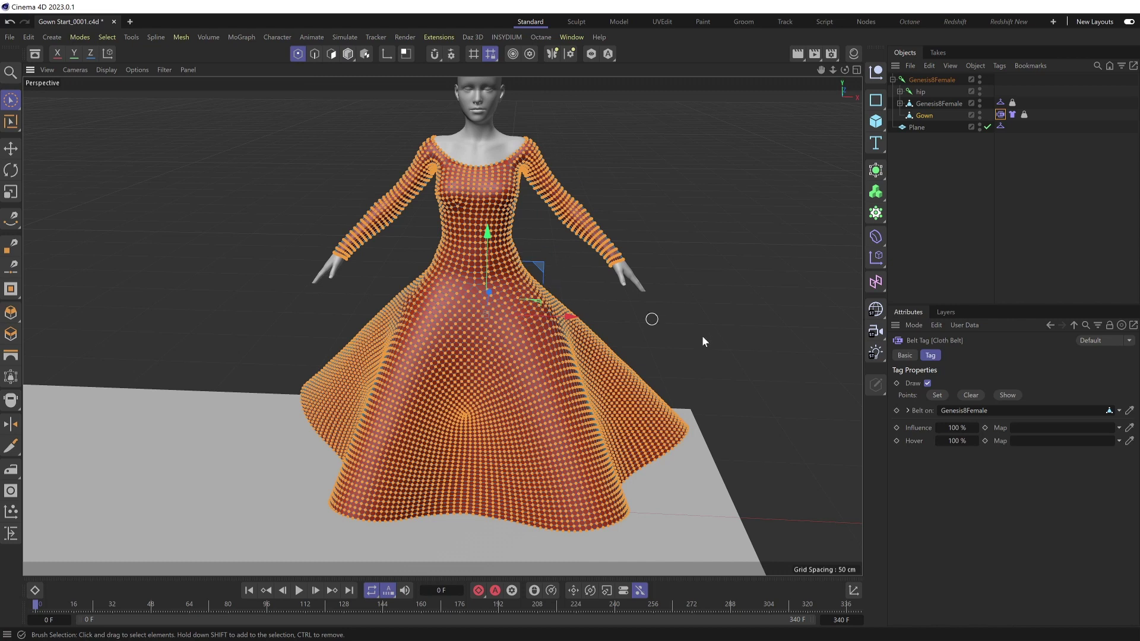
{"action": "left_click", "coordinate": [936, 396]}
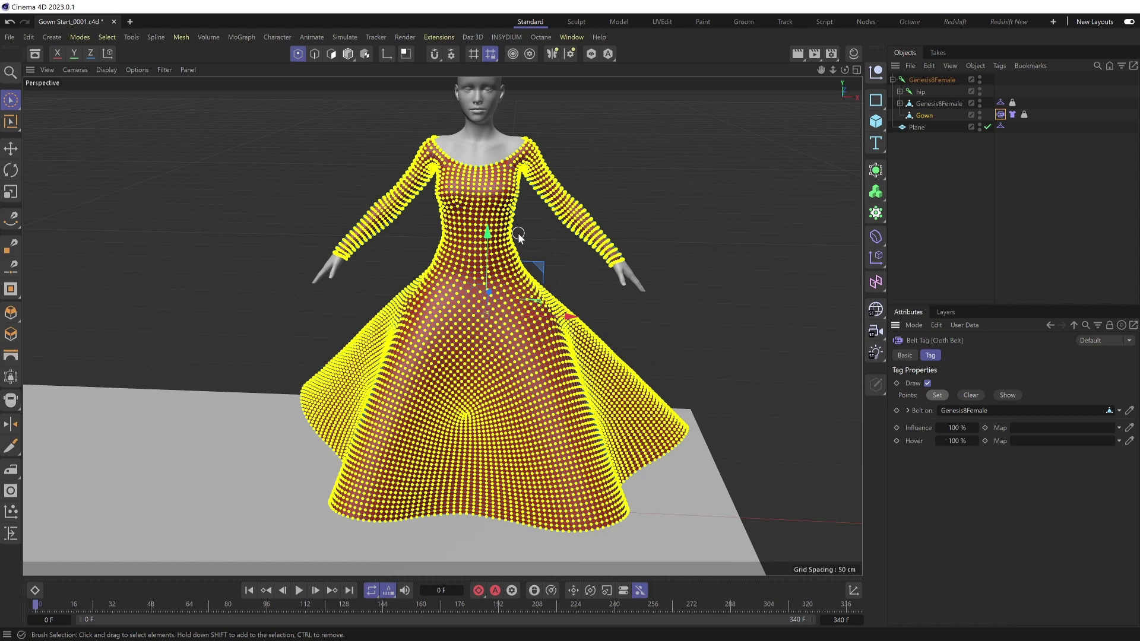
{"action": "left_click", "coordinate": [549, 245]}
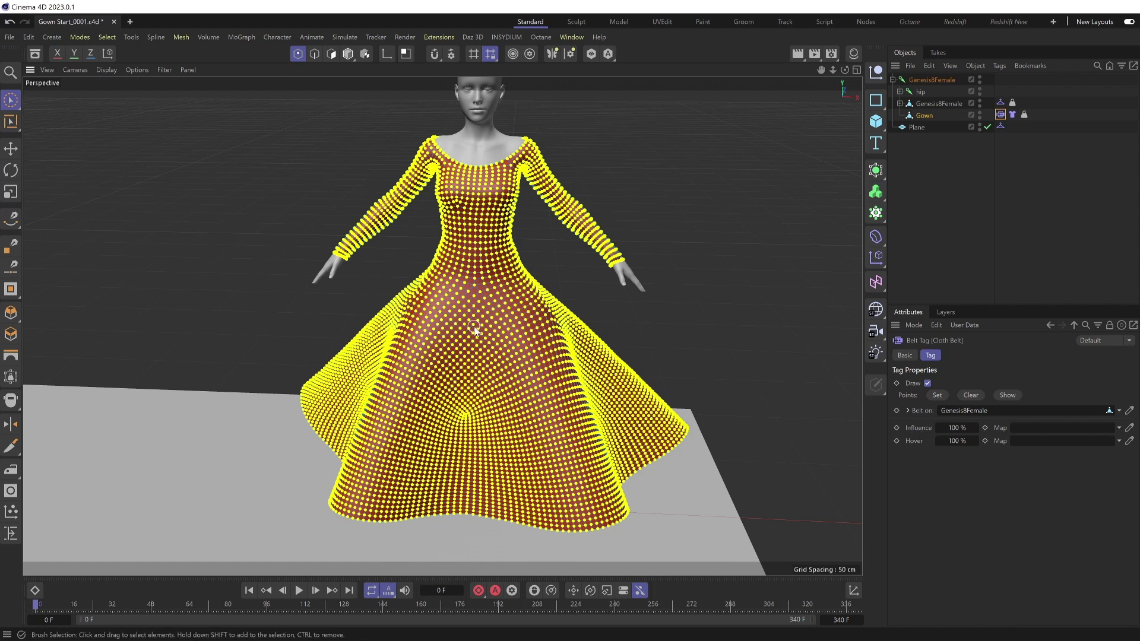
Activate the Paint Tool on the Gown and set the viewport filter to Geometry Only.
{"action": "left_click", "coordinate": [926, 115]}
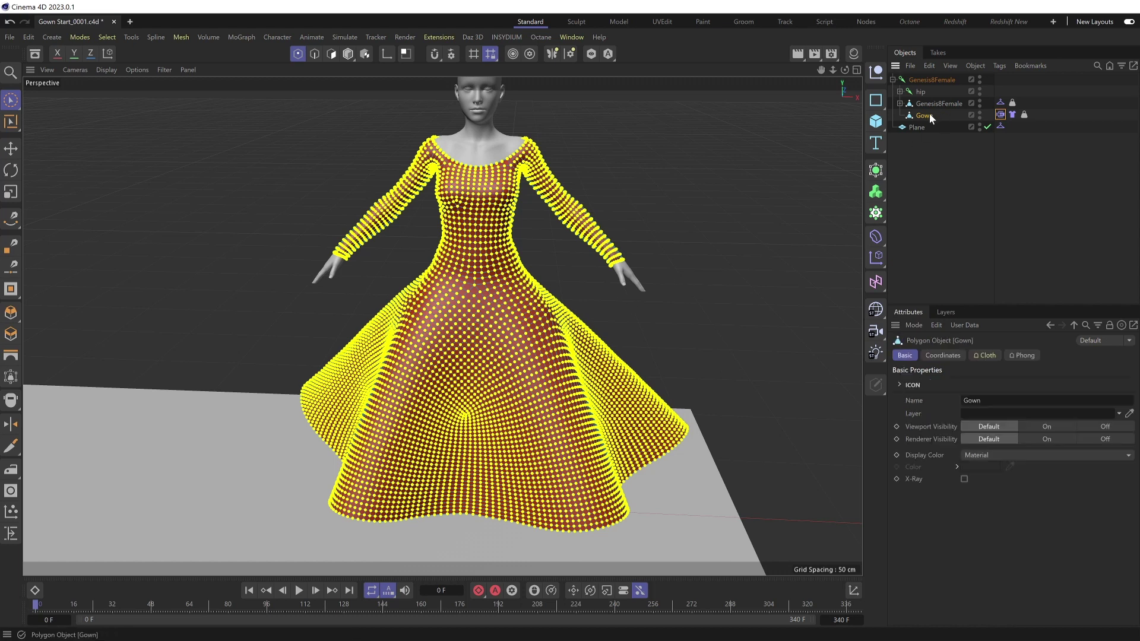
{"action": "key", "text": "shift+c"}
{"action": "type", "text": "paint"}
{"action": "left_click", "coordinate": [409, 292]}
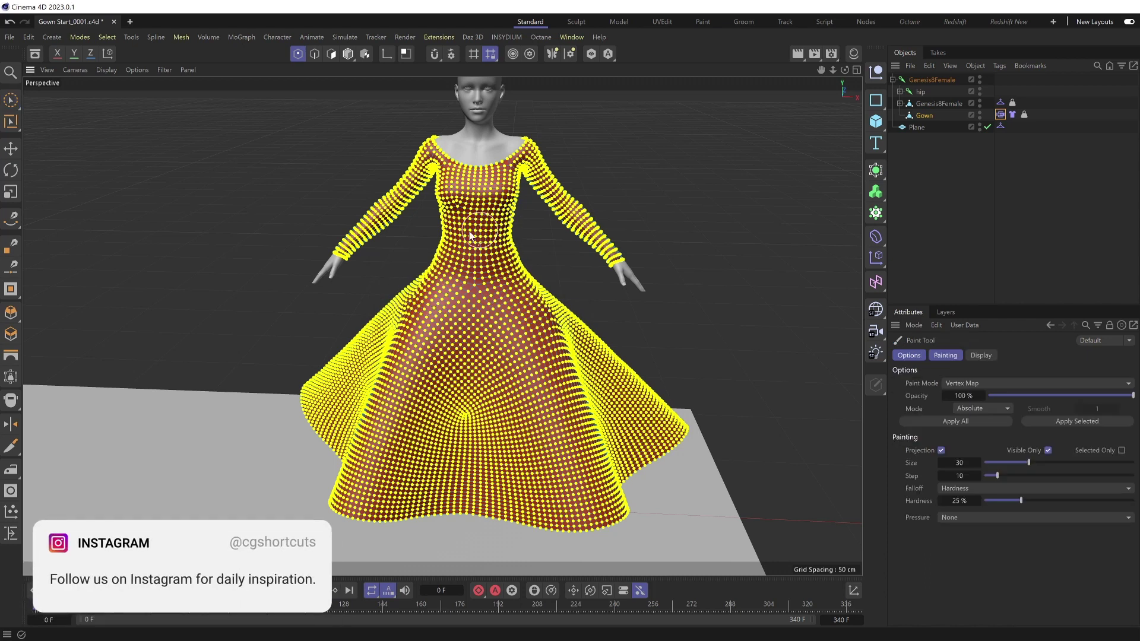
{"action": "left_click", "coordinate": [163, 70]}
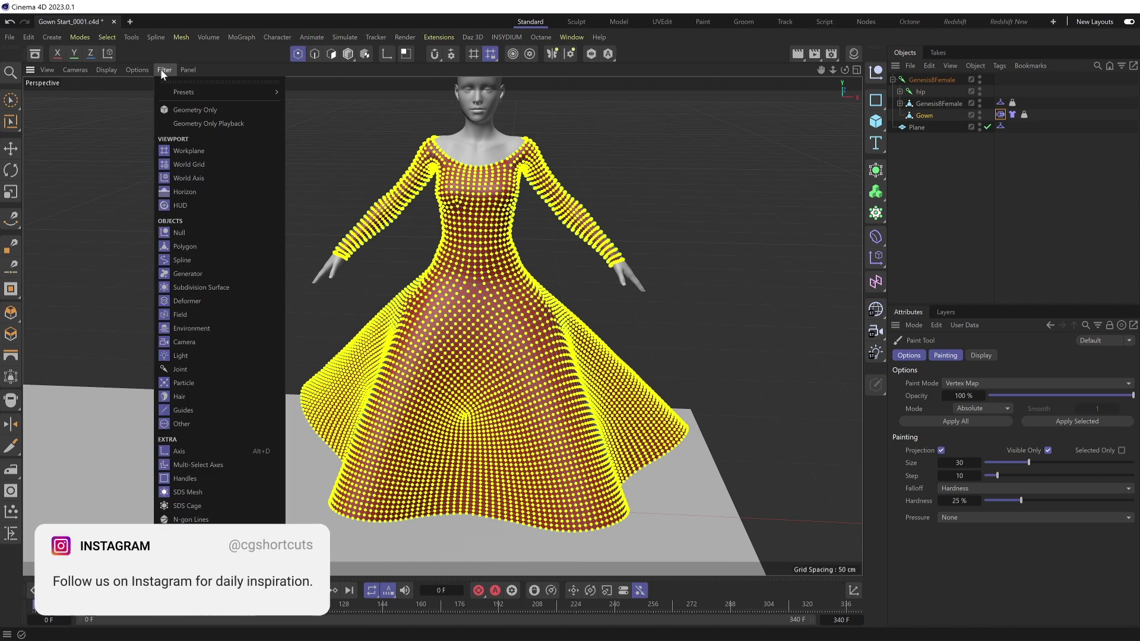
{"action": "left_click", "coordinate": [177, 111]}
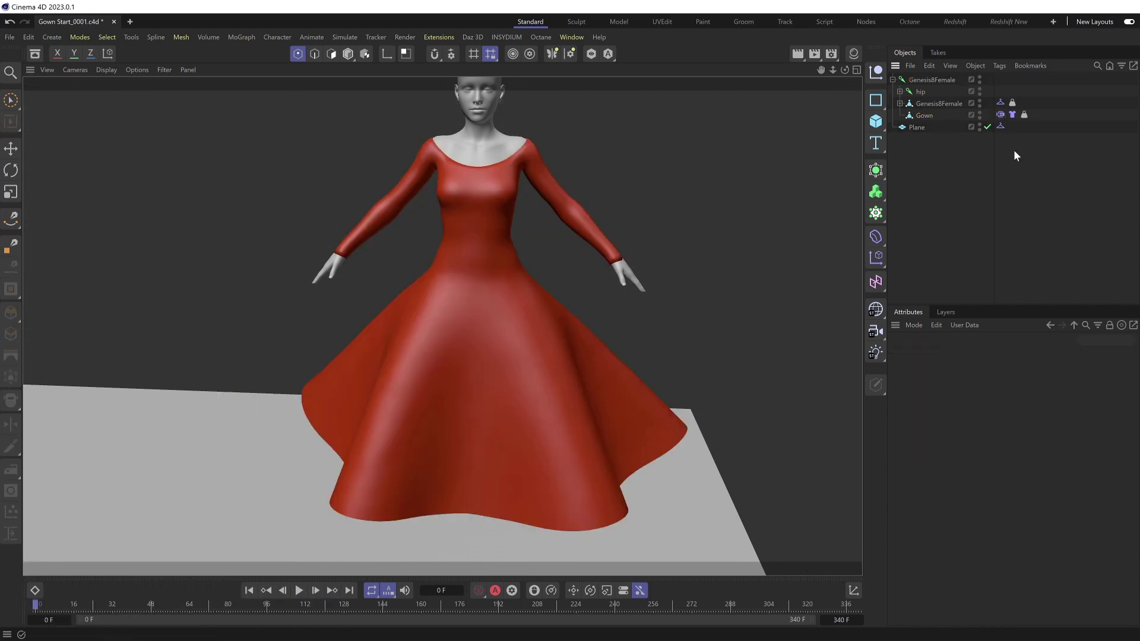
In polygon mode, paint a test stroke on the Gown, then undo it.
{"action": "left_click", "coordinate": [349, 54]}
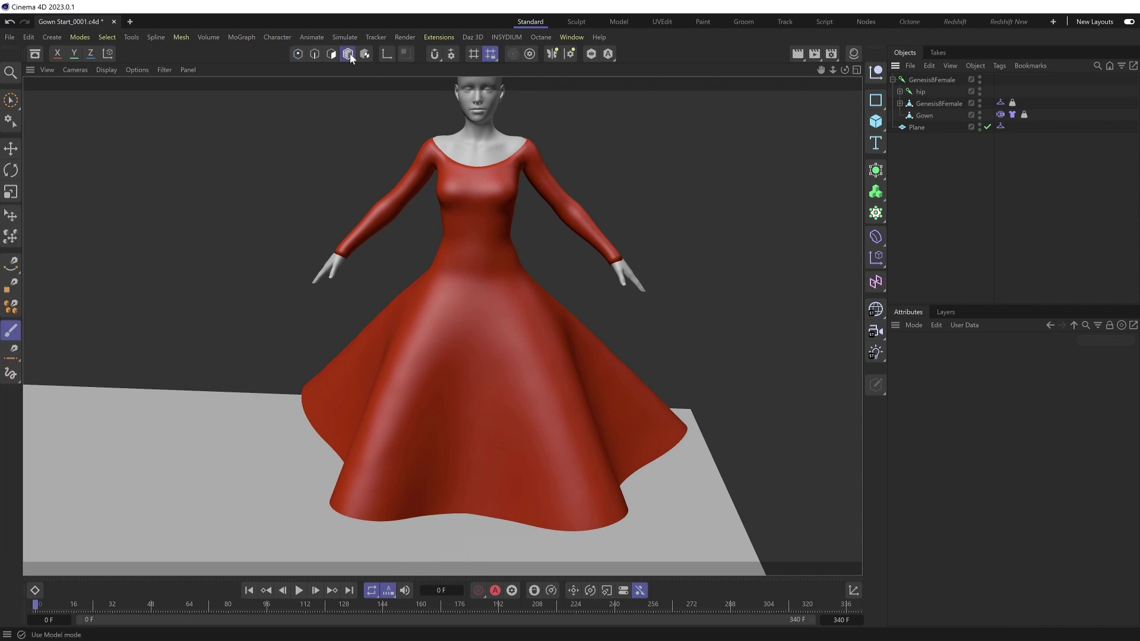
{"action": "left_click", "coordinate": [923, 116]}
{"action": "mouse_move", "coordinate": [458, 249]}
{"action": "left_mouse_down"}
{"action": "mouse_move", "coordinate": [488, 254]}
{"action": "mouse_move", "coordinate": [438, 252]}
{"action": "mouse_move", "coordinate": [539, 257]}
{"action": "mouse_move", "coordinate": [409, 258]}
{"action": "mouse_move", "coordinate": [554, 271]}
{"action": "mouse_move", "coordinate": [387, 275]}
{"action": "mouse_move", "coordinate": [555, 292]}
{"action": "mouse_move", "coordinate": [500, 316]}
{"action": "mouse_move", "coordinate": [486, 344]}
{"action": "mouse_move", "coordinate": [439, 363]}
{"action": "mouse_move", "coordinate": [503, 338]}
{"action": "mouse_move", "coordinate": [230, 333]}
{"action": "left_mouse_up"}
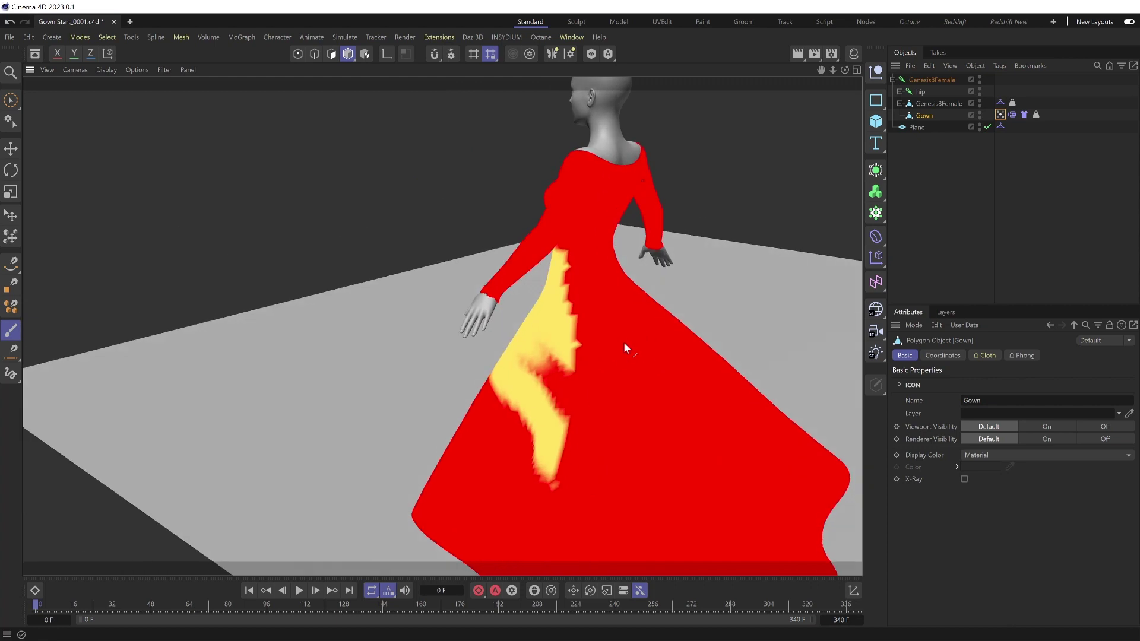
{"action": "key", "text": "space"}
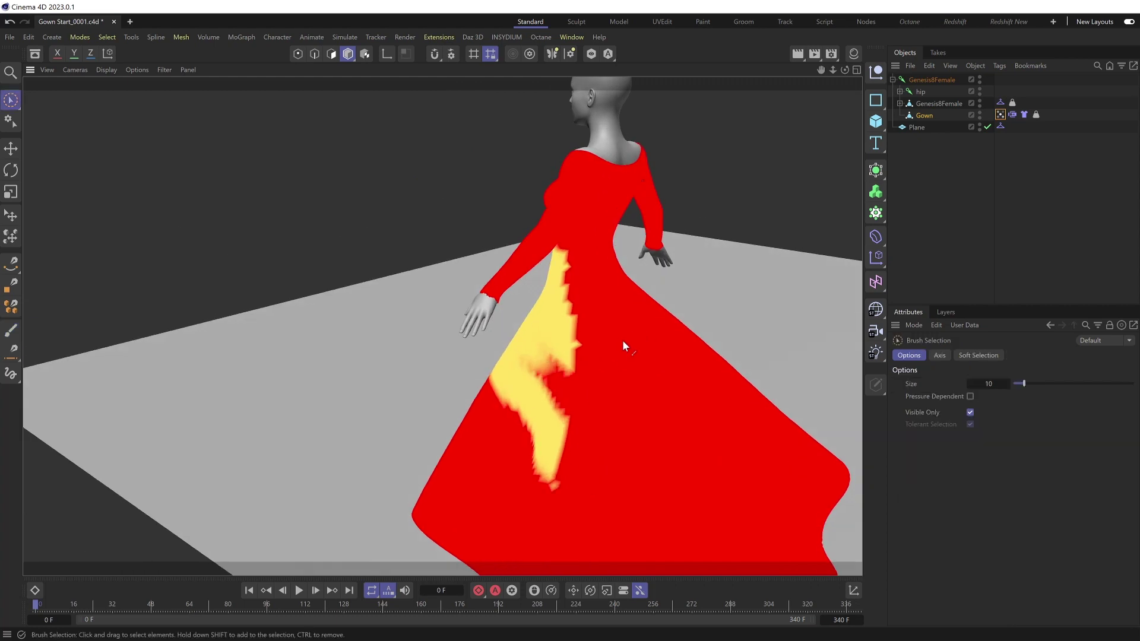
{"action": "key", "text": "space"}
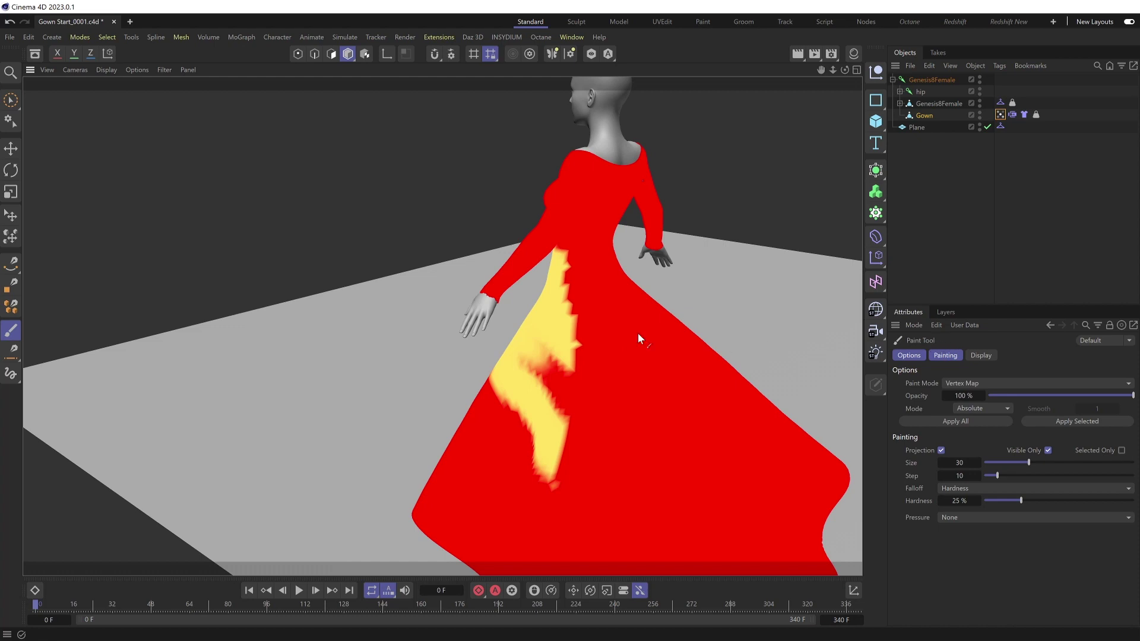
{"action": "key", "text": "ctrl+z"}
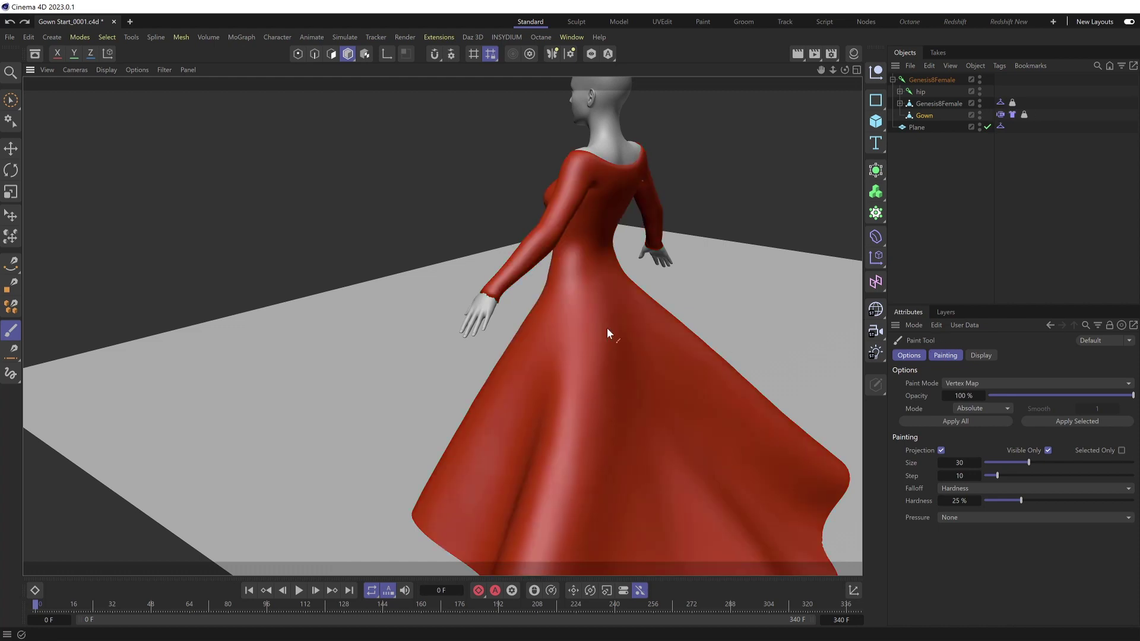
With Visible Only off, paint the whole skirt yellow using a size-39 brush.
{"action": "left_click", "coordinate": [1048, 450]}
{"action": "left_click_drag", "start_coordinate": [806, 402], "coordinate": [767, 332], "text": "alt"}
{"action": "mouse_move", "coordinate": [501, 316]}
{"action": "left_mouse_down"}
{"action": "mouse_move", "coordinate": [403, 307]}
{"action": "mouse_move", "coordinate": [536, 320]}
{"action": "mouse_move", "coordinate": [334, 335]}
{"action": "mouse_move", "coordinate": [507, 340]}
{"action": "mouse_move", "coordinate": [574, 357]}
{"action": "mouse_move", "coordinate": [536, 374]}
{"action": "mouse_move", "coordinate": [237, 368]}
{"action": "left_mouse_up"}
{"action": "left_click_drag", "start_coordinate": [361, 309], "coordinate": [428, 297]}
{"action": "mouse_move", "coordinate": [382, 348]}
{"action": "left_mouse_down", "text": "alt"}
{"action": "mouse_move", "coordinate": [743, 348]}
{"action": "mouse_move", "coordinate": [420, 438]}
{"action": "mouse_move", "coordinate": [534, 323]}
{"action": "mouse_move", "coordinate": [535, 343]}
{"action": "mouse_move", "coordinate": [561, 351]}
{"action": "mouse_move", "coordinate": [506, 380]}
{"action": "left_mouse_up", "text": "alt"}
{"action": "mouse_move", "coordinate": [488, 330]}
{"action": "left_mouse_down"}
{"action": "mouse_move", "coordinate": [538, 315]}
{"action": "mouse_move", "coordinate": [416, 326]}
{"action": "mouse_move", "coordinate": [603, 333]}
{"action": "mouse_move", "coordinate": [560, 381]}
{"action": "mouse_move", "coordinate": [411, 337]}
{"action": "mouse_move", "coordinate": [362, 394]}
{"action": "mouse_move", "coordinate": [469, 396]}
{"action": "left_mouse_up"}
{"action": "left_click_drag", "start_coordinate": [1028, 463], "coordinate": [1041, 463]}
{"action": "mouse_move", "coordinate": [631, 410]}
{"action": "left_mouse_down"}
{"action": "mouse_move", "coordinate": [302, 419]}
{"action": "mouse_move", "coordinate": [236, 402]}
{"action": "mouse_move", "coordinate": [422, 437]}
{"action": "mouse_move", "coordinate": [636, 445]}
{"action": "mouse_move", "coordinate": [688, 485]}
{"action": "mouse_move", "coordinate": [250, 501]}
{"action": "left_mouse_up"}
{"action": "mouse_move", "coordinate": [535, 396]}
{"action": "left_mouse_down", "text": "alt"}
{"action": "mouse_move", "coordinate": [365, 414]}
{"action": "mouse_move", "coordinate": [152, 411]}
{"action": "mouse_move", "coordinate": [291, 401]}
{"action": "left_mouse_up", "text": "alt"}
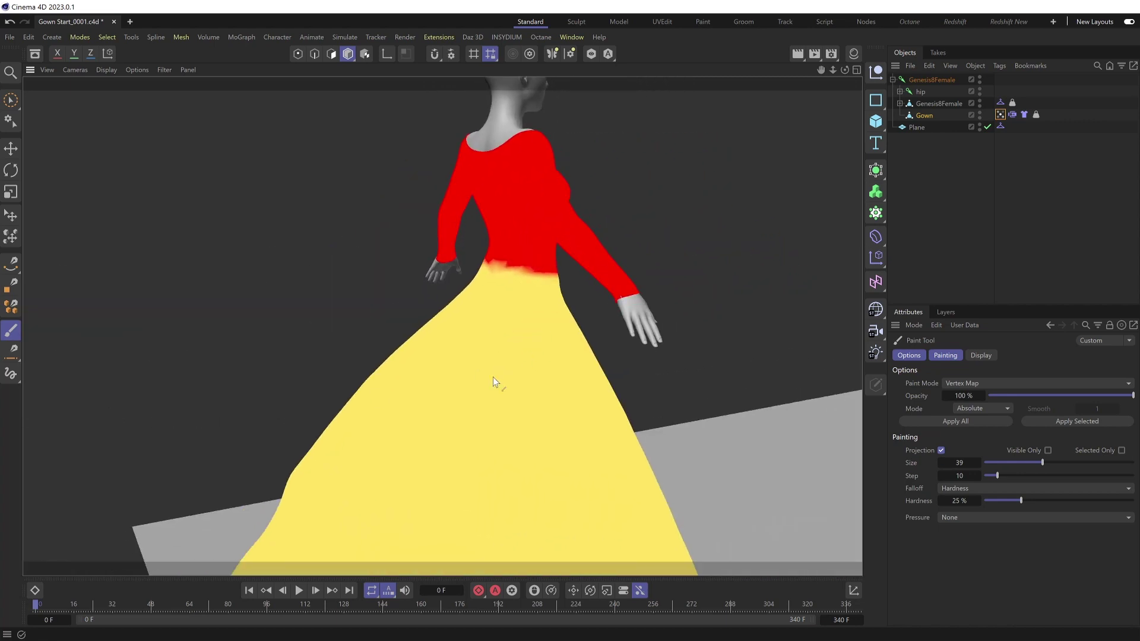
{"action": "left_click_drag", "start_coordinate": [424, 409], "coordinate": [799, 408], "text": "alt"}
{"action": "left_click_drag", "start_coordinate": [442, 443], "coordinate": [400, 420], "text": "alt"}
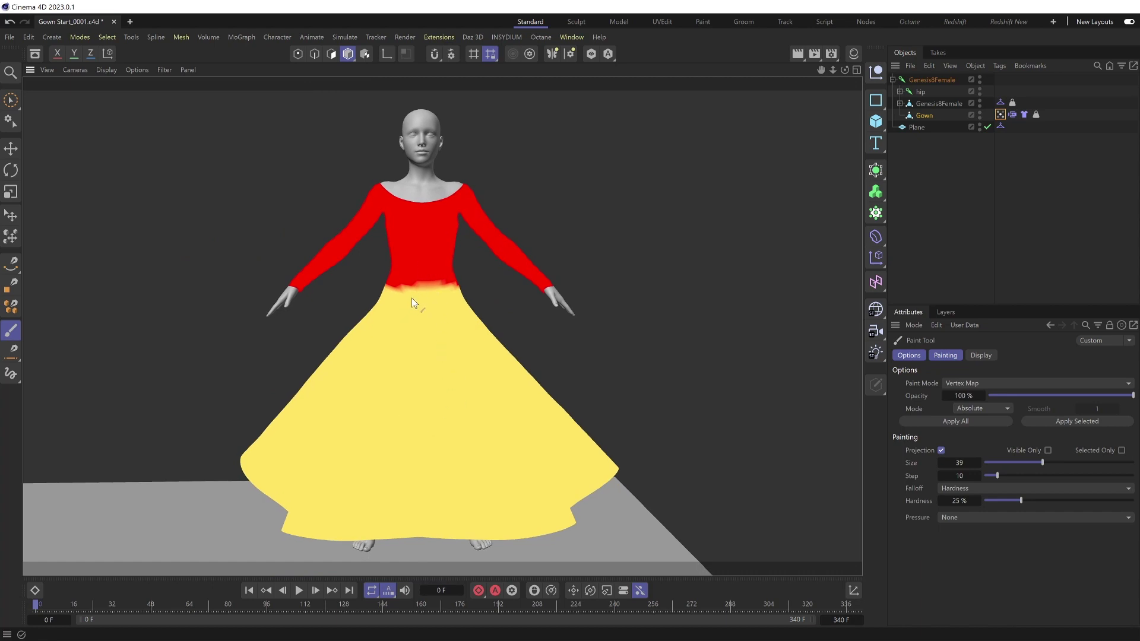
Smooth the entire vertex map with Smooth mode at strength 100 via Apply All.
{"action": "left_click", "coordinate": [971, 410]}
{"action": "left_click", "coordinate": [983, 457]}
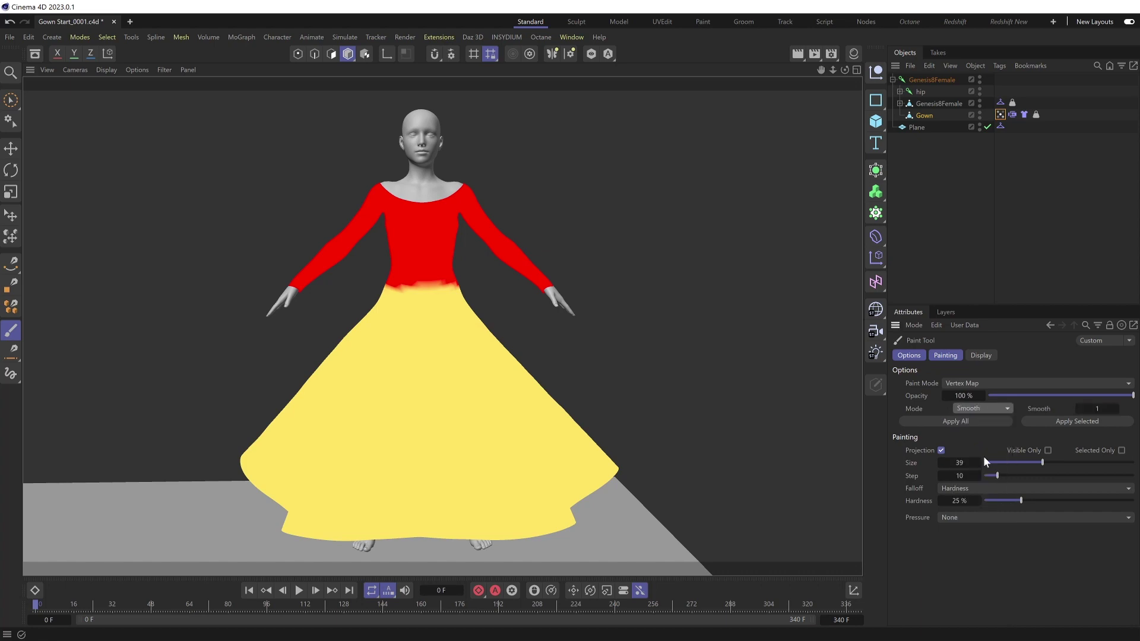
{"action": "left_click", "coordinate": [1102, 409]}
{"action": "type", "text": "100"}
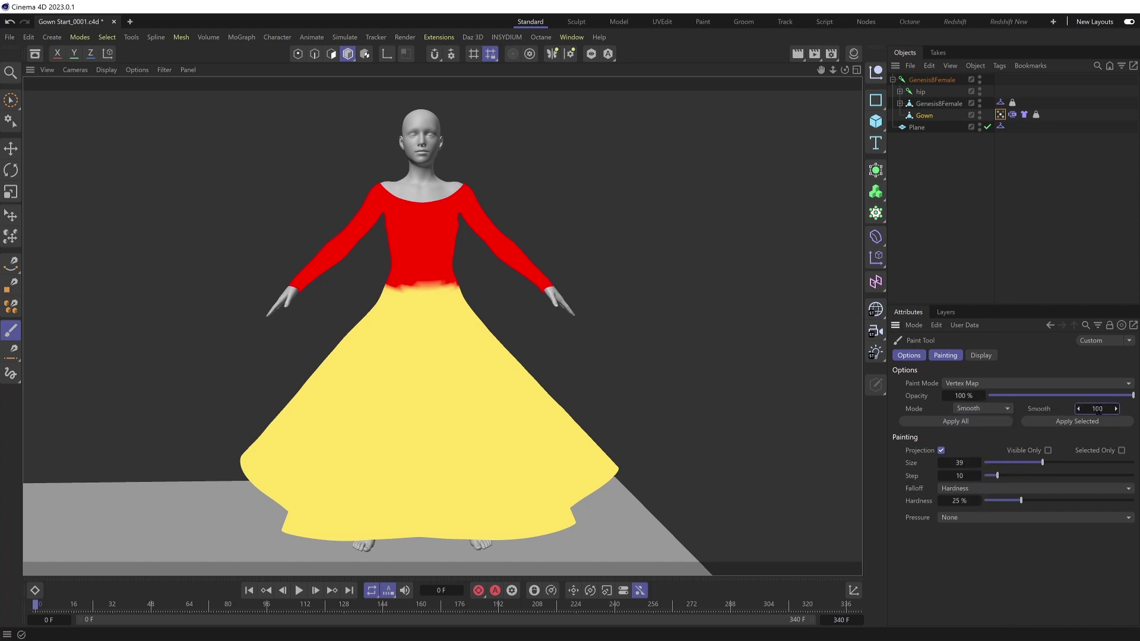
{"action": "left_click", "coordinate": [946, 422]}
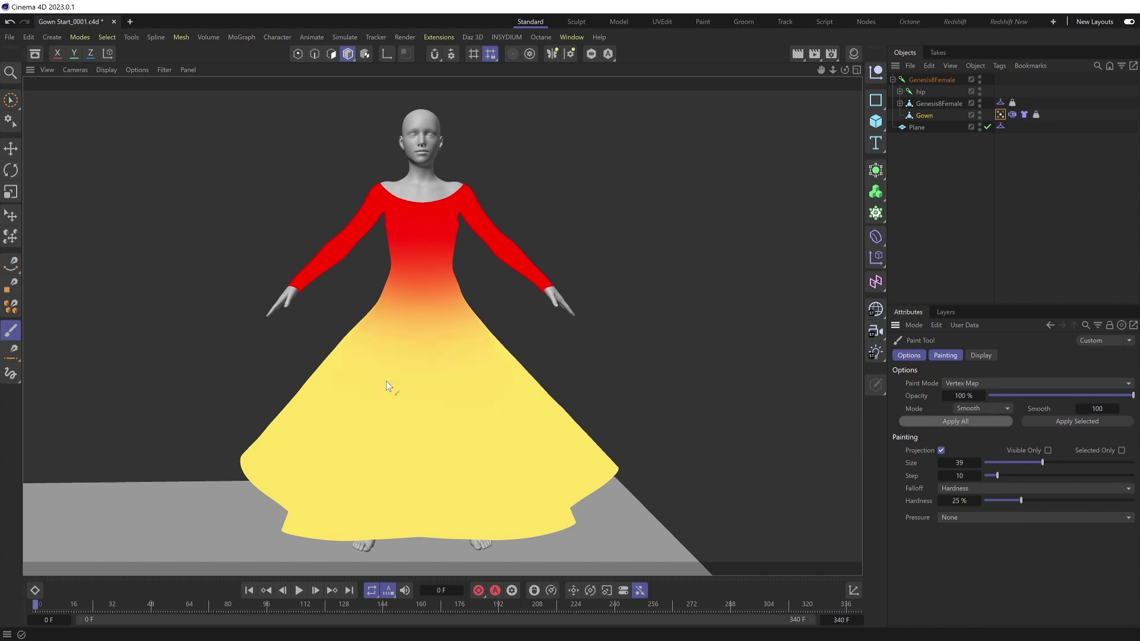
Use the Vertex Map as the Cloth Belt's Influence Map, then test-play the simulation and rewind.
{"action": "left_click", "coordinate": [1012, 114]}
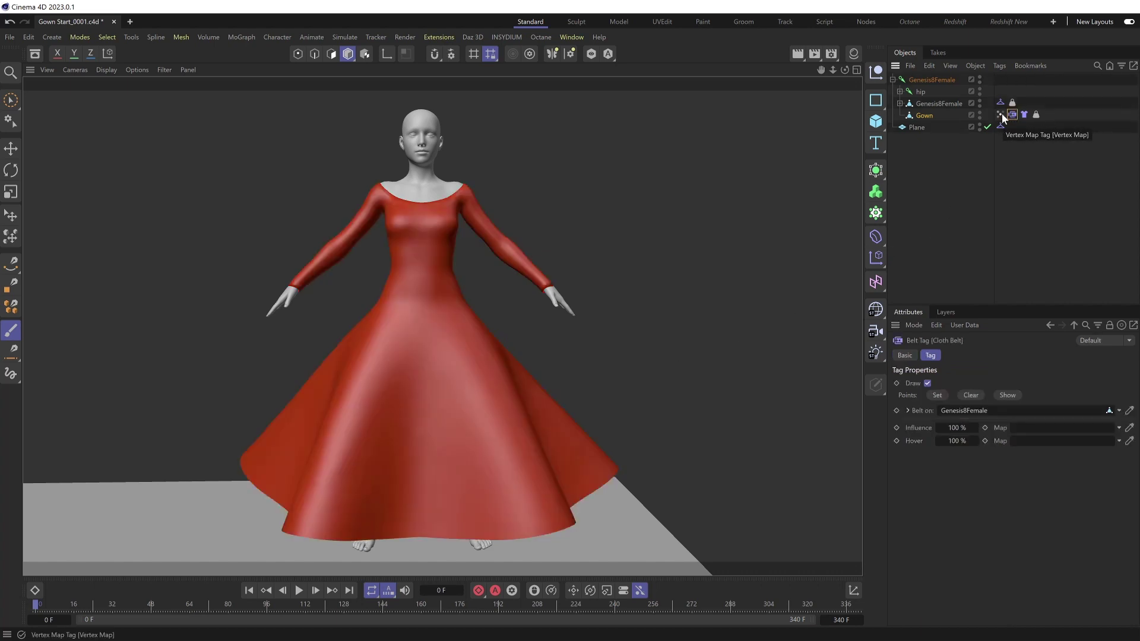
{"action": "left_click_drag", "start_coordinate": [1000, 114], "coordinate": [1040, 433]}
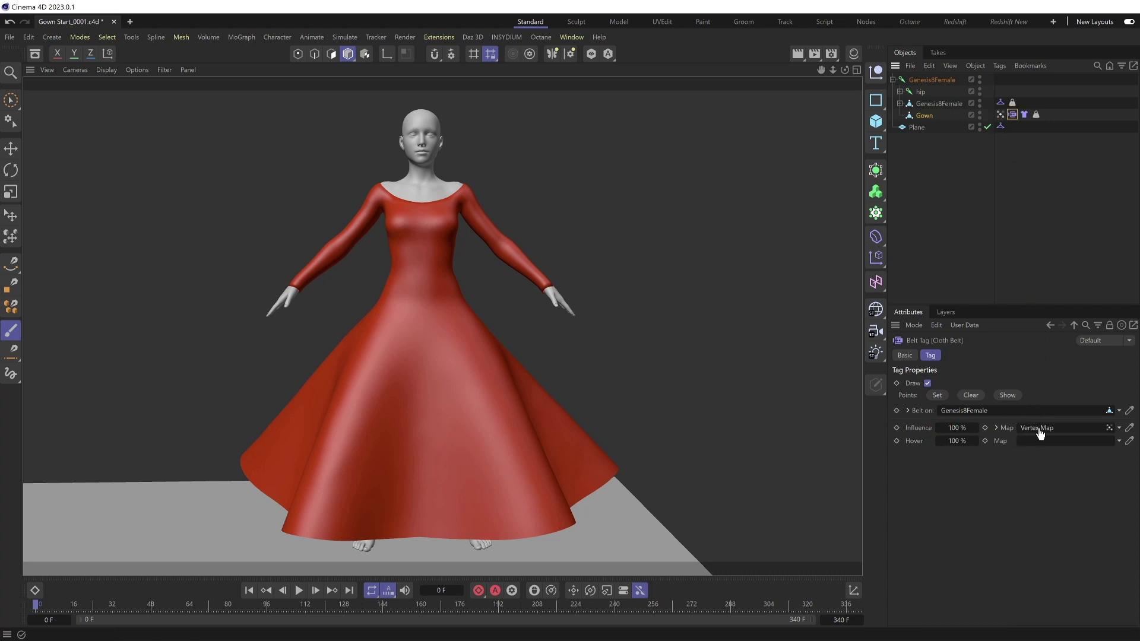
{"action": "left_click", "coordinate": [298, 592]}
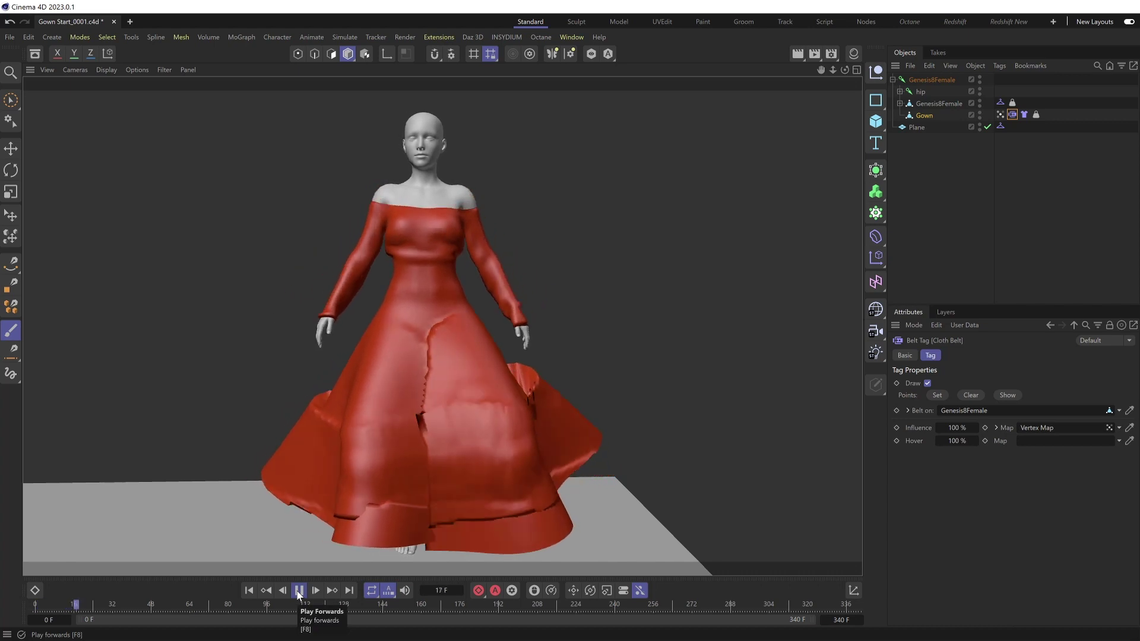
{"action": "left_click", "coordinate": [298, 590]}
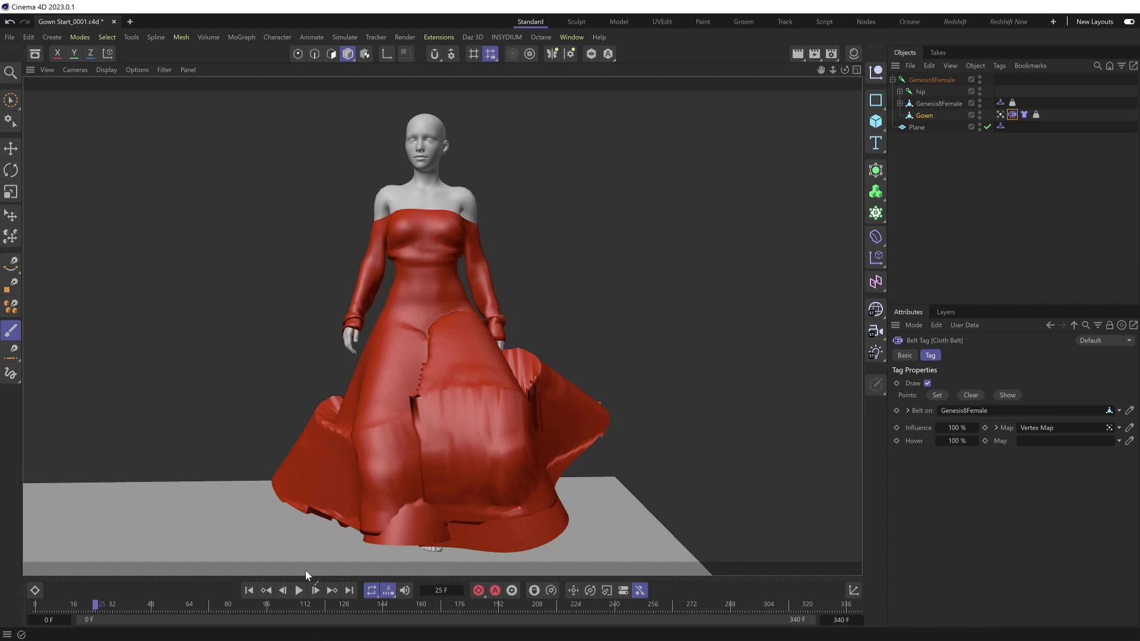
{"action": "left_click", "coordinate": [249, 590]}
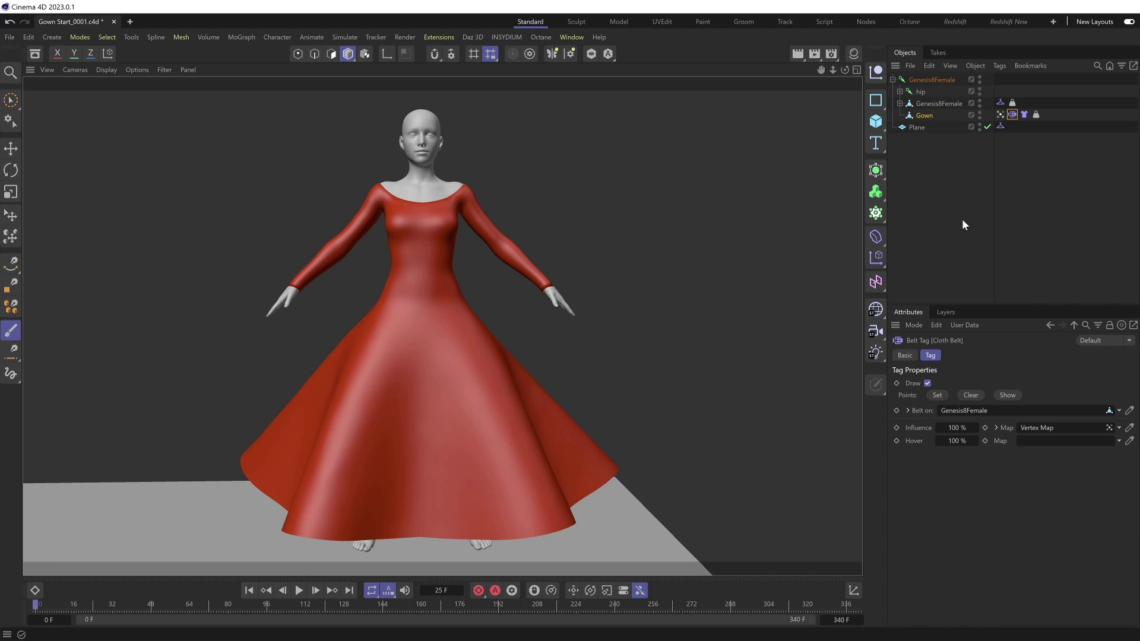
Invert the Gown's Vertex Map weights and deselect it.
{"action": "left_click", "coordinate": [1000, 115]}
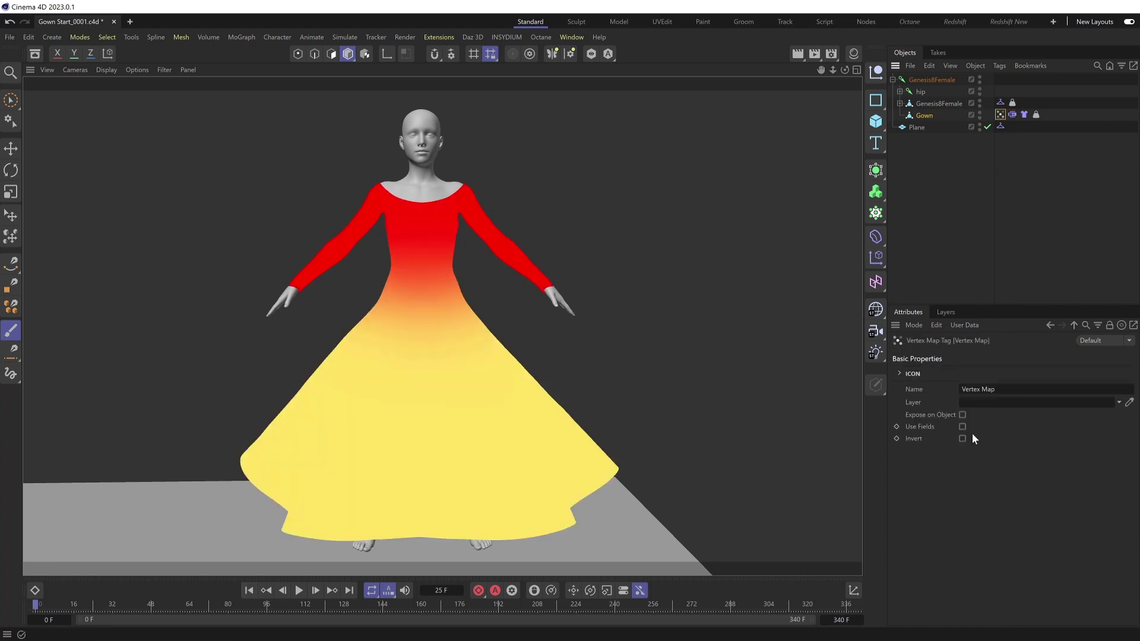
{"action": "left_click", "coordinate": [963, 439]}
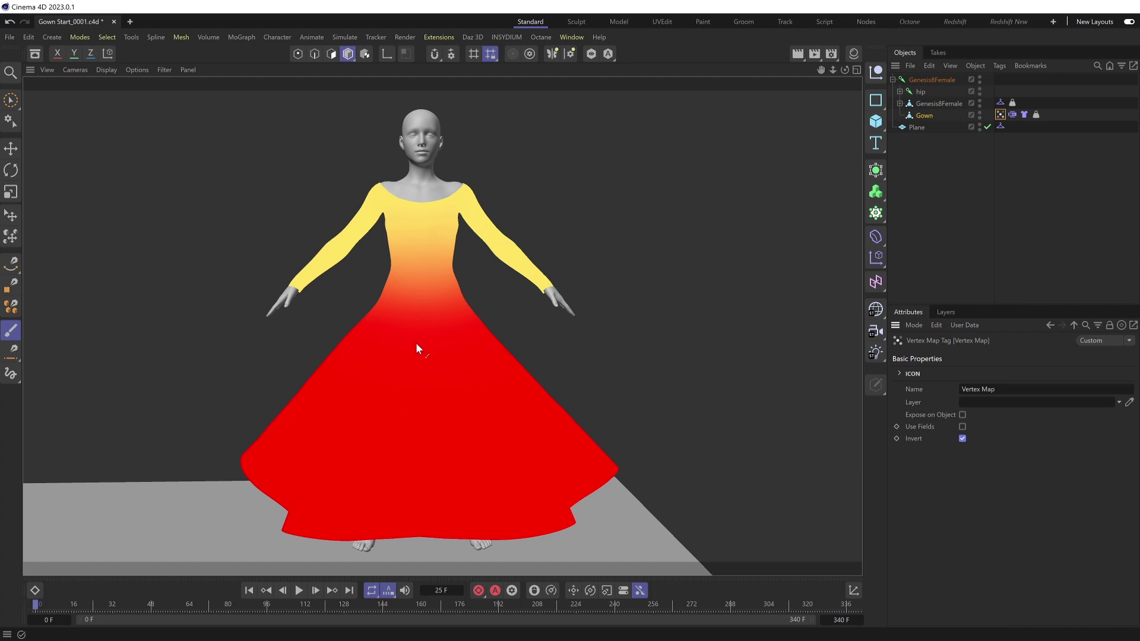
{"action": "left_click", "coordinate": [1050, 215]}
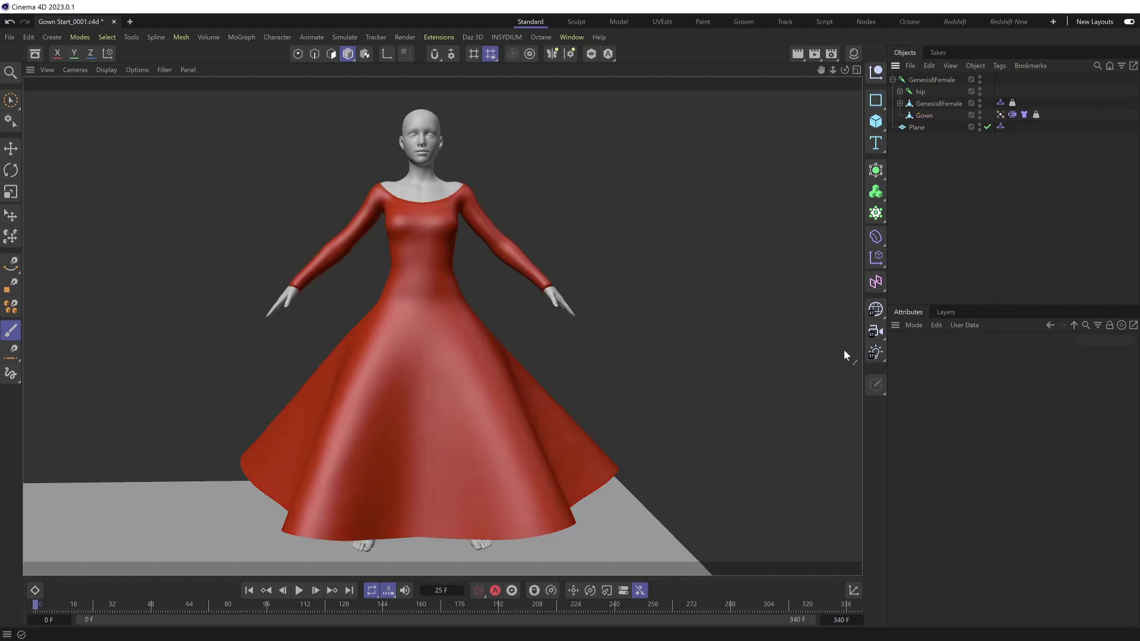
Play the walk, pausing at frame 91, and orbit around the figure to review the gown.
{"action": "left_click", "coordinate": [299, 590]}
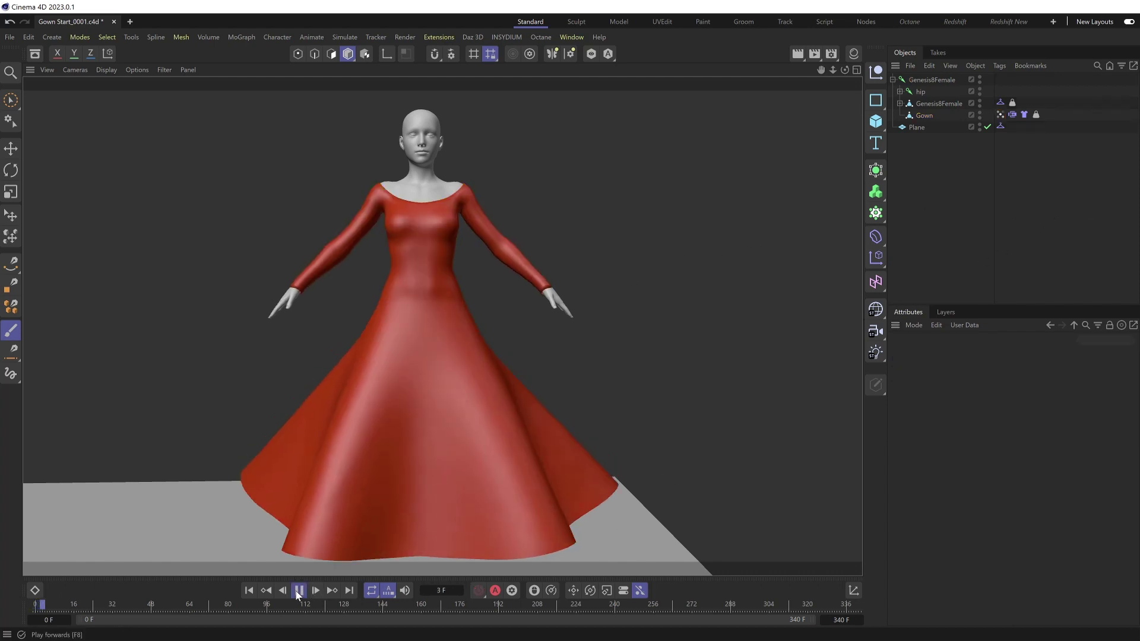
{"action": "left_click_drag", "start_coordinate": [366, 467], "coordinate": [552, 340], "text": "alt"}
{"action": "left_click_drag", "start_coordinate": [480, 380], "coordinate": [406, 421], "text": "alt"}
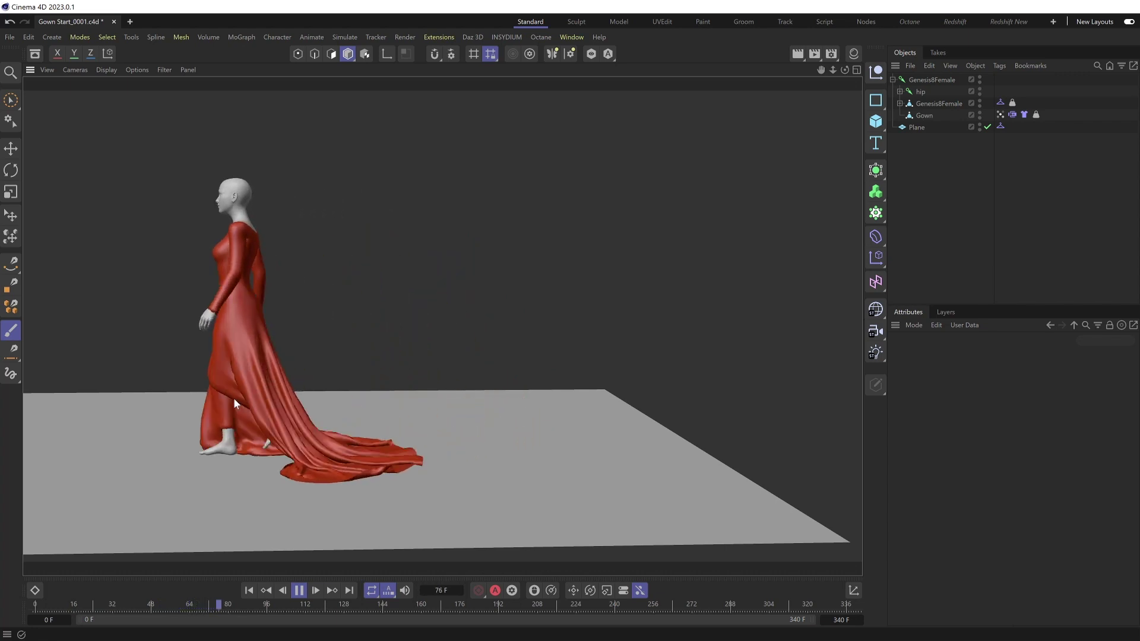
{"action": "left_click", "coordinate": [300, 591]}
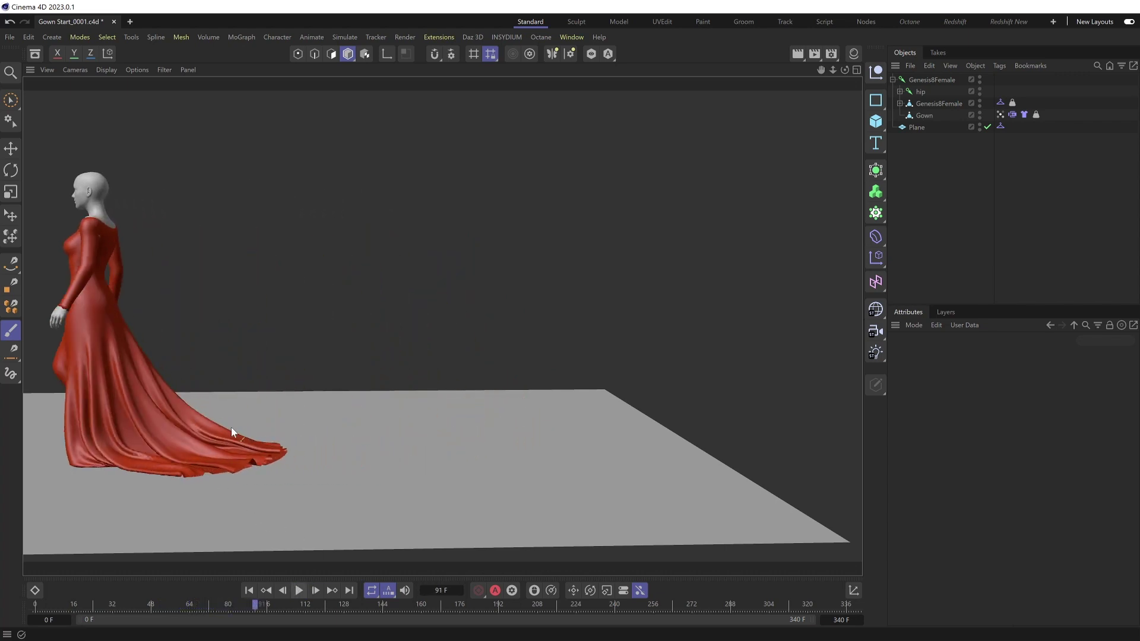
{"action": "left_click_drag", "start_coordinate": [225, 418], "coordinate": [704, 327], "text": "alt"}
{"action": "scroll", "coordinate": [501, 279], "scroll_direction": "up", "scroll_amount": 4}
{"action": "left_click_drag", "start_coordinate": [501, 279], "coordinate": [376, 337], "text": "alt"}
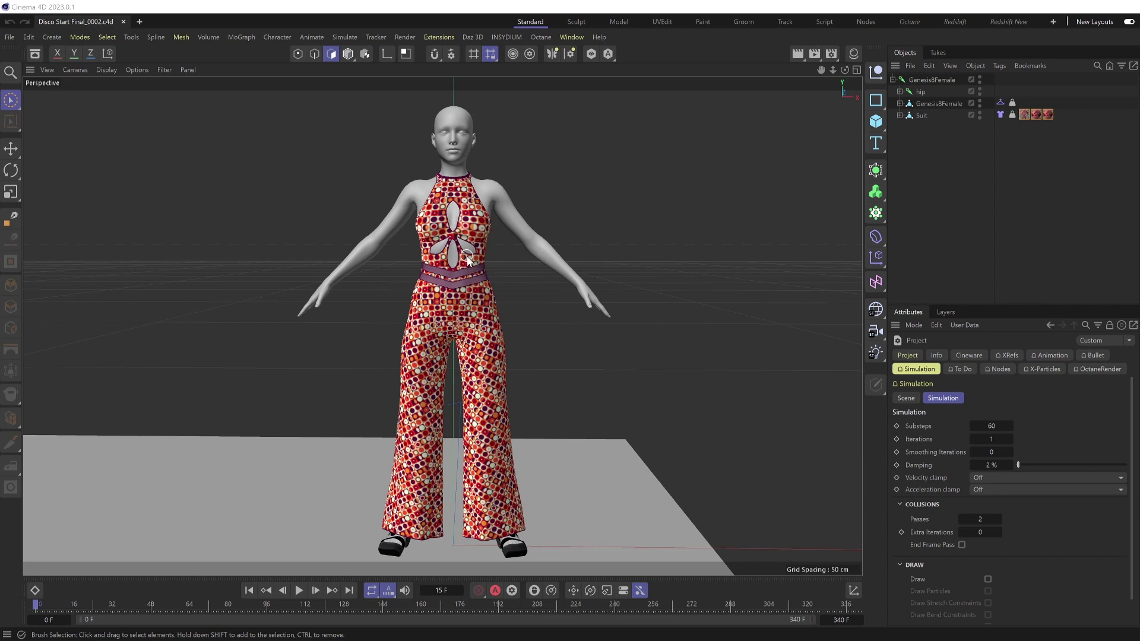
{"action": "left_click", "coordinate": [299, 590]}
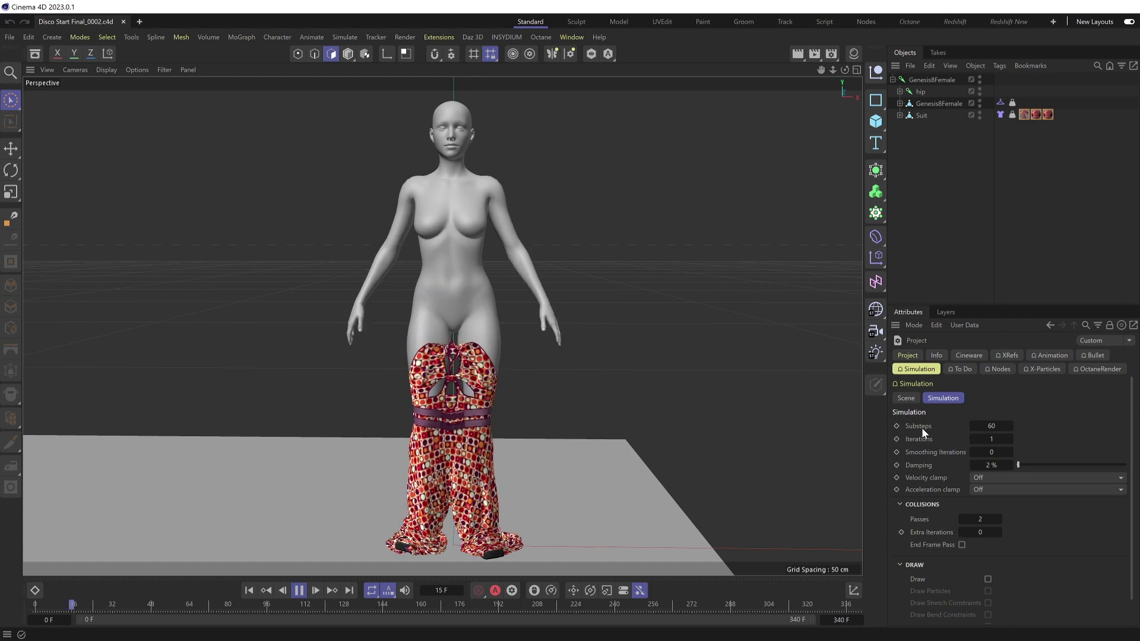
{"action": "left_click", "coordinate": [299, 592]}
{"action": "left_click", "coordinate": [249, 590]}
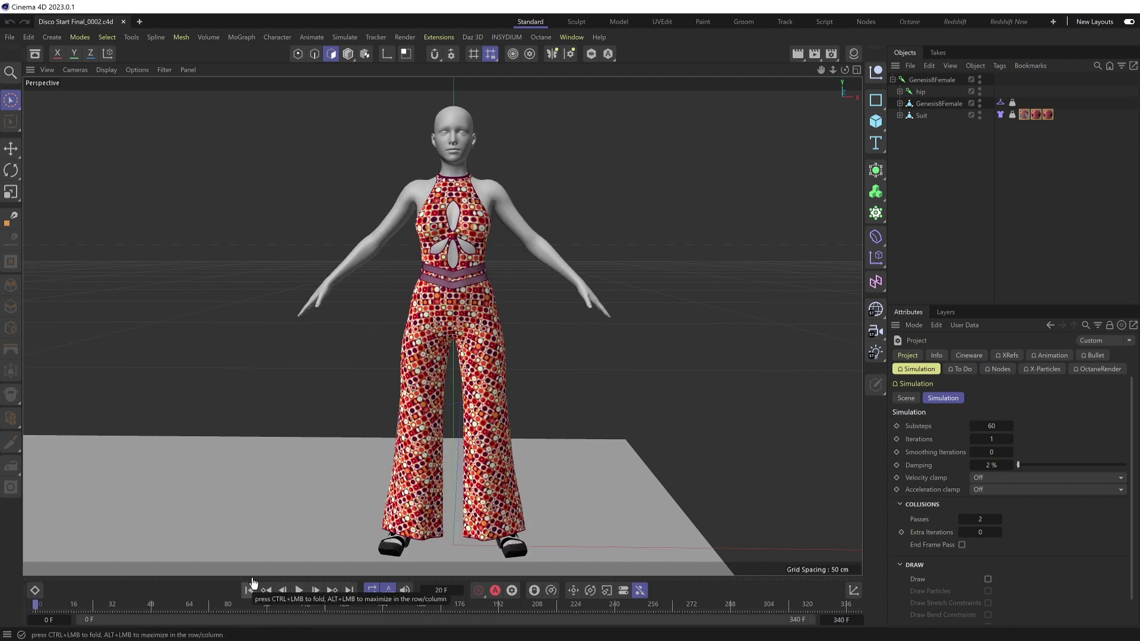
{"action": "left_click", "coordinate": [106, 69]}
{"action": "left_click", "coordinate": [126, 120]}
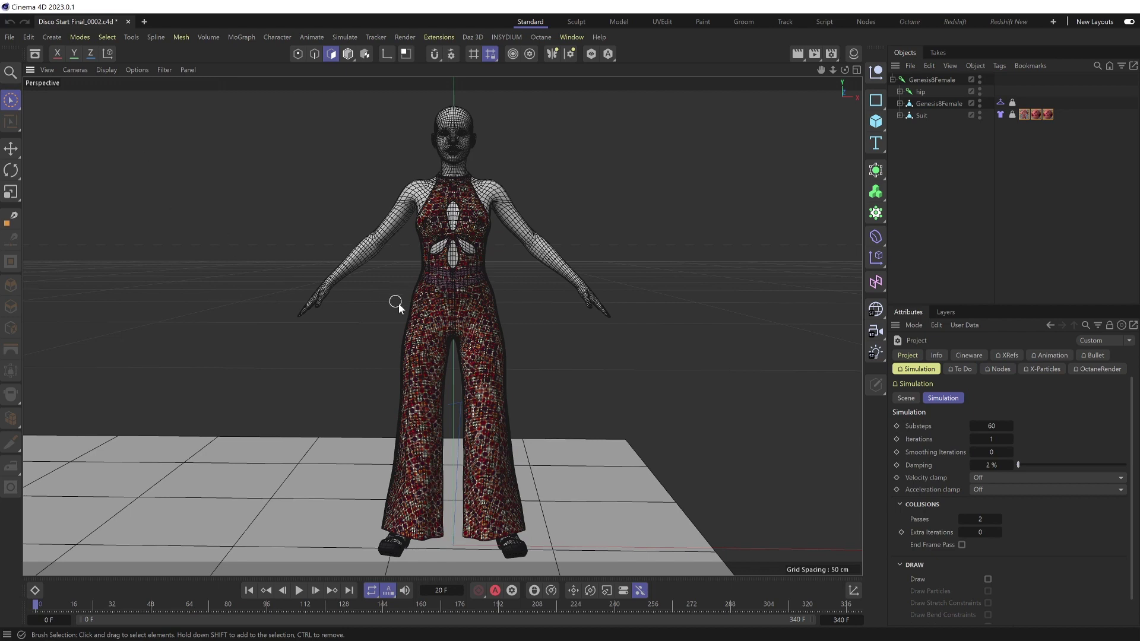
{"action": "scroll", "coordinate": [424, 306], "scroll_direction": "up", "scroll_amount": 5}
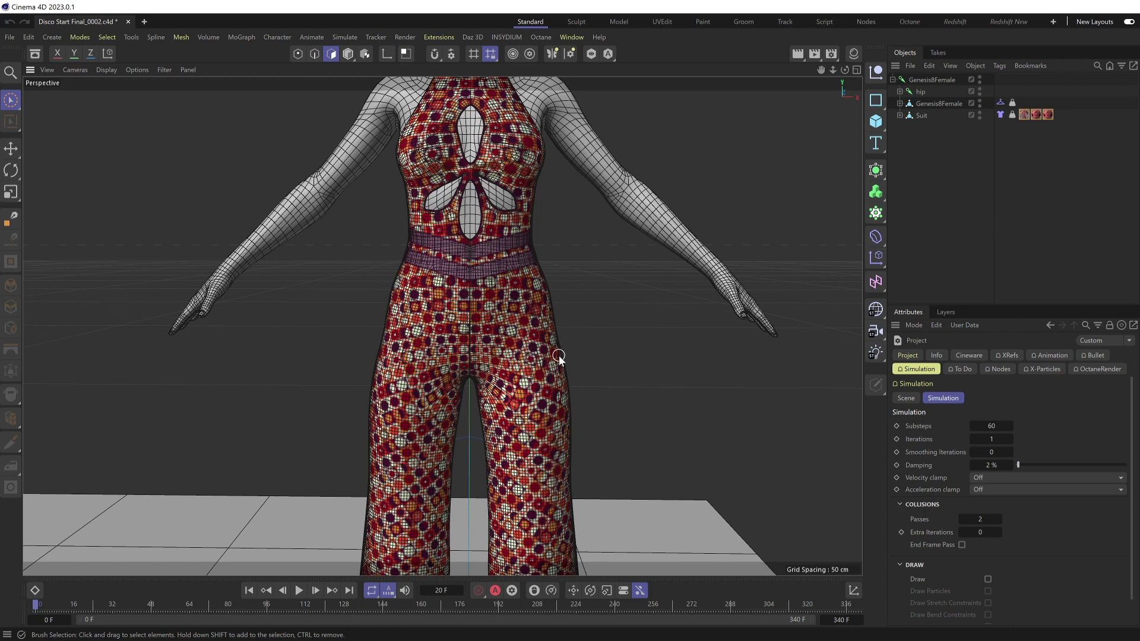
{"action": "scroll", "coordinate": [576, 356], "scroll_direction": "down", "scroll_amount": 4}
{"action": "scroll", "coordinate": [574, 363], "scroll_direction": "down", "scroll_amount": 2}
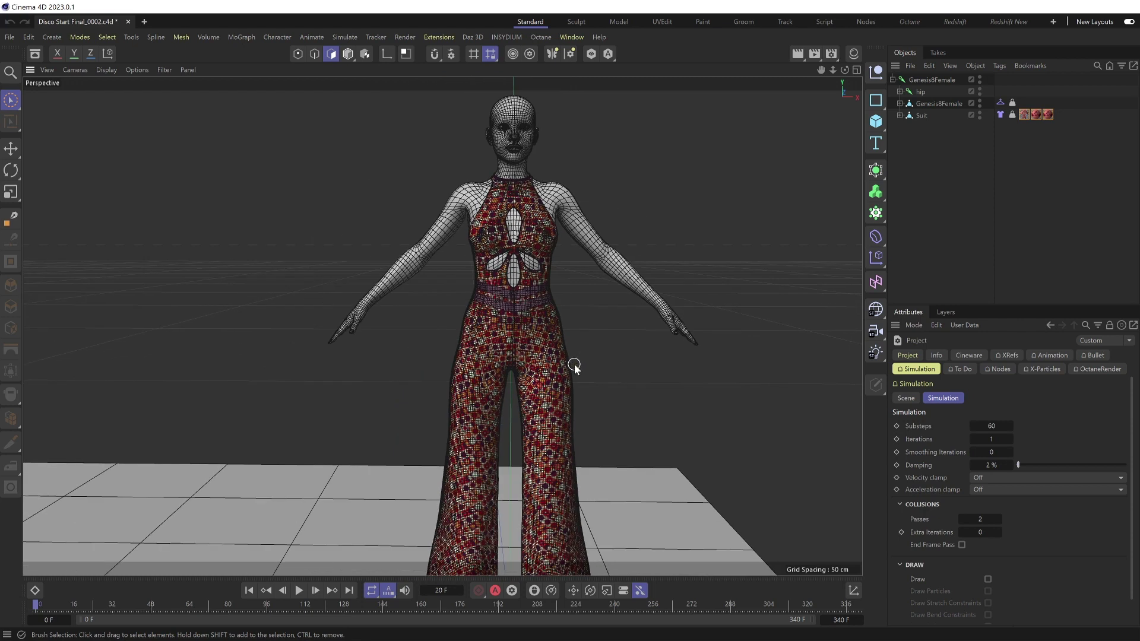
{"action": "scroll", "coordinate": [522, 350], "scroll_direction": "down", "scroll_amount": 1}
{"action": "middle_click_drag", "start_coordinate": [523, 350], "coordinate": [486, 325], "text": "alt"}
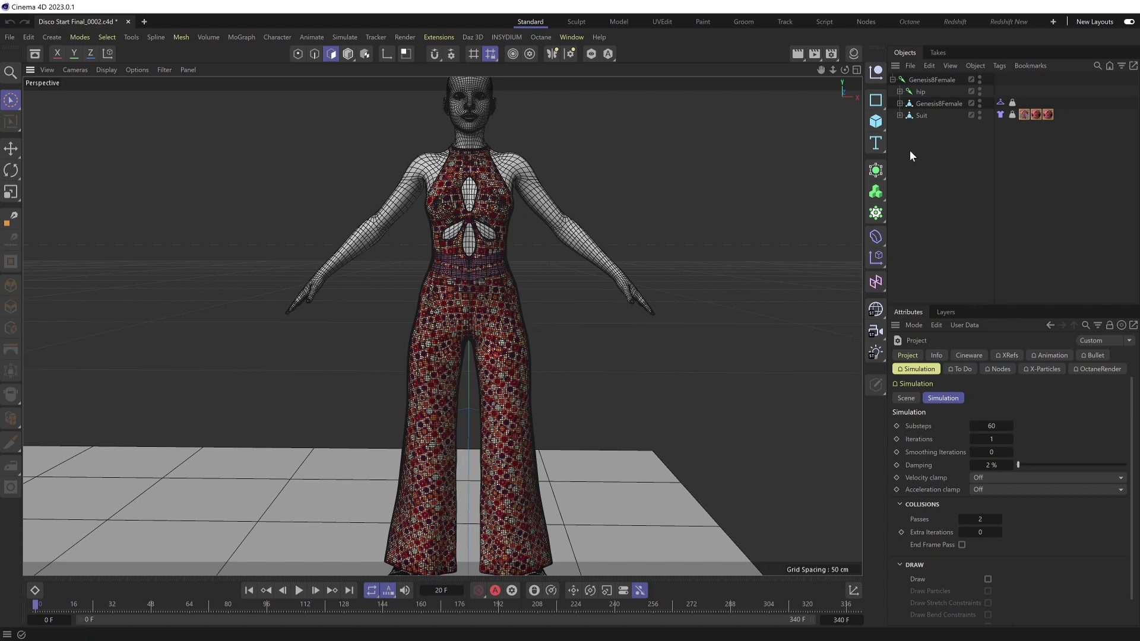
Create a polygon copy of the Suit with Current State to Object.
{"action": "left_click", "coordinate": [922, 116]}
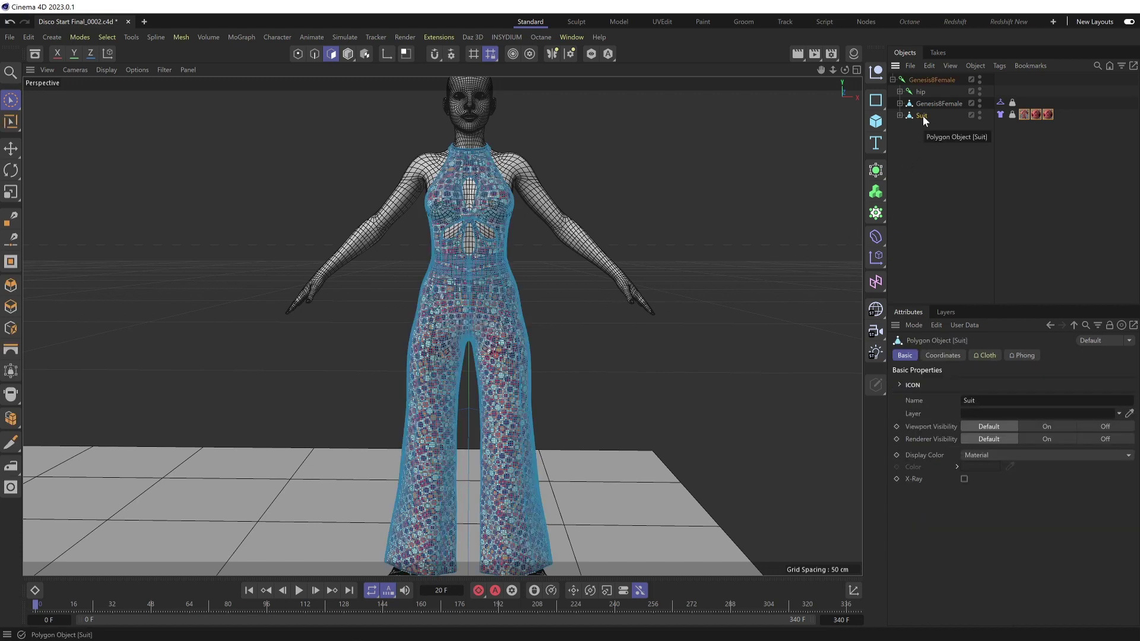
{"action": "key", "text": "shift+c"}
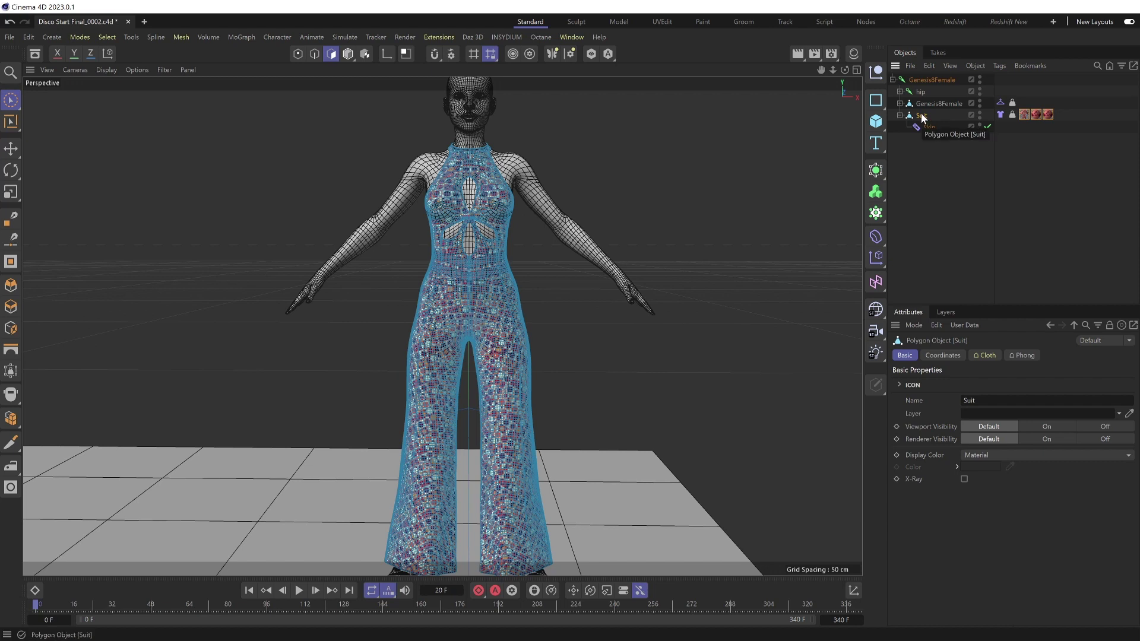
{"action": "right_click", "coordinate": [922, 116]}
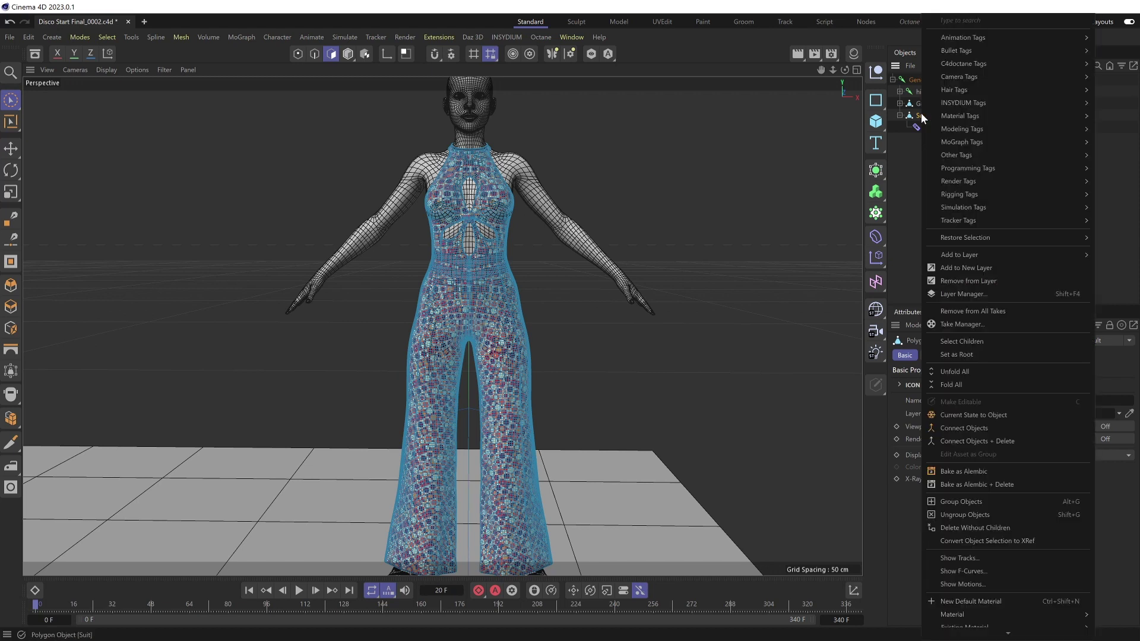
{"action": "left_click", "coordinate": [973, 415]}
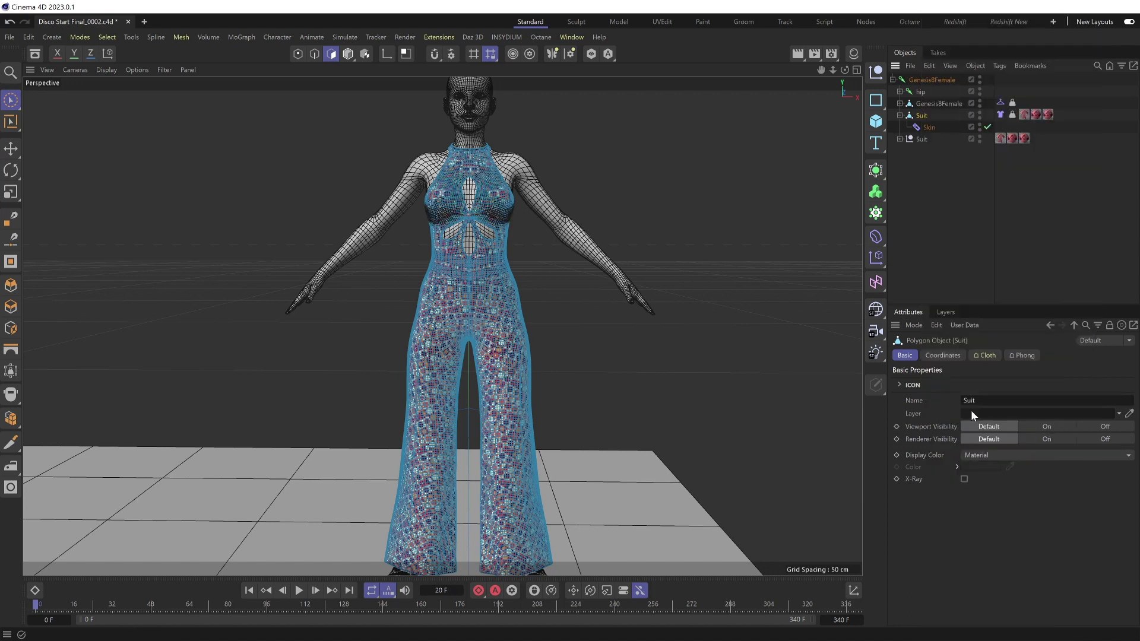
Move the new Suit mesh to the root and delete the original Suit, Skin and group.
{"action": "left_click", "coordinate": [899, 139]}
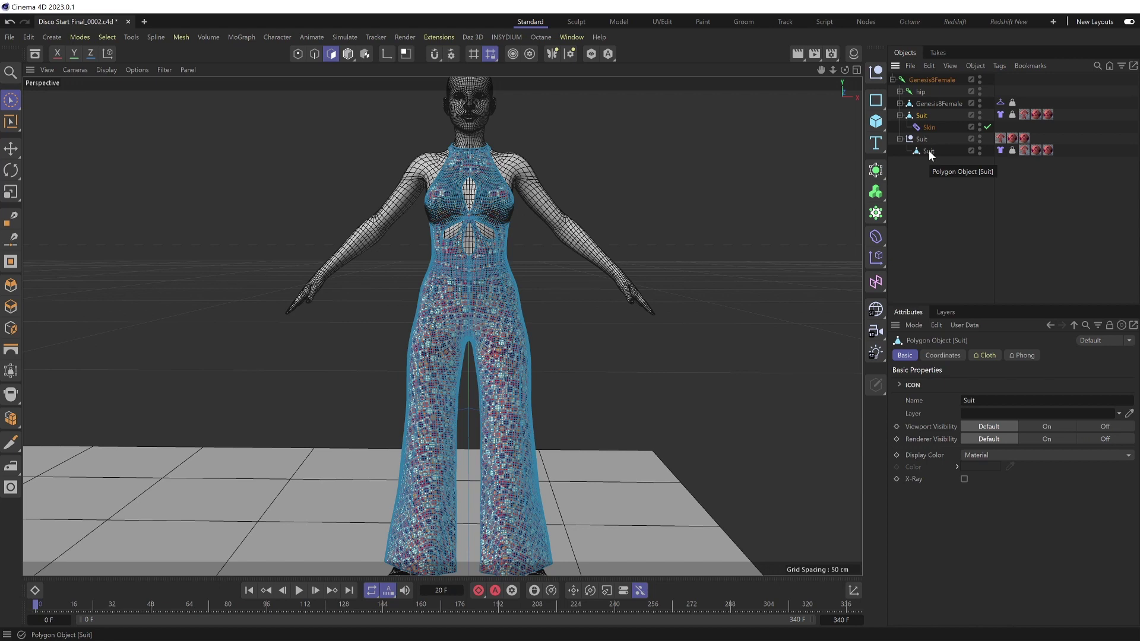
{"action": "left_click_drag", "start_coordinate": [930, 155], "coordinate": [922, 178]}
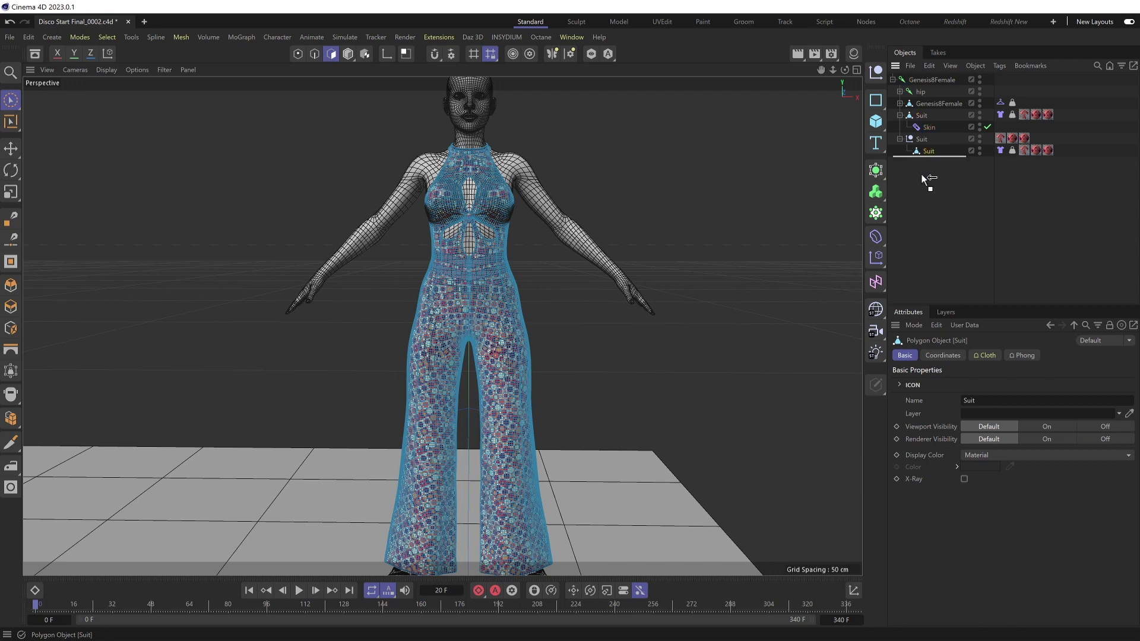
{"action": "left_click", "coordinate": [921, 139], "text": "shift"}
{"action": "key", "text": "Delete"}
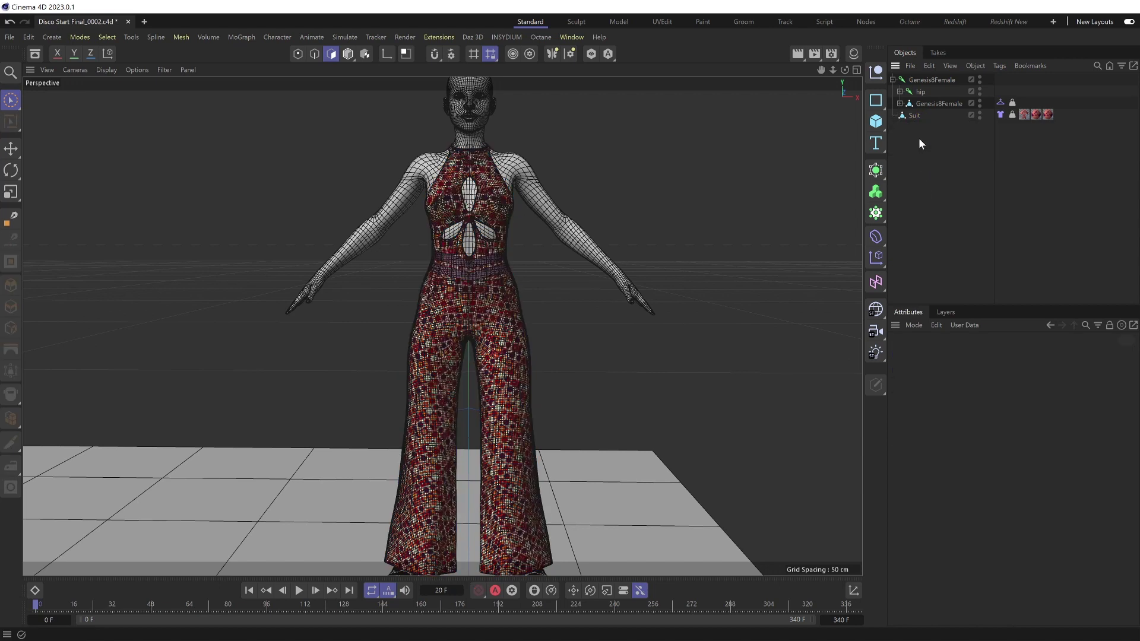
Test-run the Suit's cloth simulation briefly, rewind to the start, and reselect Suit.
{"action": "left_click", "coordinate": [1000, 115]}
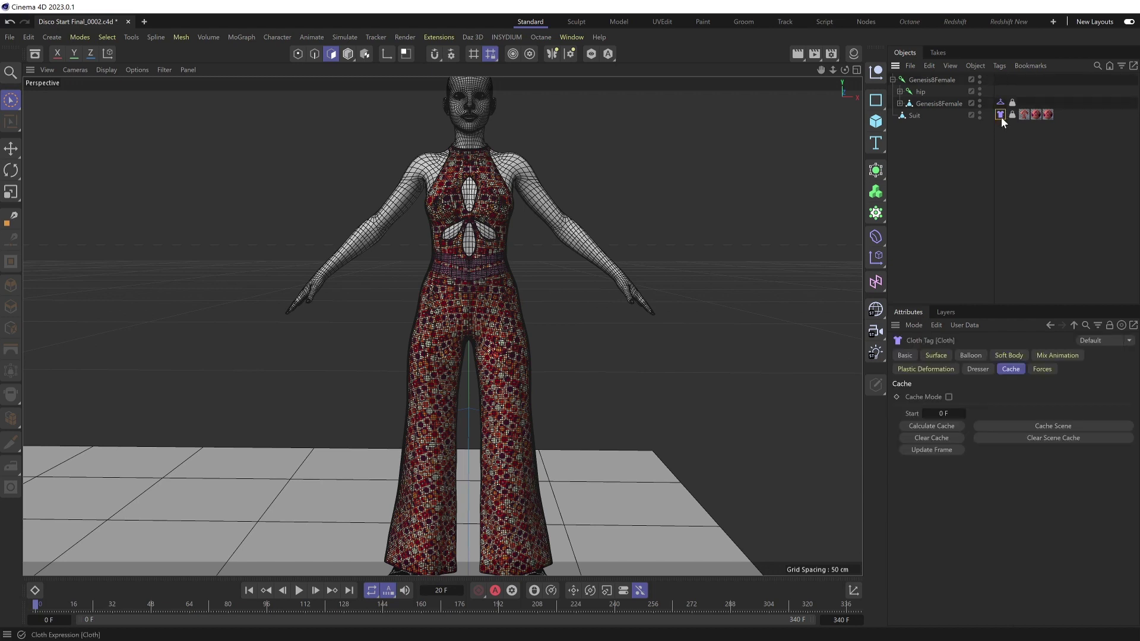
{"action": "left_click", "coordinate": [299, 591]}
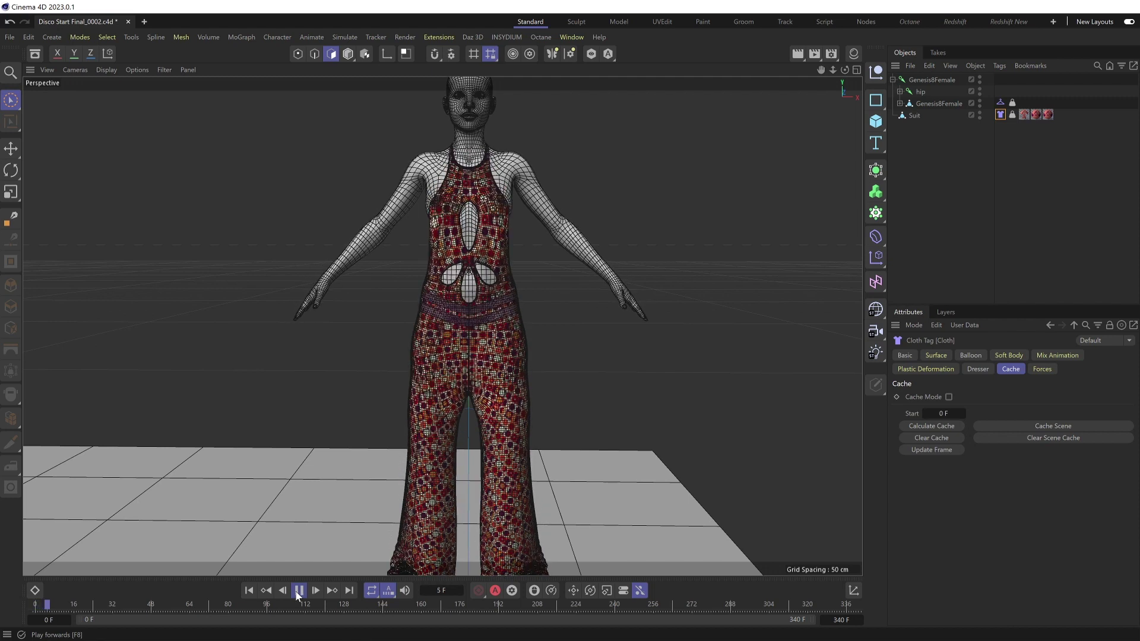
{"action": "left_click", "coordinate": [298, 590]}
{"action": "left_click", "coordinate": [248, 590]}
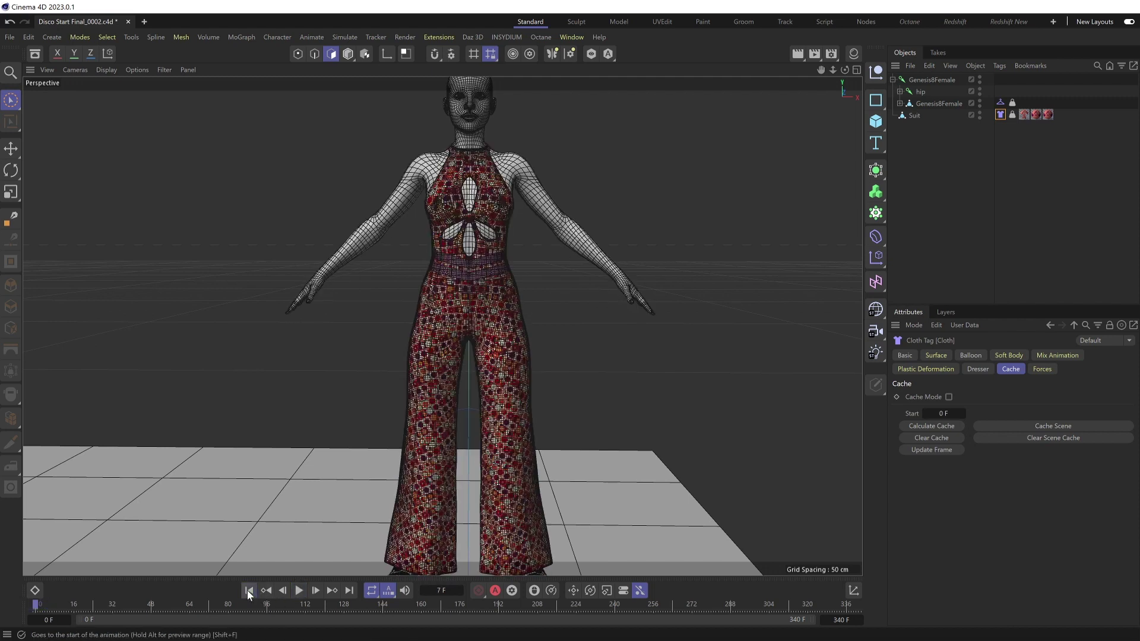
{"action": "left_click", "coordinate": [916, 116]}
Wrap the Suit in a Remesh generator from the Commander and set Mesh Density to 50 %.
{"action": "key", "text": "shift+c"}
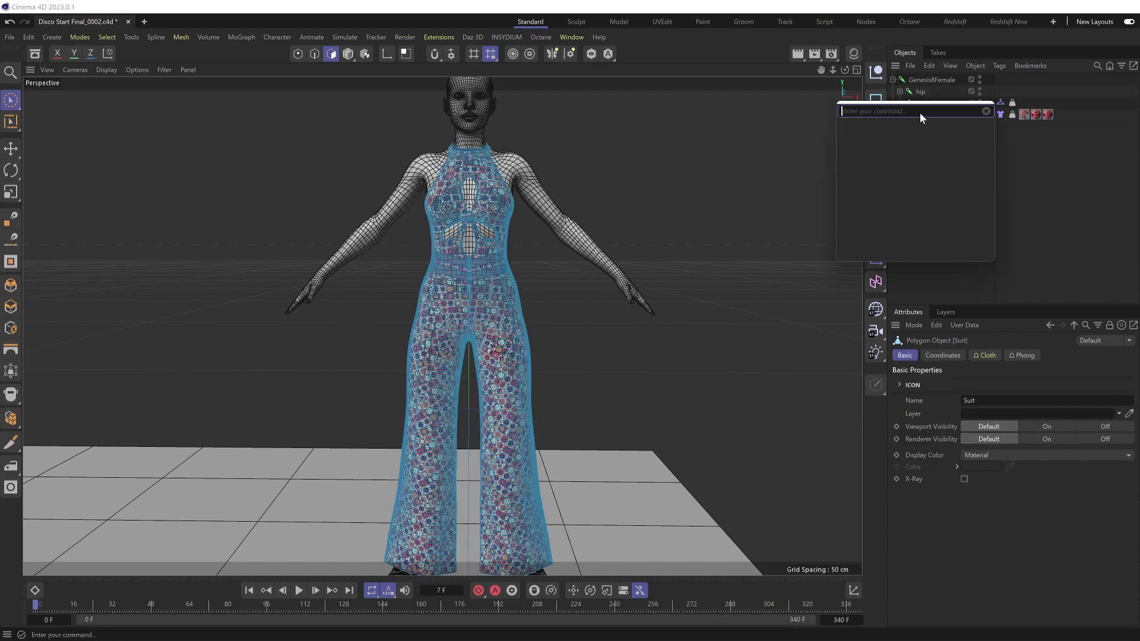
{"action": "type", "text": "remesh"}
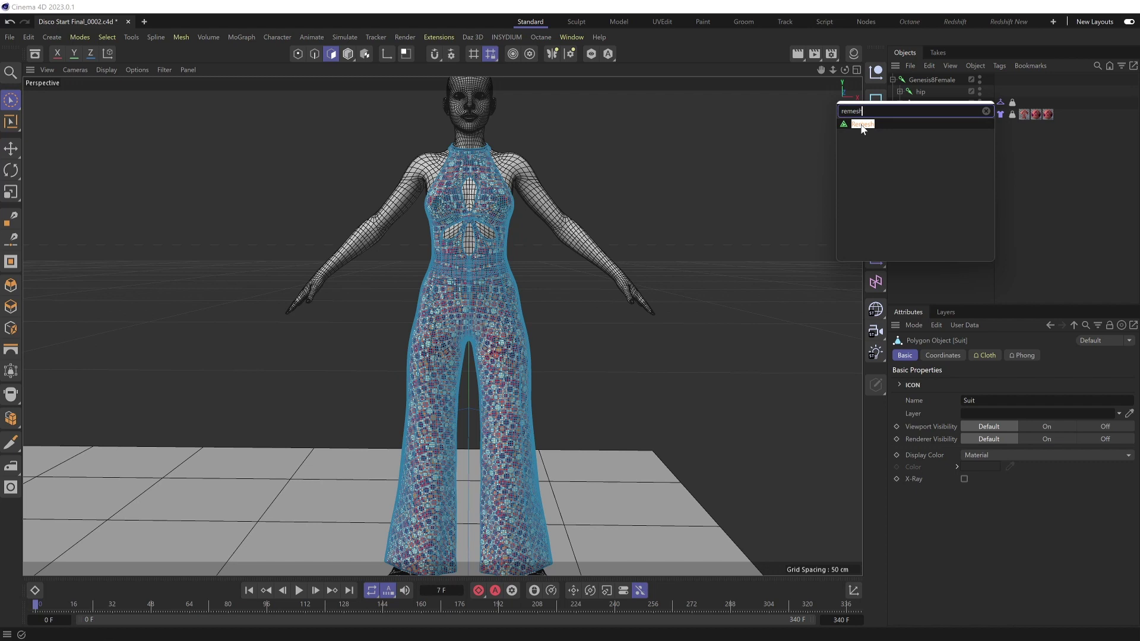
{"action": "left_click", "coordinate": [861, 125]}
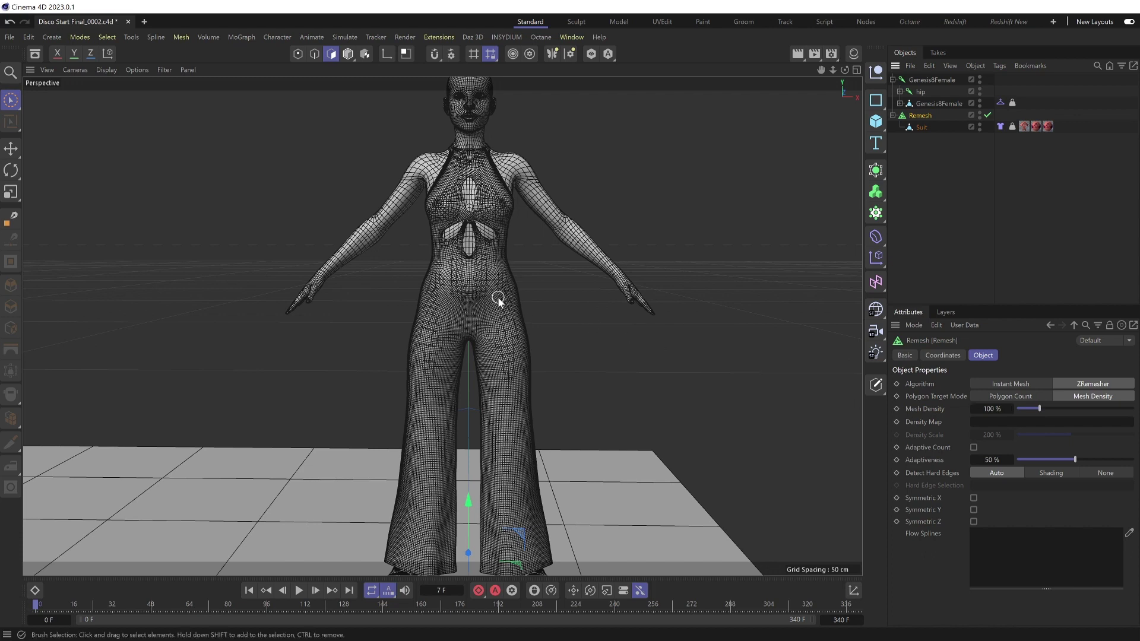
{"action": "left_click", "coordinate": [990, 409]}
{"action": "type", "text": "50"}
{"action": "key", "text": "Return"}
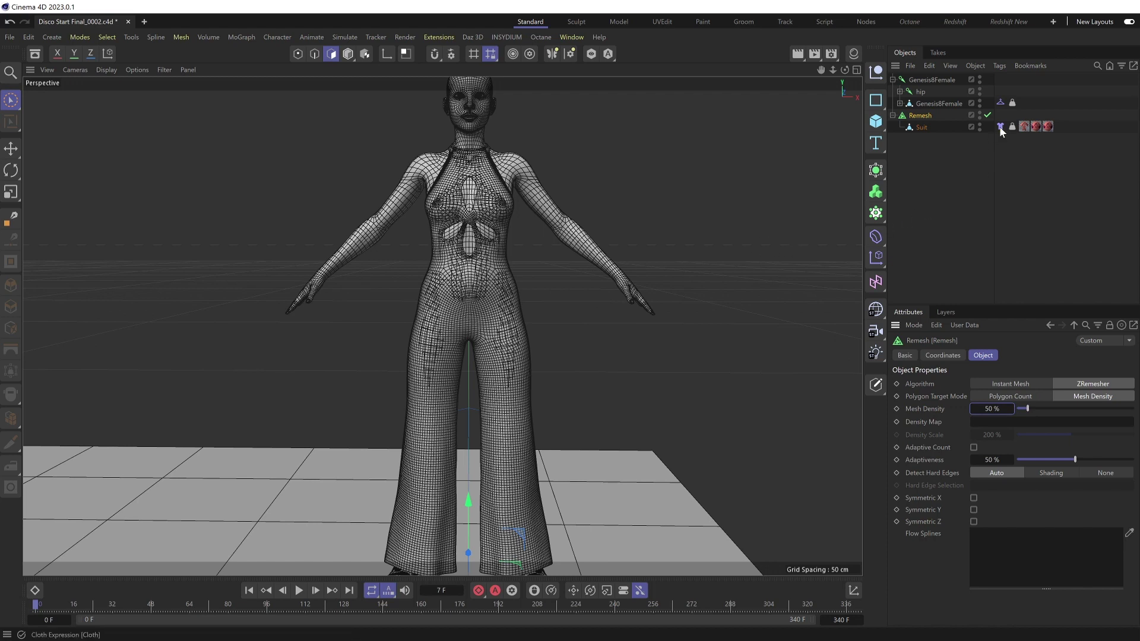
Move the Cloth tag from Suit onto Remesh, test-play the simulation, then rewind to the start.
{"action": "left_click_drag", "start_coordinate": [1000, 127], "coordinate": [1003, 115]}
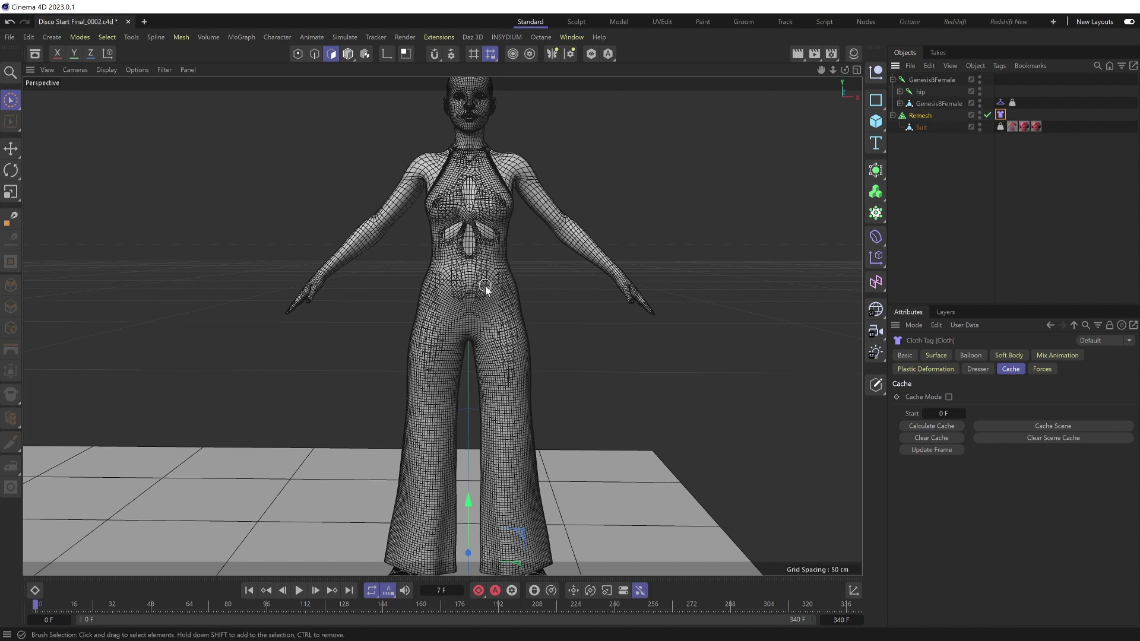
{"action": "left_click", "coordinate": [299, 591]}
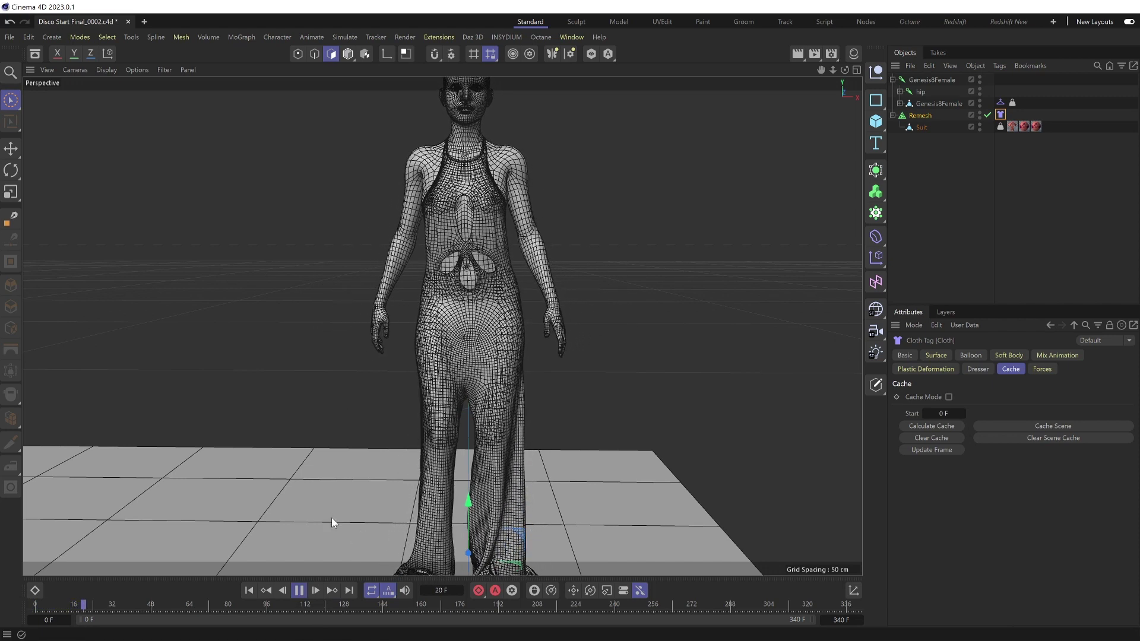
{"action": "left_click", "coordinate": [299, 590]}
{"action": "left_click", "coordinate": [249, 590]}
Lower the Remesh Mesh Density to 10 % and play the walk to watch the coarser cloth.
{"action": "left_click", "coordinate": [920, 116]}
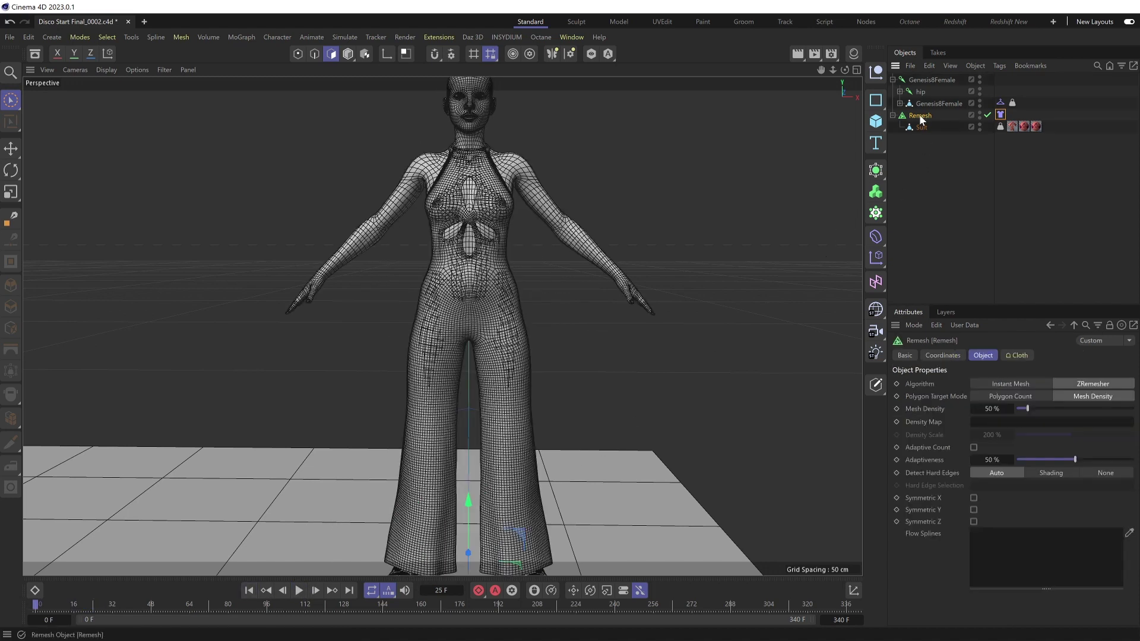
{"action": "left_click", "coordinate": [987, 409]}
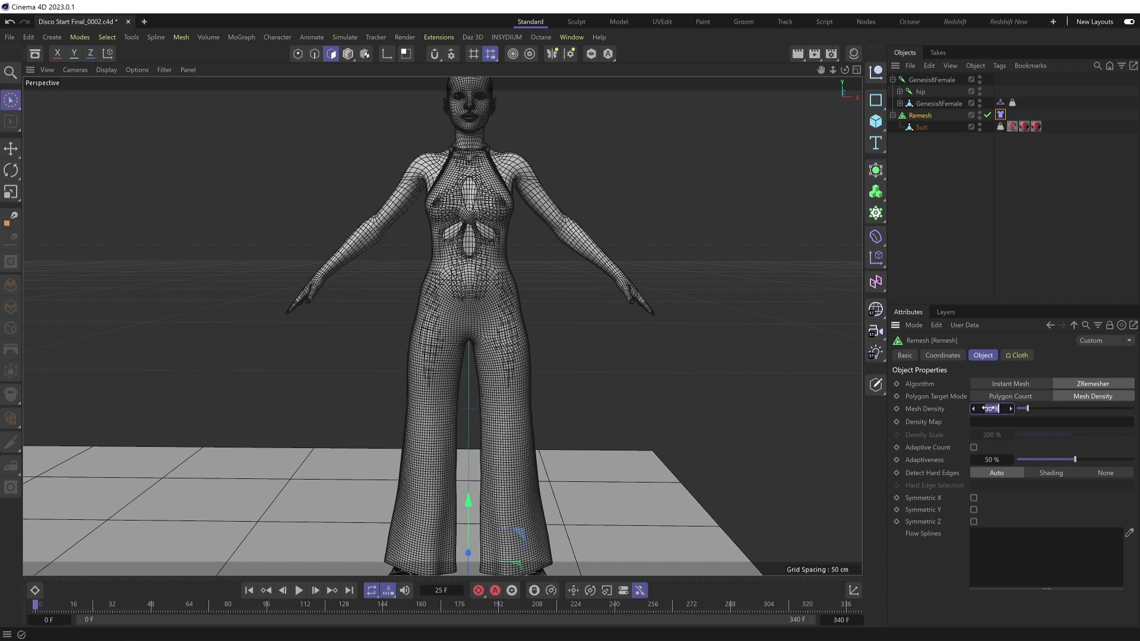
{"action": "key", "text": "BackSpace"}
{"action": "type", "text": "10"}
{"action": "key", "text": "Return"}
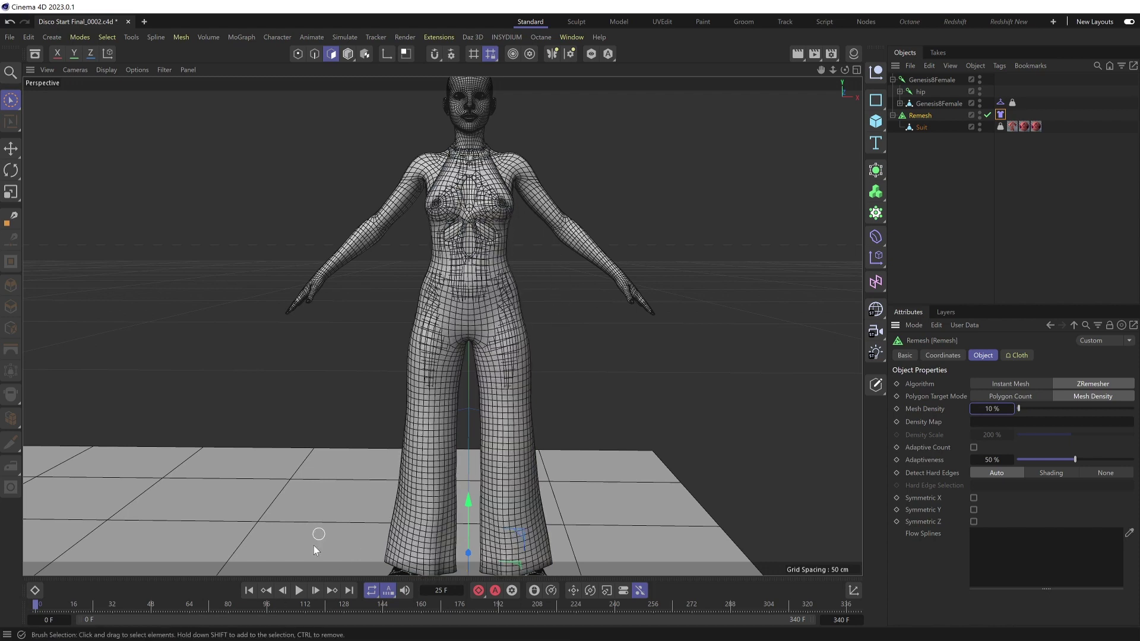
{"action": "left_click", "coordinate": [300, 591]}
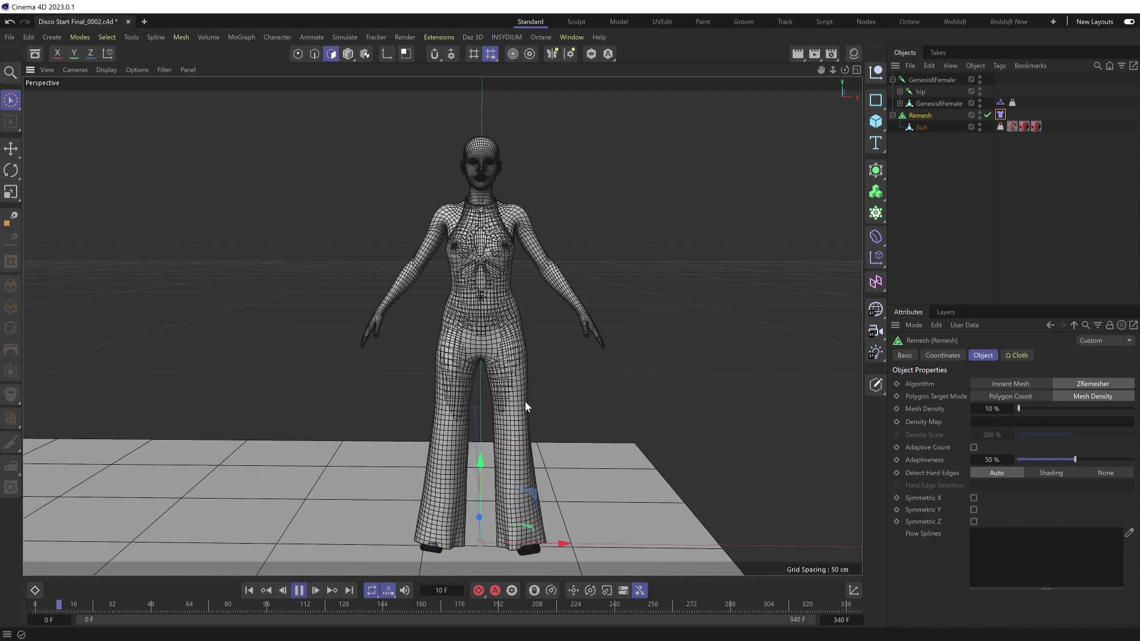
{"action": "left_click_drag", "start_coordinate": [571, 444], "coordinate": [725, 355], "text": "alt"}
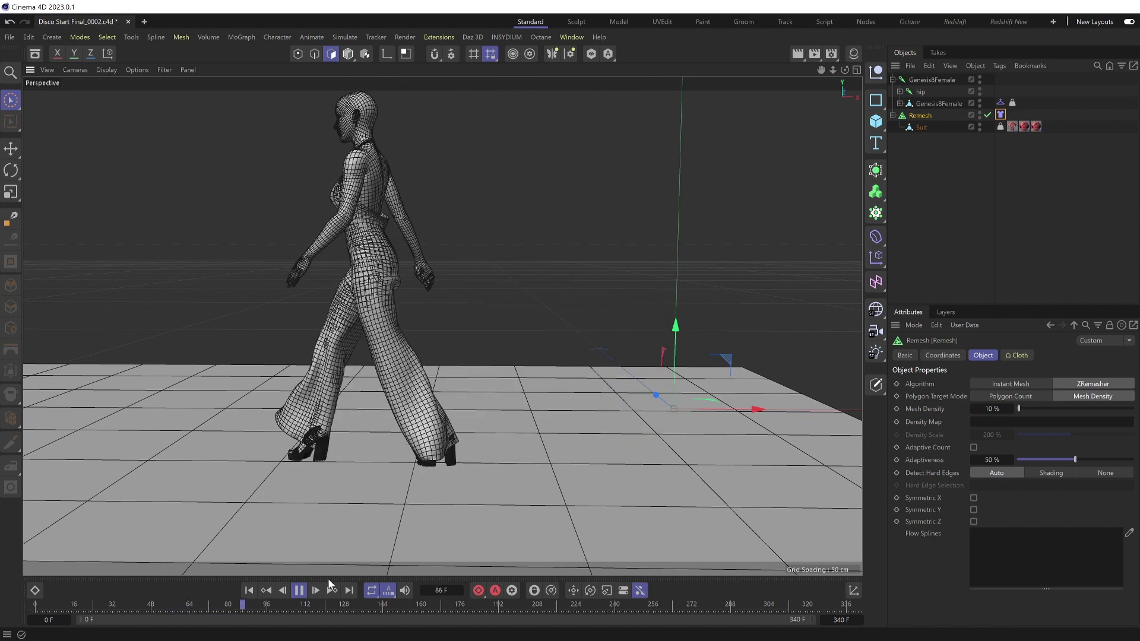
Calculate the cache on Remesh's Cloth tag, then play and scrub the cached walk and rewind.
{"action": "left_click", "coordinate": [298, 590]}
{"action": "left_click", "coordinate": [1001, 115]}
{"action": "left_click", "coordinate": [1037, 426]}
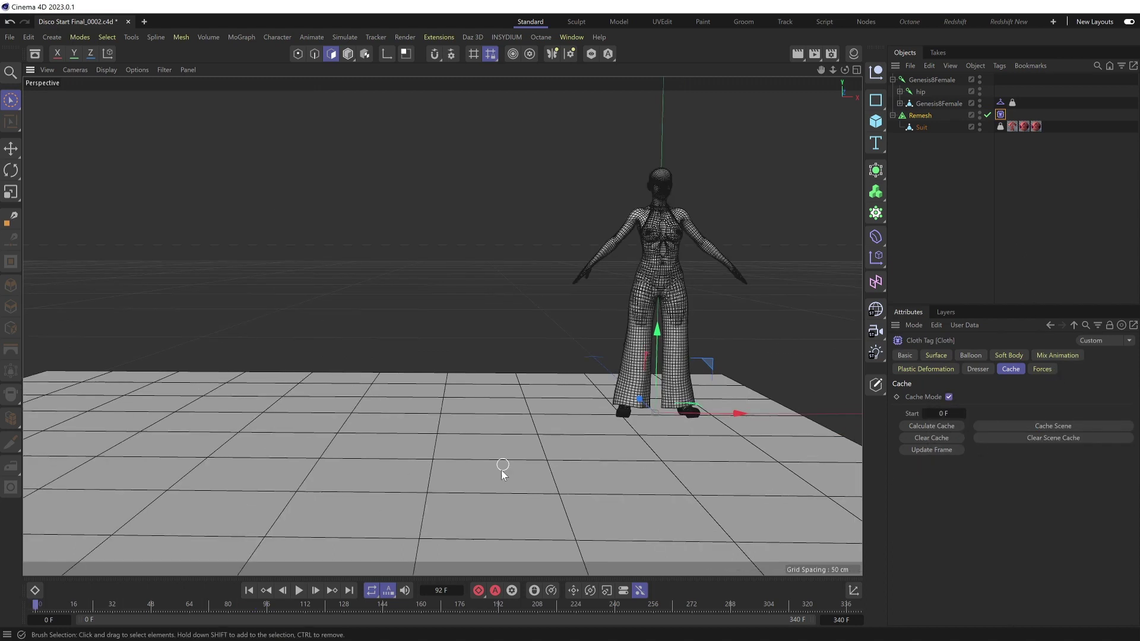
{"action": "left_click", "coordinate": [299, 591]}
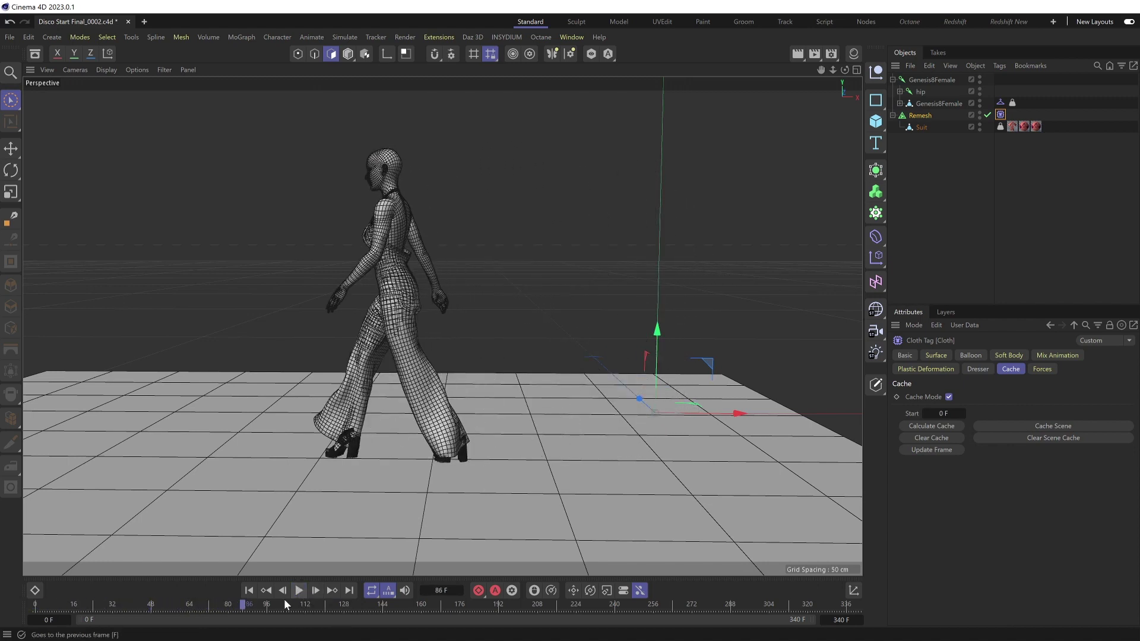
{"action": "left_click_drag", "start_coordinate": [267, 604], "coordinate": [526, 615]}
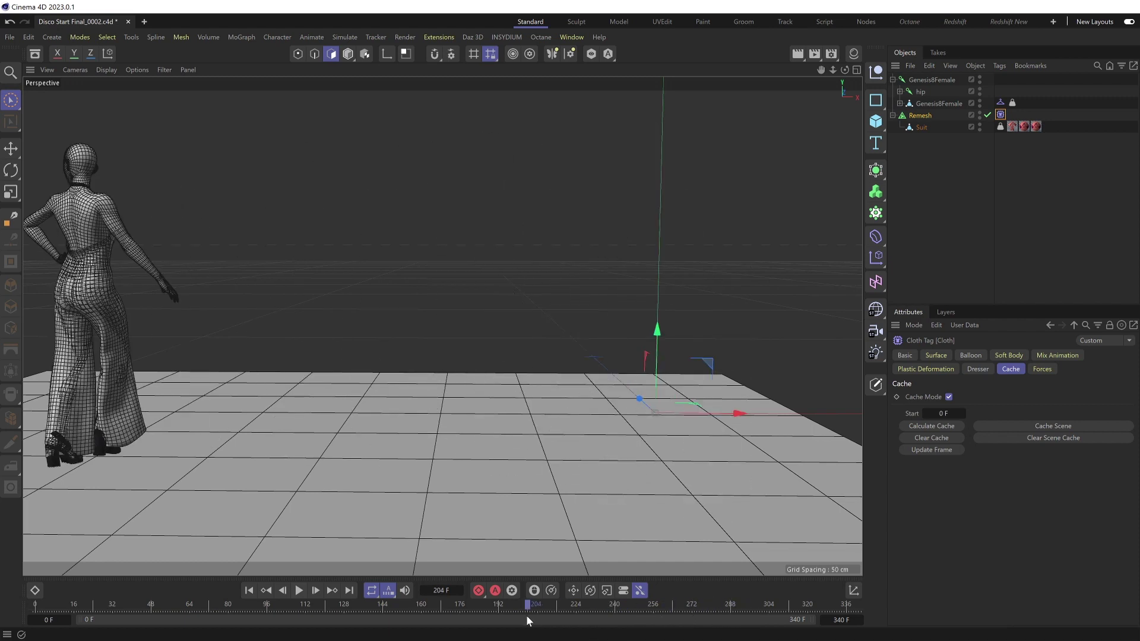
{"action": "left_click", "coordinate": [248, 590]}
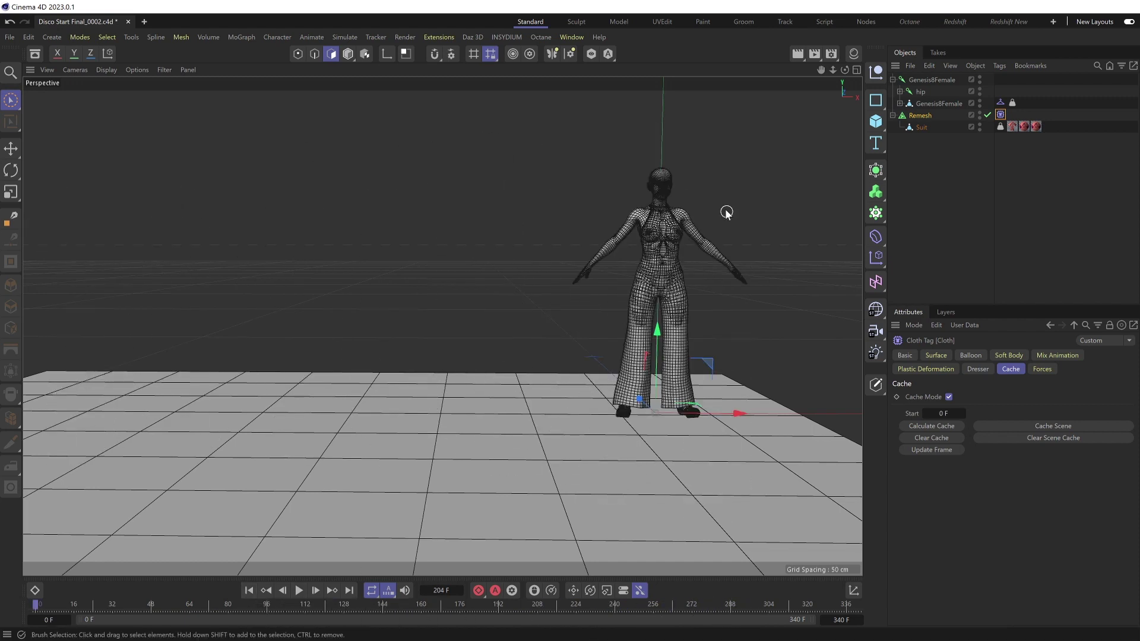
Toggle Remesh off and on to compare, then undo so the Suit, Ring and Zipper tags return to Suit.
{"action": "scroll", "coordinate": [695, 237], "scroll_direction": "up", "scroll_amount": 5}
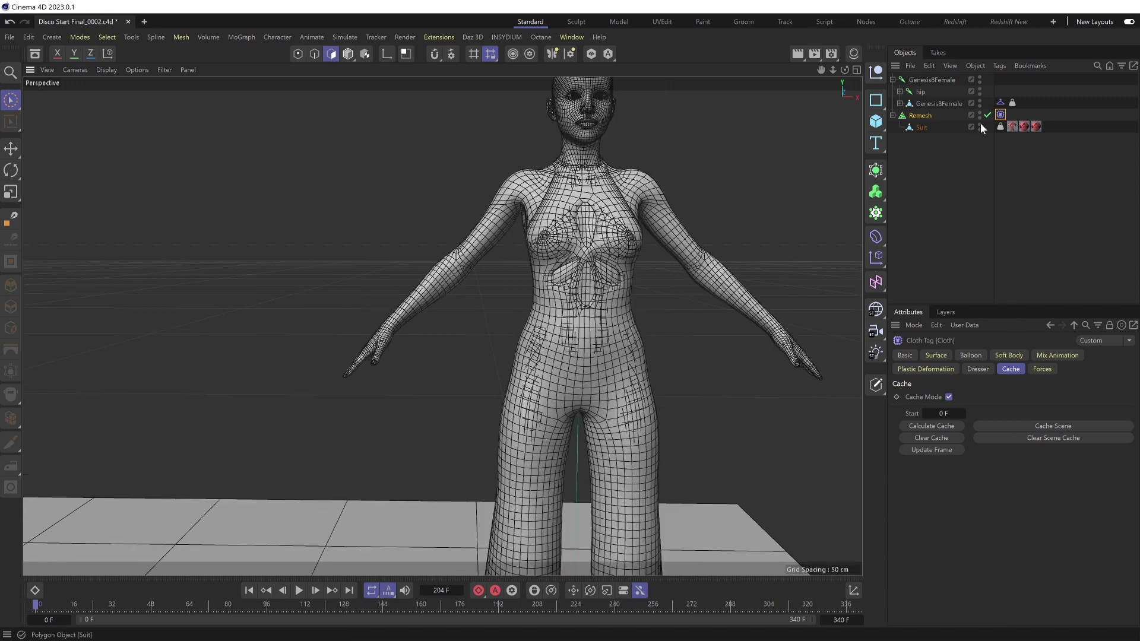
{"action": "left_click", "coordinate": [987, 115]}
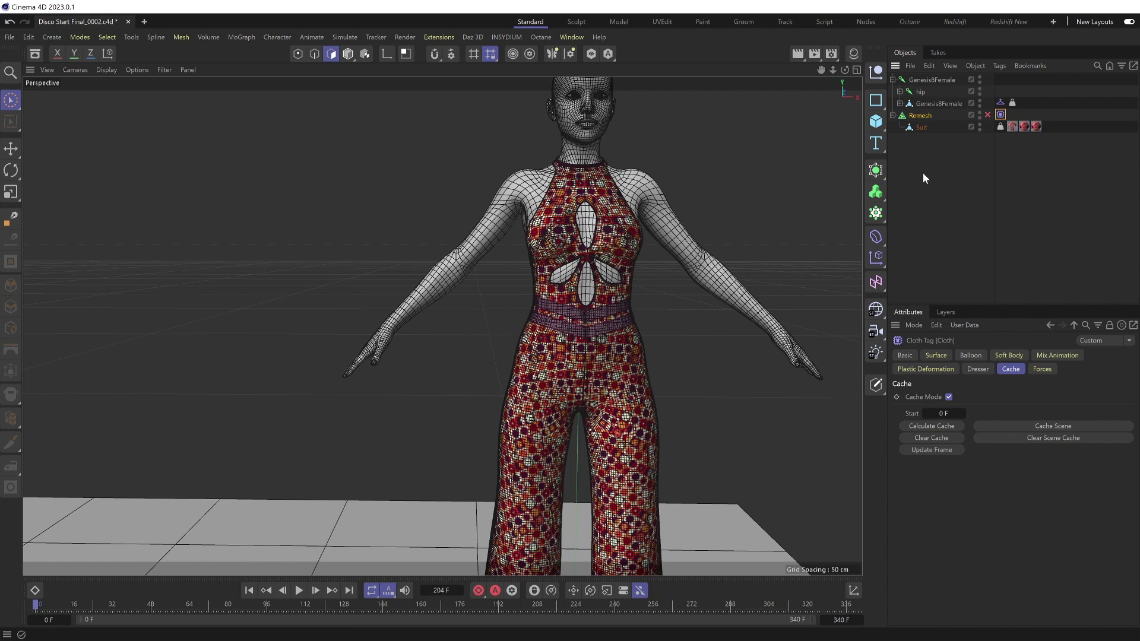
{"action": "left_click", "coordinate": [988, 114]}
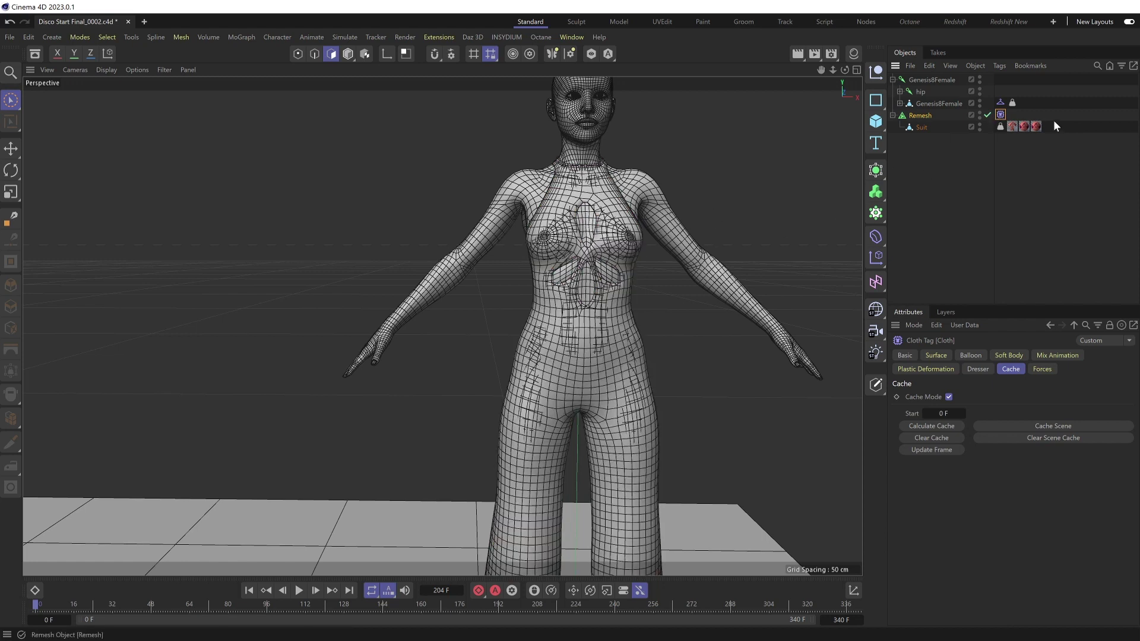
{"action": "left_click_drag", "start_coordinate": [1053, 120], "coordinate": [1013, 129]}
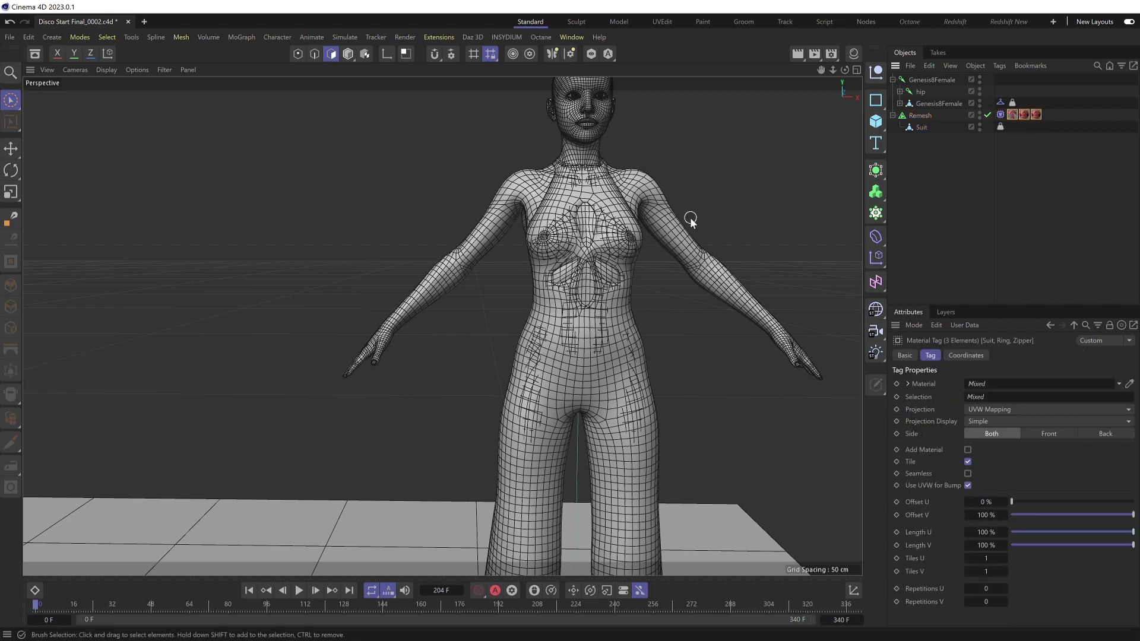
{"action": "key", "text": "ctrl+z"}
{"action": "scroll", "coordinate": [690, 221], "scroll_direction": "down", "scroll_amount": 8}
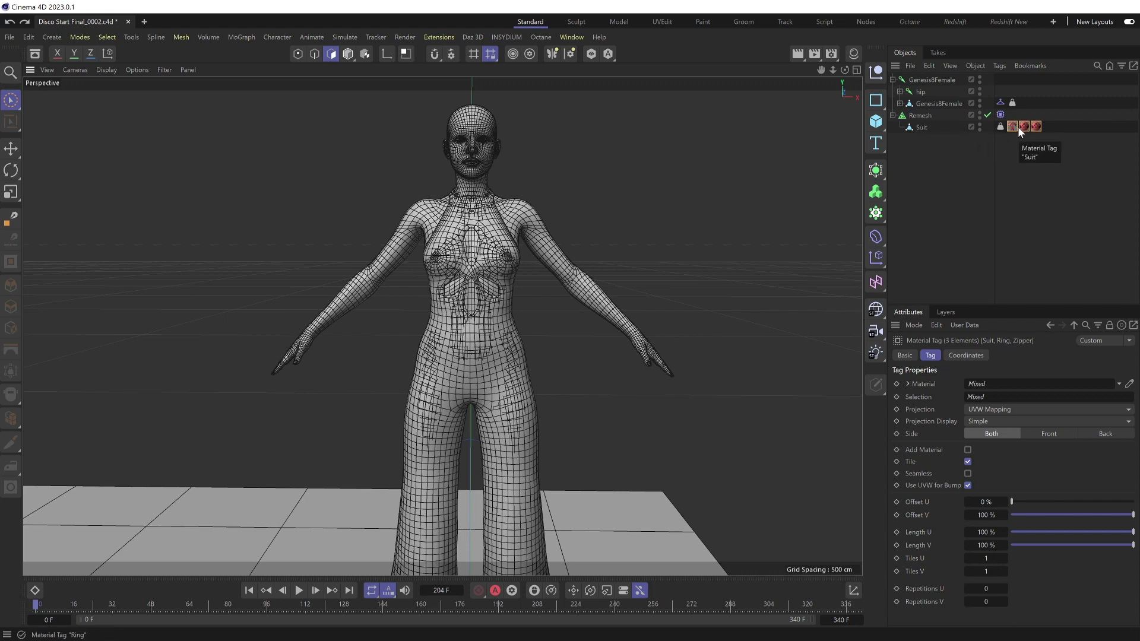
Copy Suit out of Remesh as a top-level object and rename the copy Suit HD.
{"action": "left_click", "coordinate": [921, 127]}
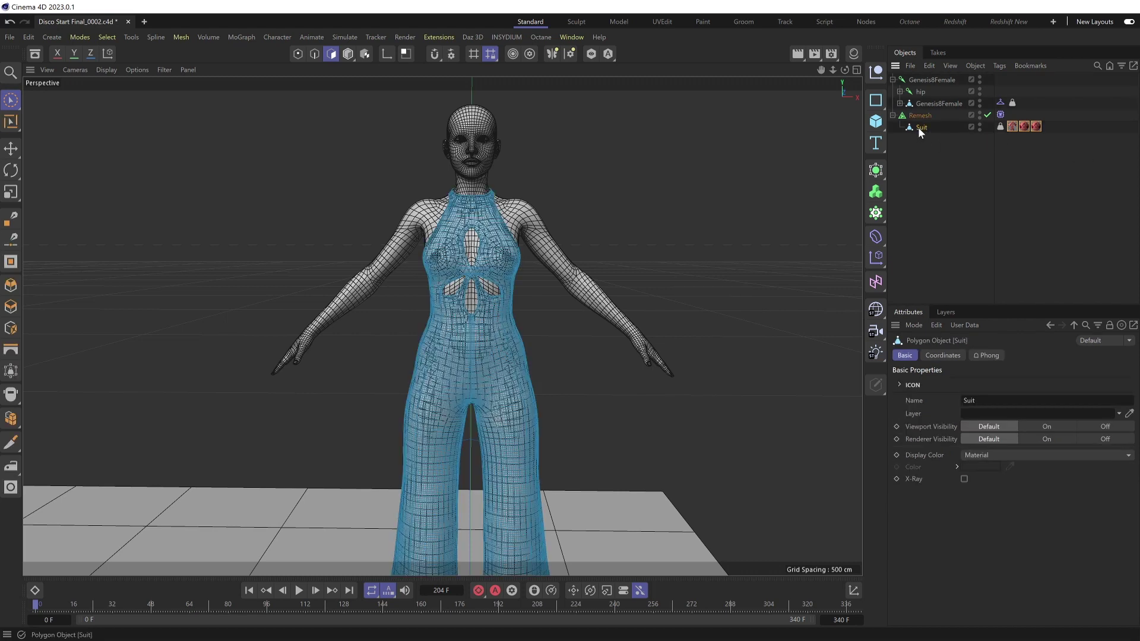
{"action": "left_click_drag", "start_coordinate": [917, 127], "coordinate": [919, 153], "text": "ctrl"}
{"action": "double_click", "coordinate": [914, 139]}
{"action": "left_click", "coordinate": [928, 139]}
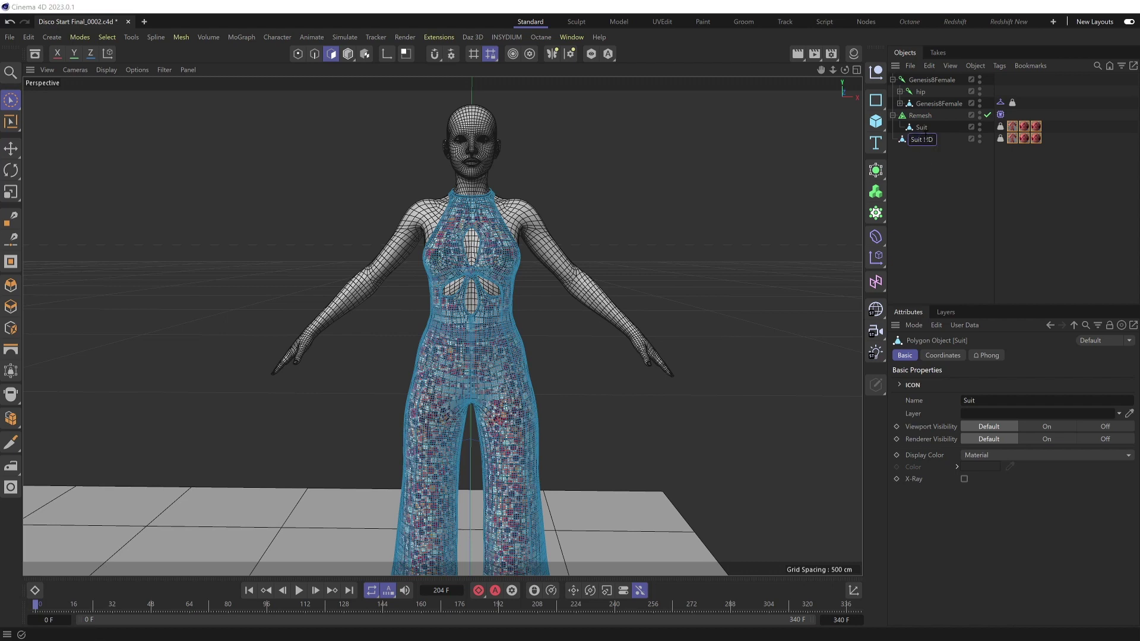
{"action": "left_click", "coordinate": [927, 159]}
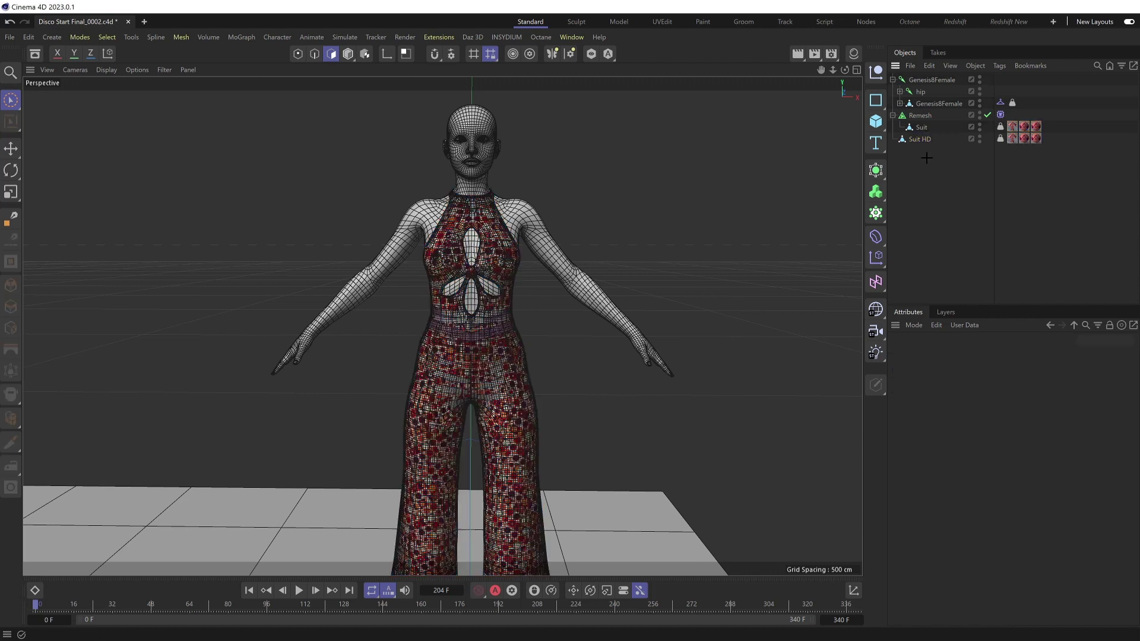
Set viewport visibility so Suit HD shows on the body and the remeshed suit is hidden.
{"action": "left_click", "coordinate": [979, 137], "text": "ctrl"}
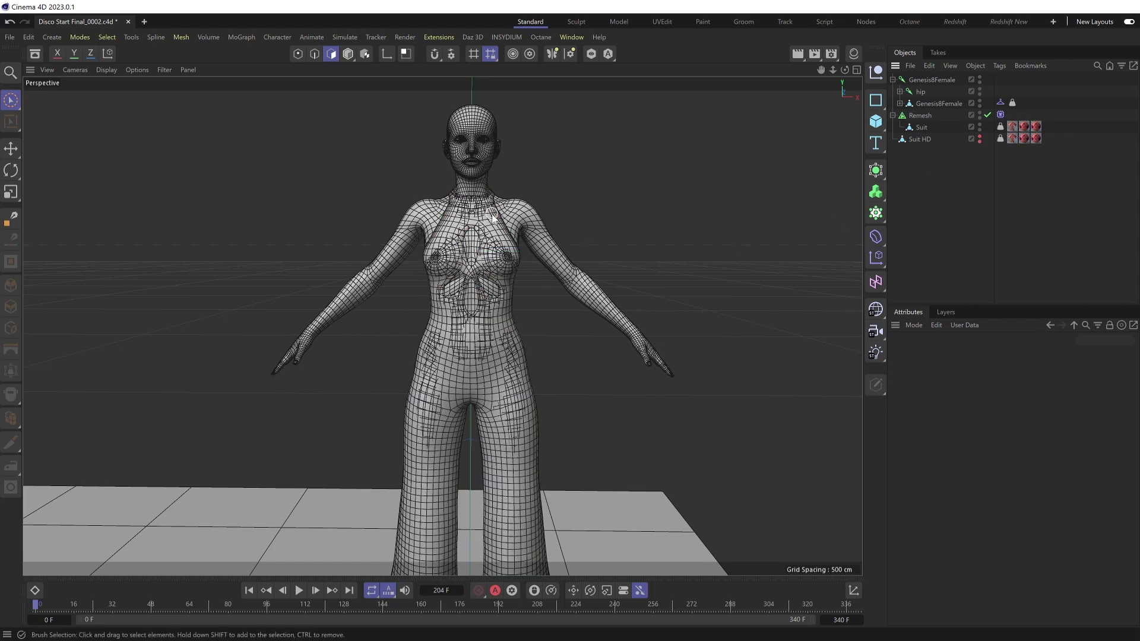
{"action": "left_click", "coordinate": [979, 114]}
{"action": "left_click", "coordinate": [980, 138]}
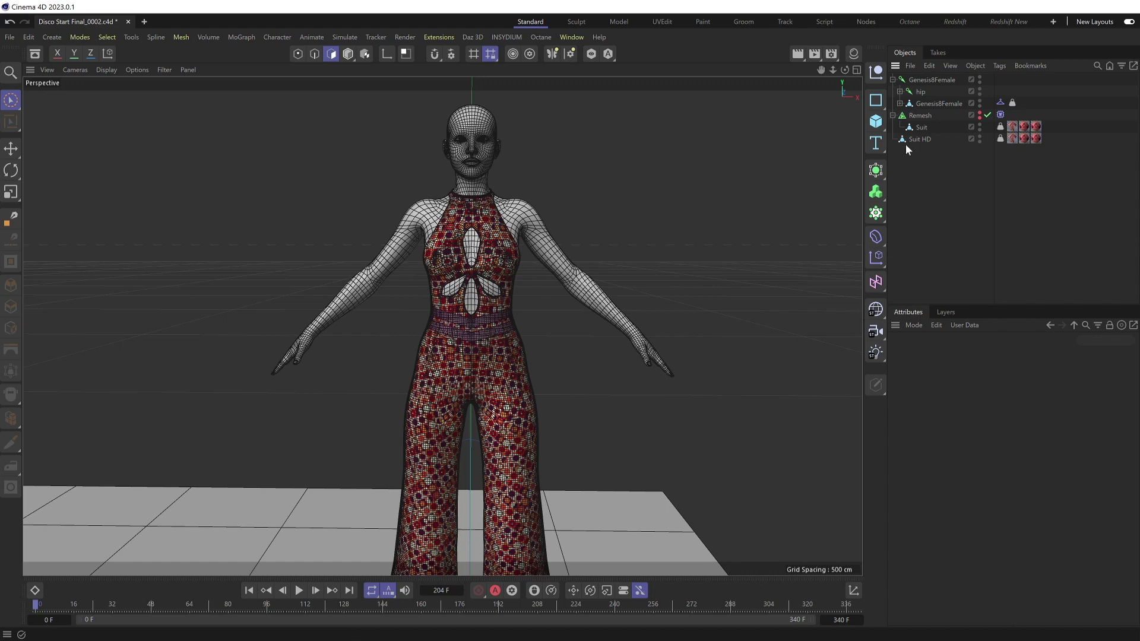
Collapse Remesh into a Suit_remesh polygon object with Connect Objects + Delete and delete its material tags.
{"action": "right_click", "coordinate": [921, 114]}
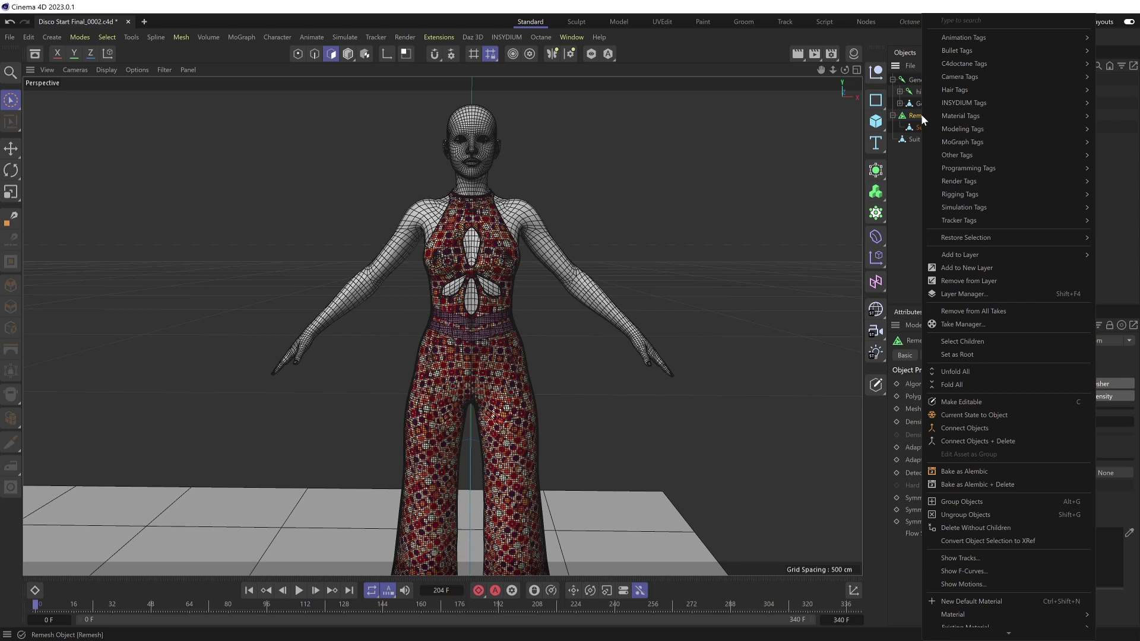
{"action": "left_click", "coordinate": [966, 440]}
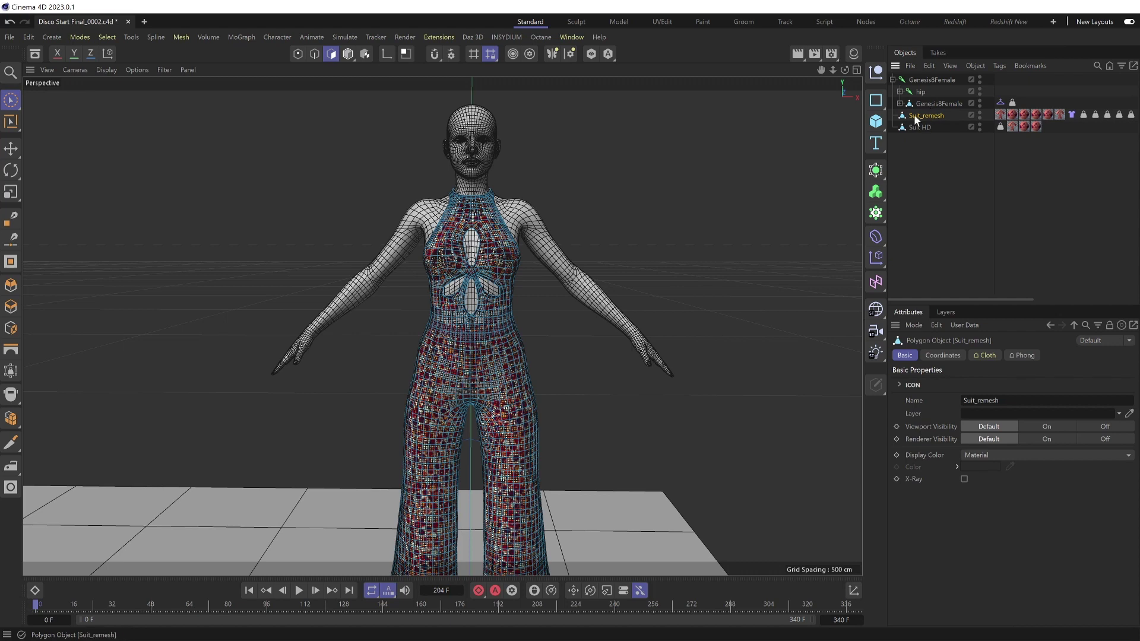
{"action": "left_click", "coordinate": [1000, 115]}
{"action": "left_click", "coordinate": [1057, 115], "text": "shift"}
{"action": "key", "text": "Delete"}
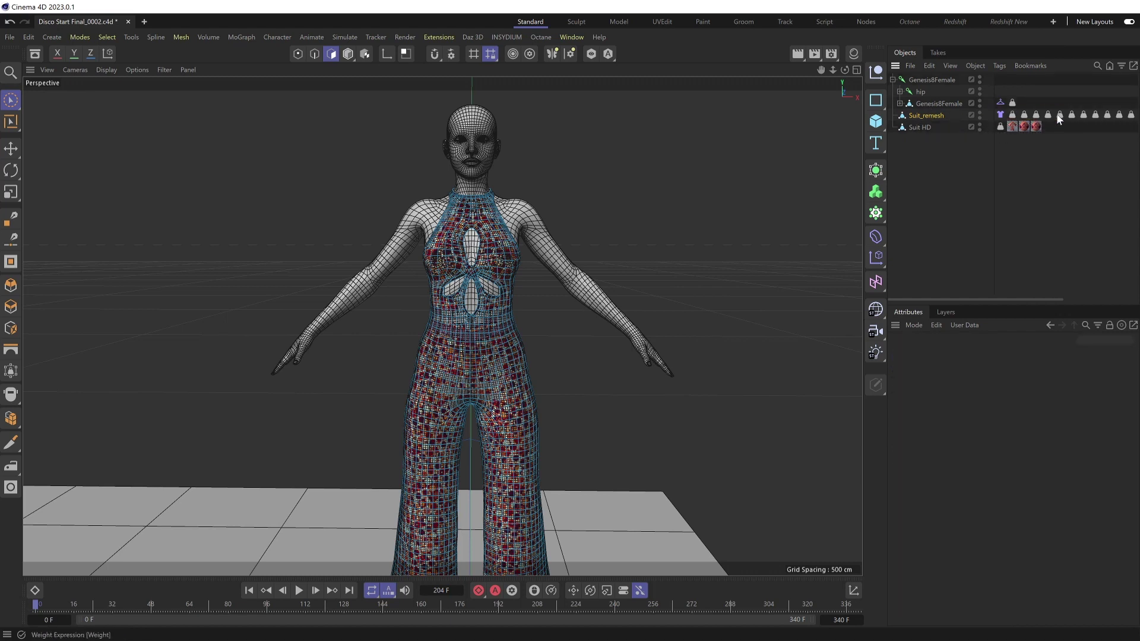
Hide Suit HD and test-play the Suit_remesh cloth simulation.
{"action": "left_click", "coordinate": [979, 123]}
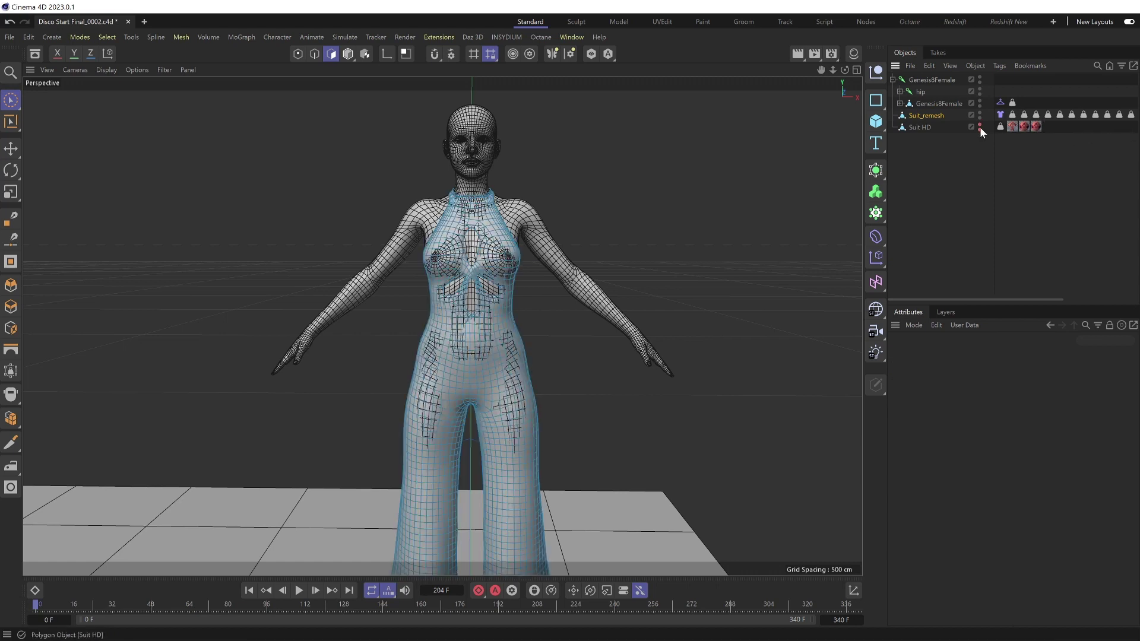
{"action": "left_click", "coordinate": [298, 590]}
{"action": "left_click", "coordinate": [299, 590]}
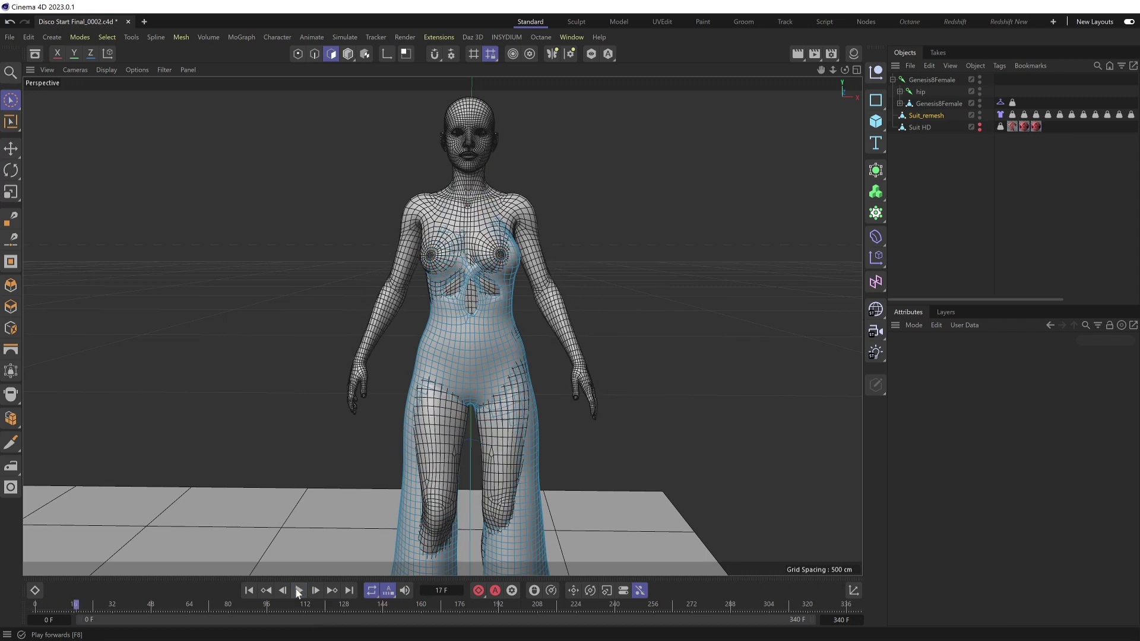
{"action": "left_click", "coordinate": [245, 593]}
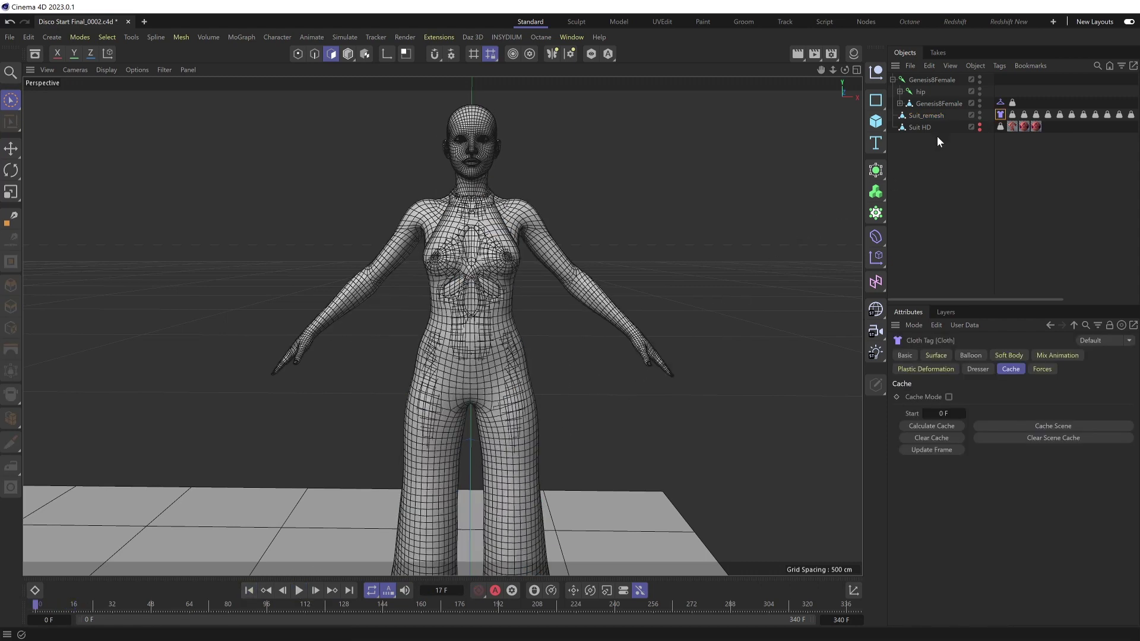
Open Suit_remesh's F-Curves timeline and its Functions menu to reach Bake Objects.
{"action": "right_click", "coordinate": [935, 117]}
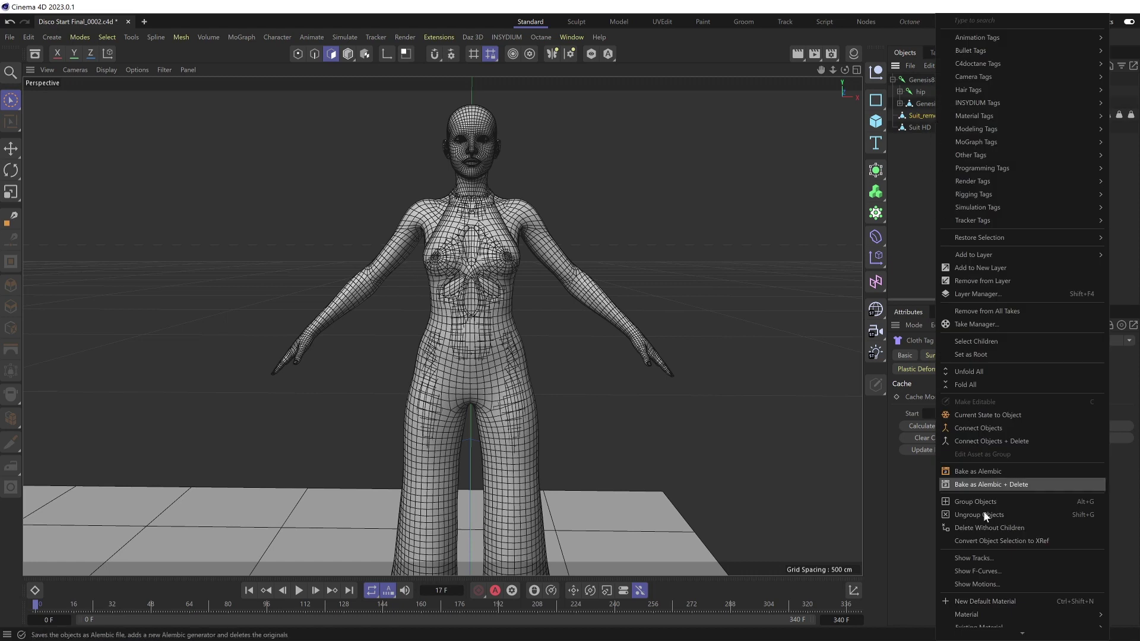
{"action": "left_click", "coordinate": [1002, 571]}
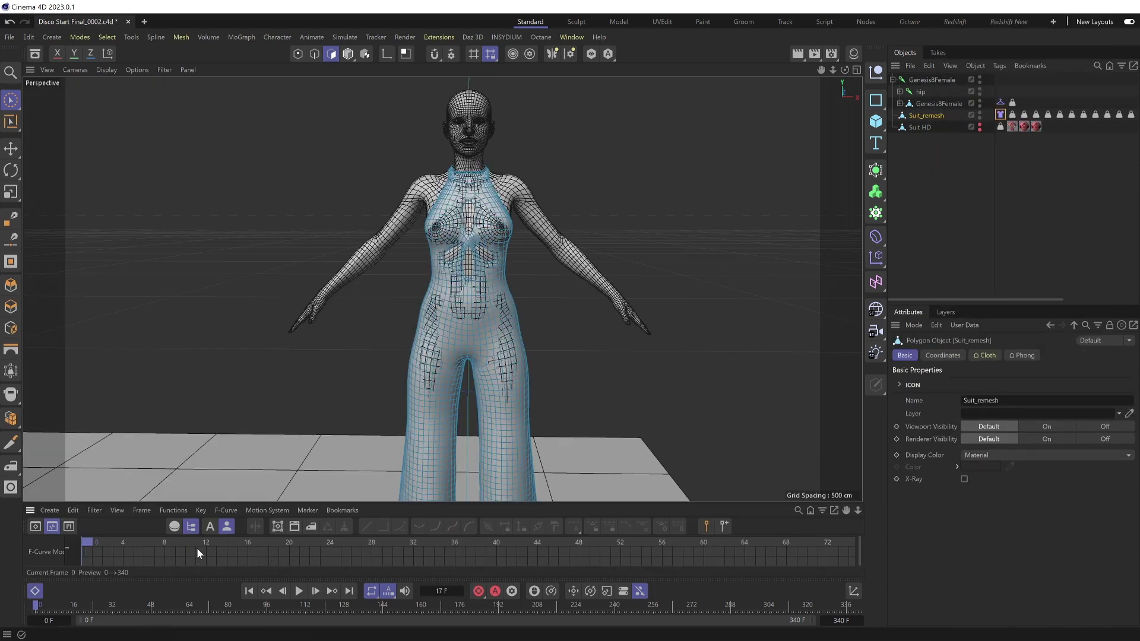
{"action": "left_click", "coordinate": [173, 510]}
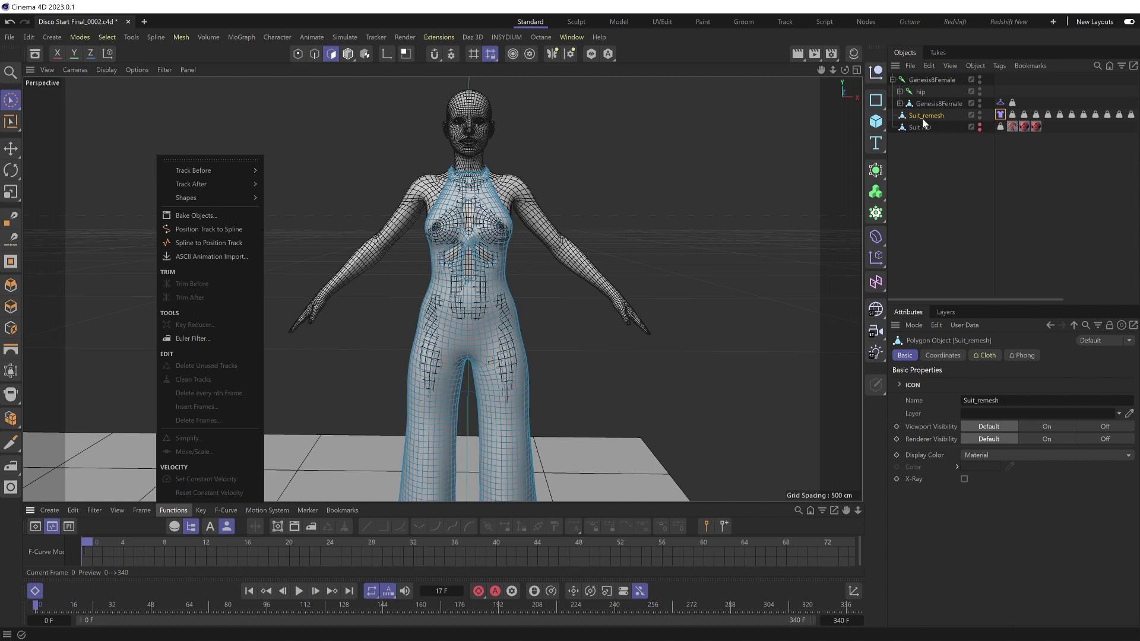
Bake Suit_remesh as PLA with Position excluded into Suit_remesh (Copy), then close the timeline window.
{"action": "left_click", "coordinate": [197, 215]}
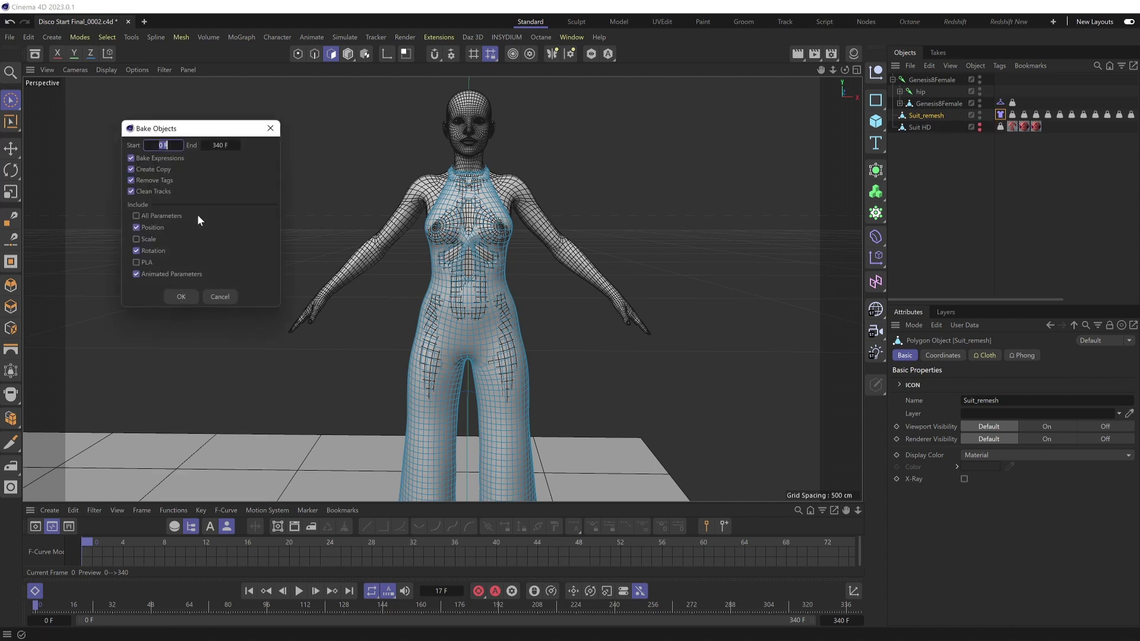
{"action": "left_click", "coordinate": [135, 228]}
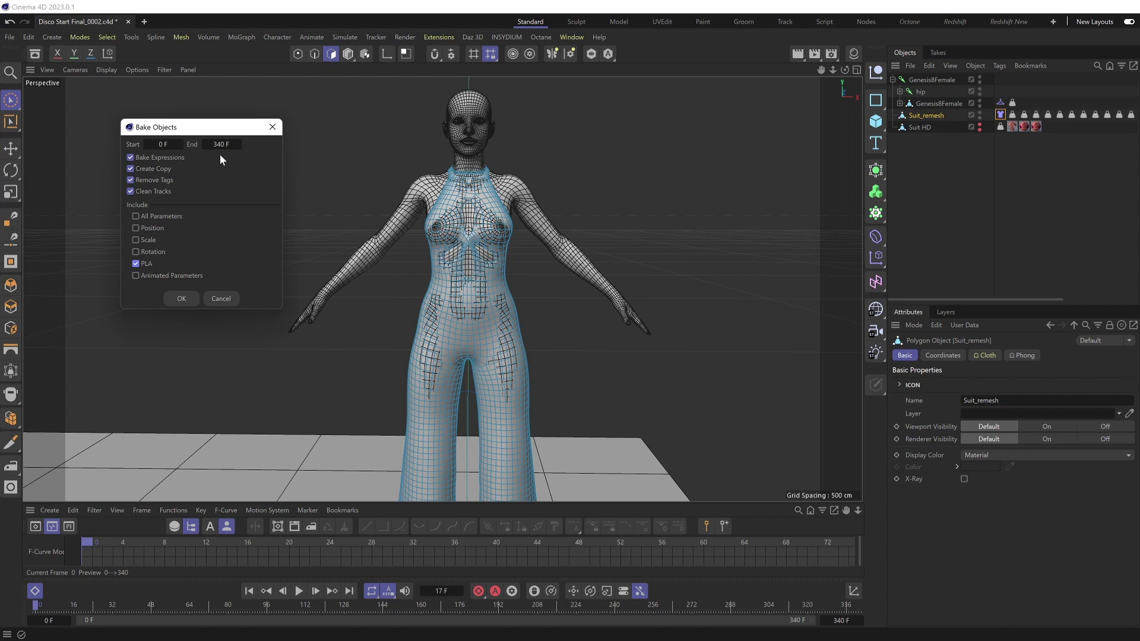
{"action": "left_click", "coordinate": [181, 298]}
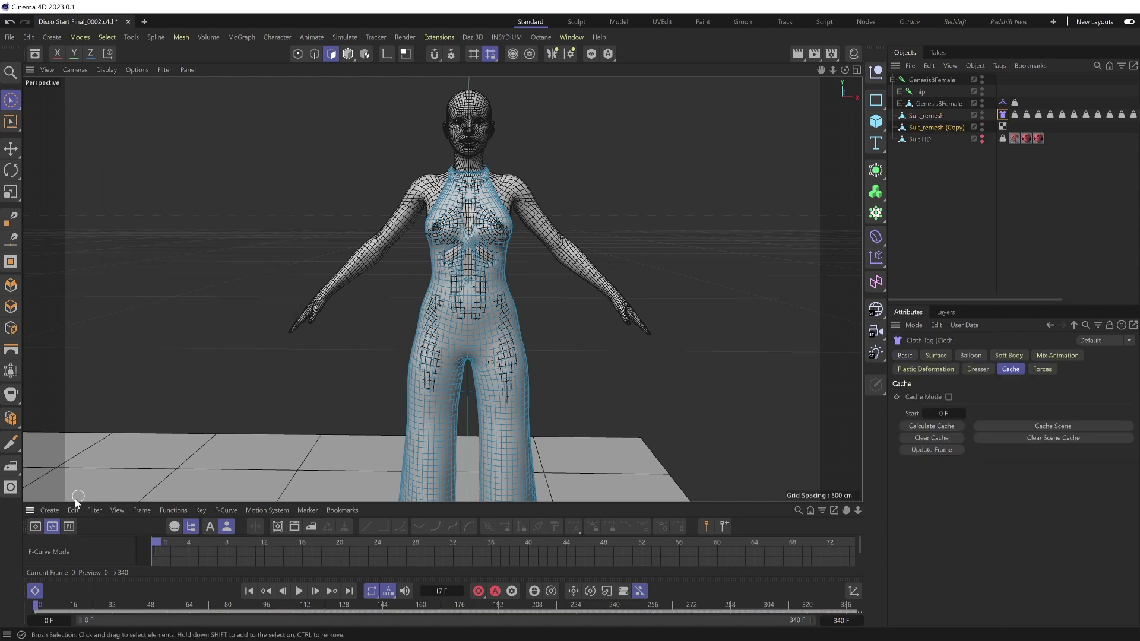
{"action": "left_click", "coordinate": [30, 510]}
{"action": "left_click", "coordinate": [69, 628]}
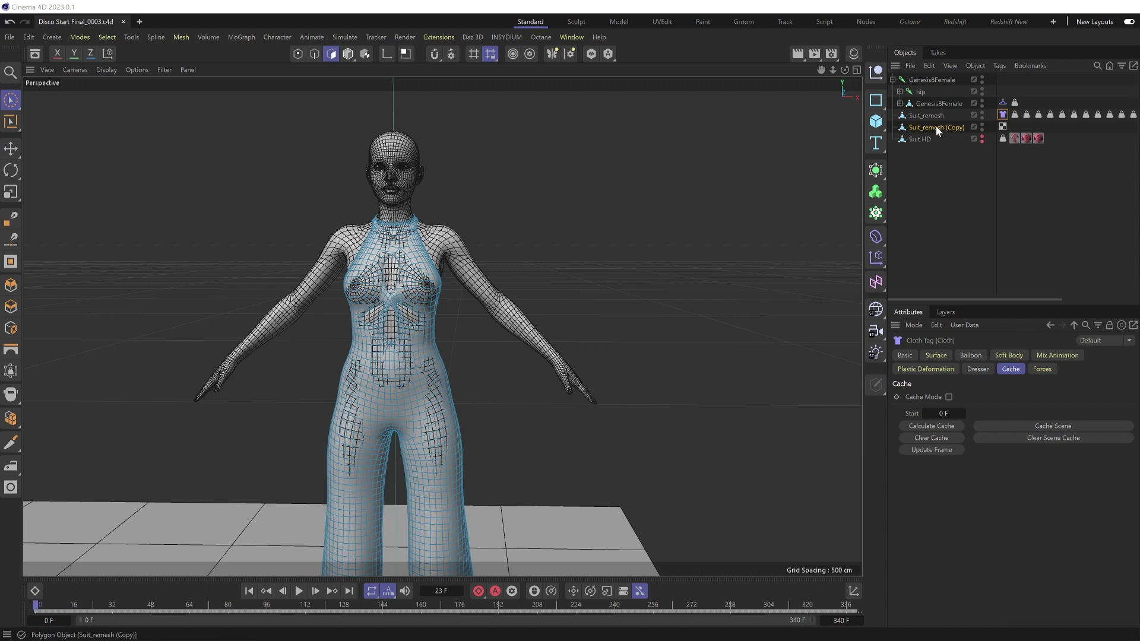
Delete the original Suit_remesh and play and scrub the walk to check the baked copy near frame 83.
{"action": "left_click", "coordinate": [921, 114]}
{"action": "key", "text": "Delete"}
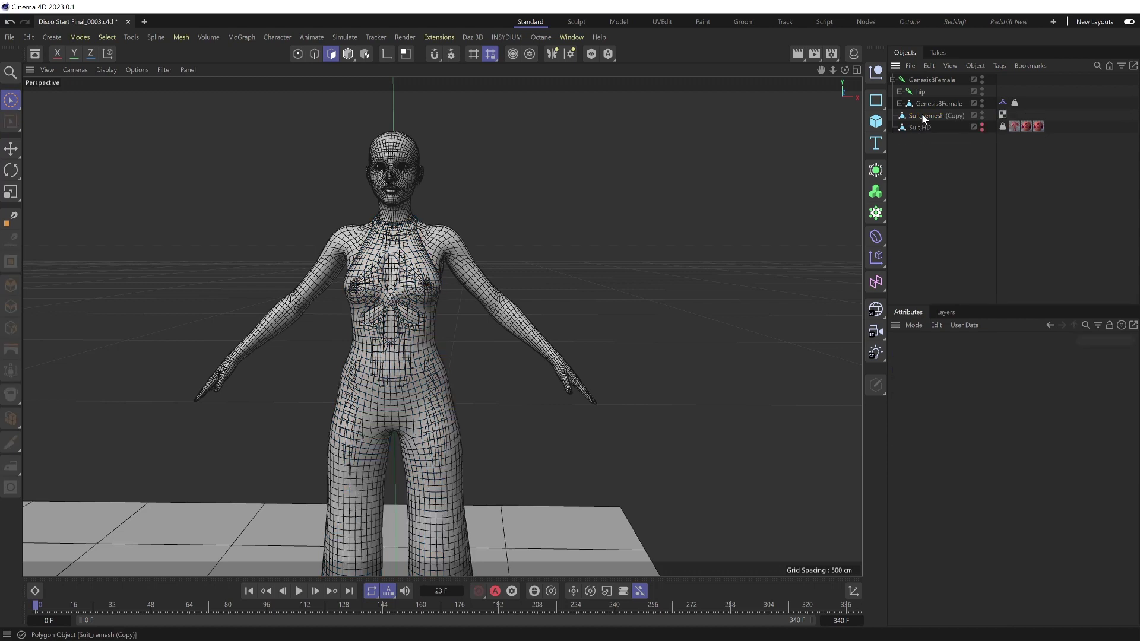
{"action": "scroll", "coordinate": [445, 438], "scroll_direction": "down", "scroll_amount": 5}
{"action": "middle_click_drag", "start_coordinate": [445, 438], "coordinate": [700, 305], "text": "alt"}
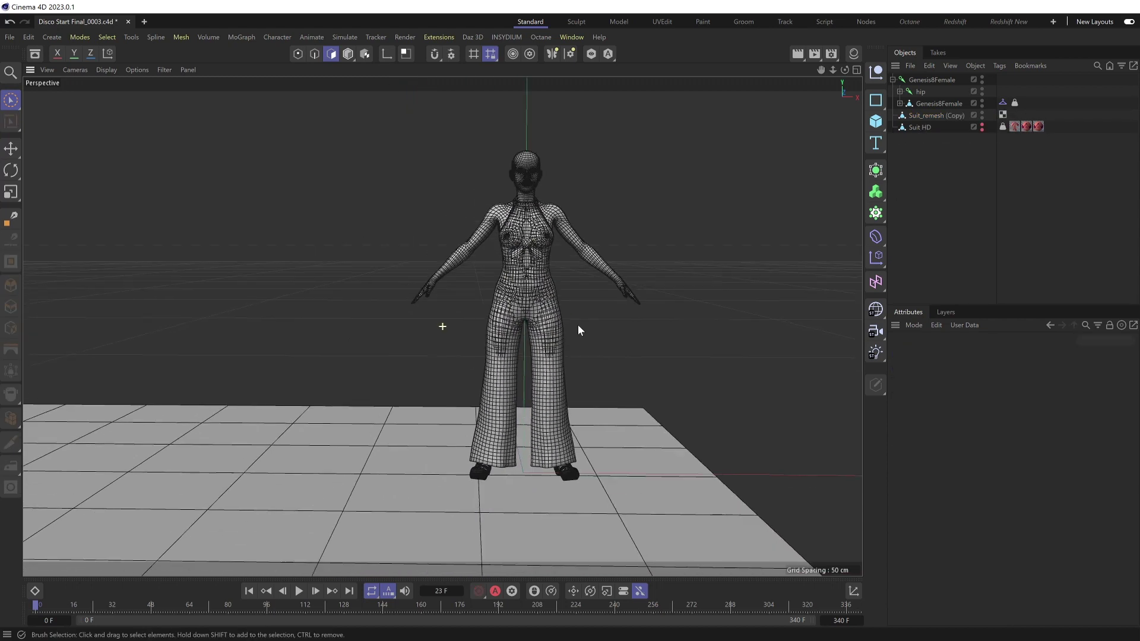
{"action": "left_click", "coordinate": [299, 592]}
{"action": "left_click_drag", "start_coordinate": [552, 475], "coordinate": [753, 423], "text": "alt"}
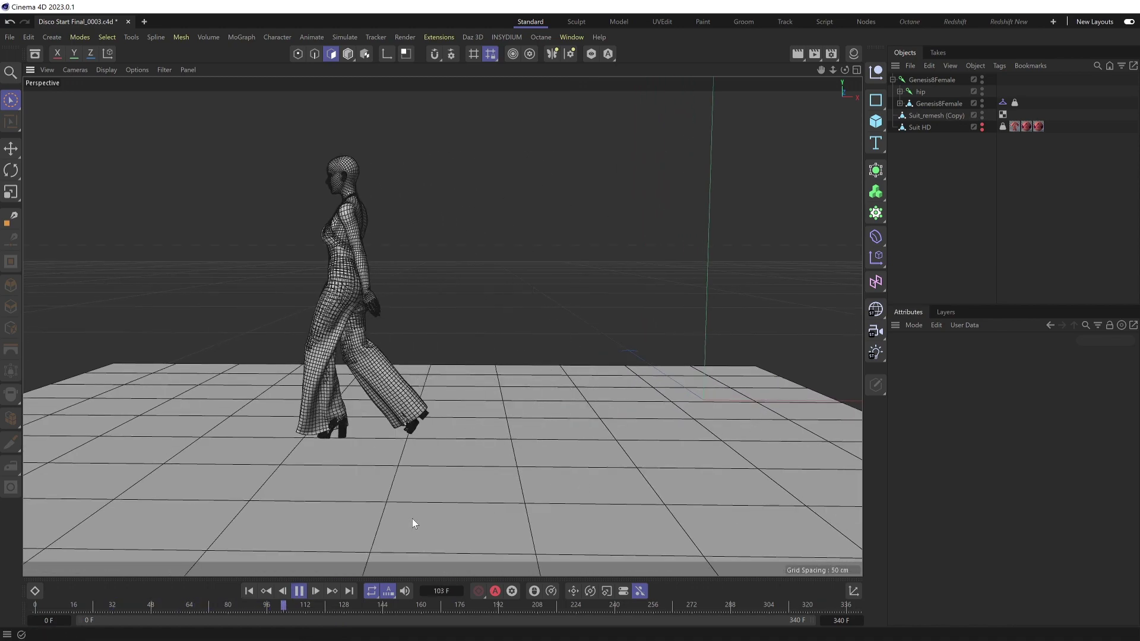
{"action": "left_click", "coordinate": [459, 604]}
{"action": "left_click_drag", "start_coordinate": [433, 604], "coordinate": [235, 585]}
{"action": "left_click_drag", "start_coordinate": [499, 333], "coordinate": [541, 381], "text": "alt"}
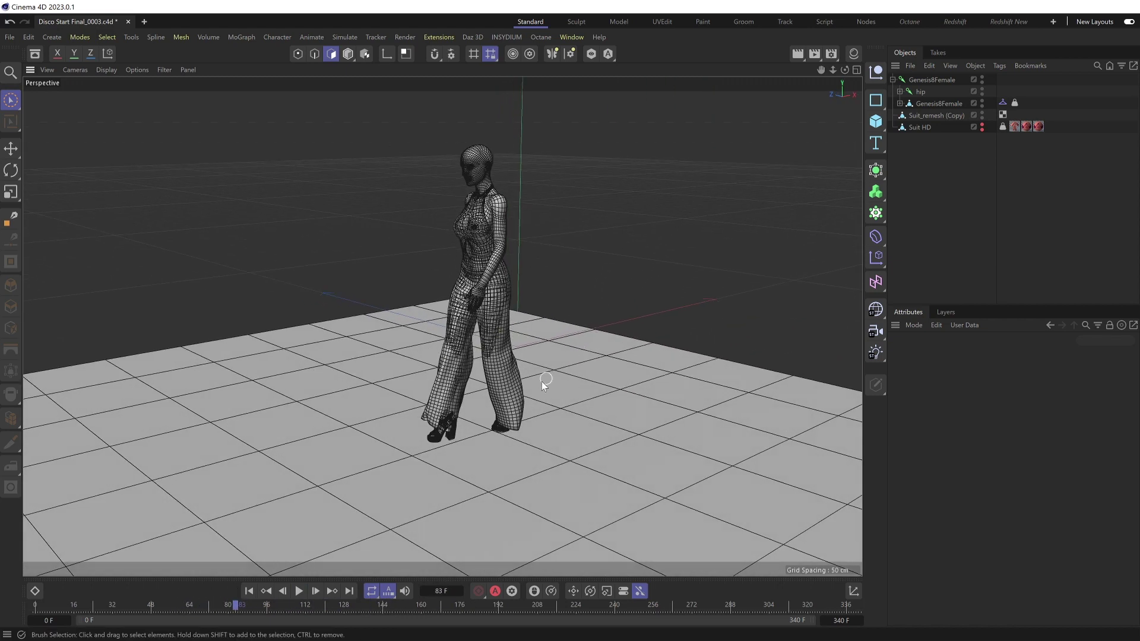
Show Suit HD on the figure again and return to frame 0.
{"action": "left_click", "coordinate": [952, 116]}
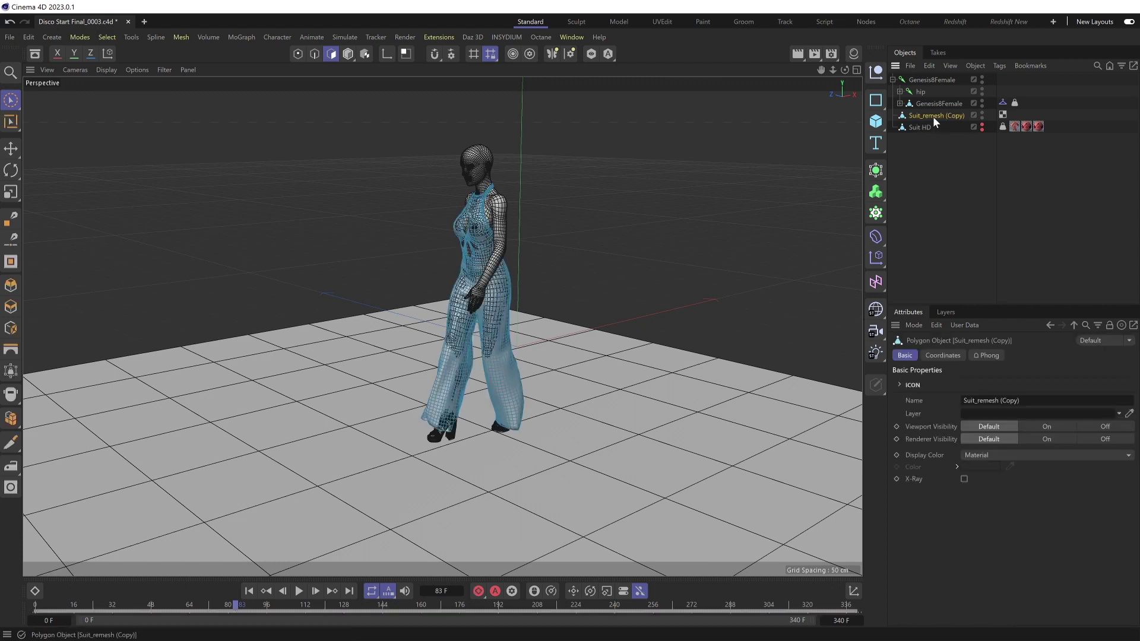
{"action": "left_click", "coordinate": [981, 126]}
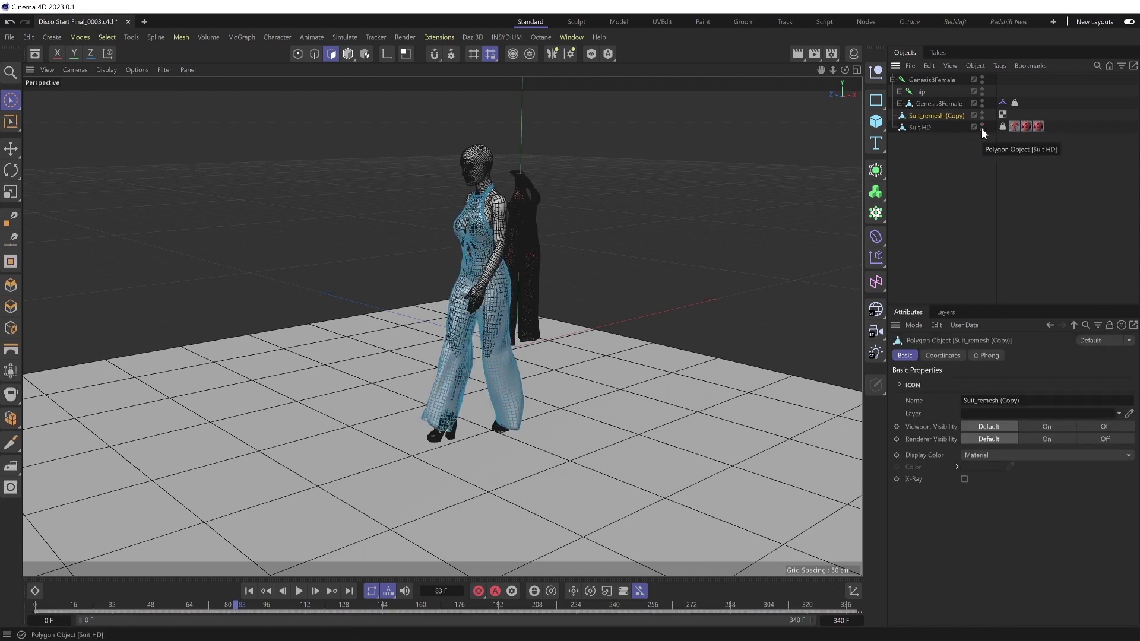
{"action": "left_click", "coordinate": [248, 590]}
{"action": "scroll", "coordinate": [534, 173], "scroll_direction": "up", "scroll_amount": 10}
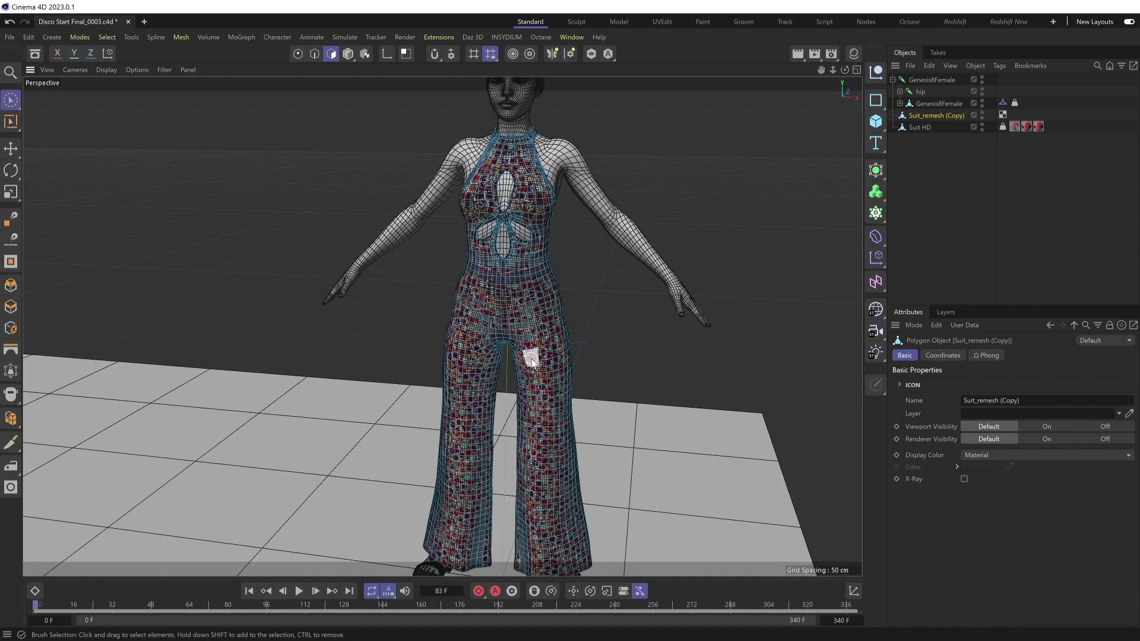
Add a Mesh deformer under the Suit HD object.
{"action": "left_click", "coordinate": [921, 127]}
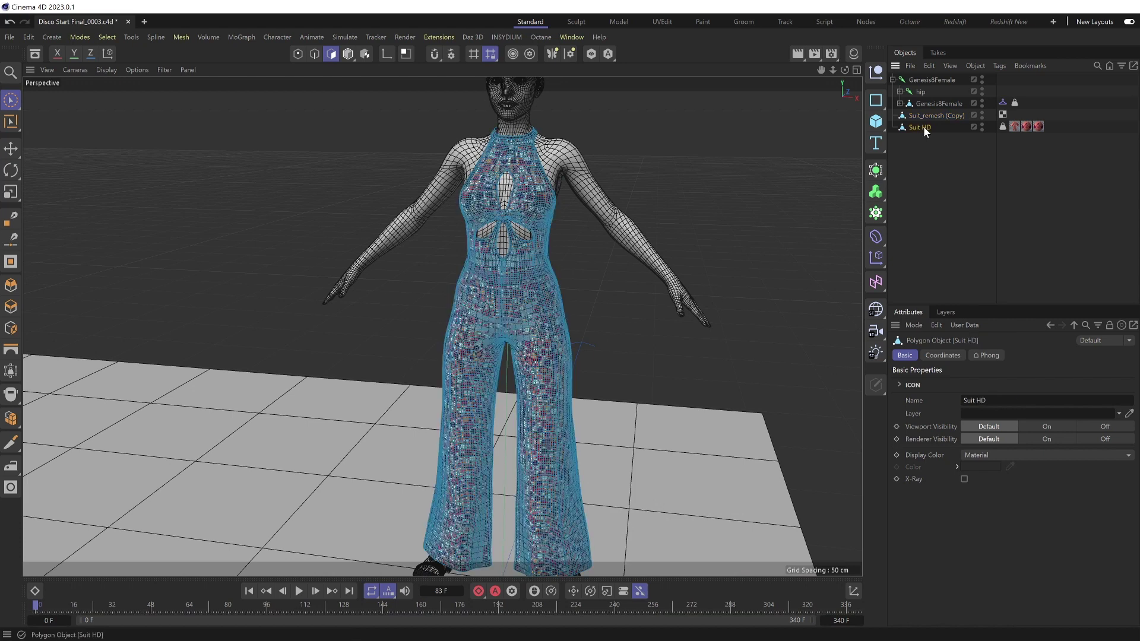
{"action": "left_click", "coordinate": [875, 237]}
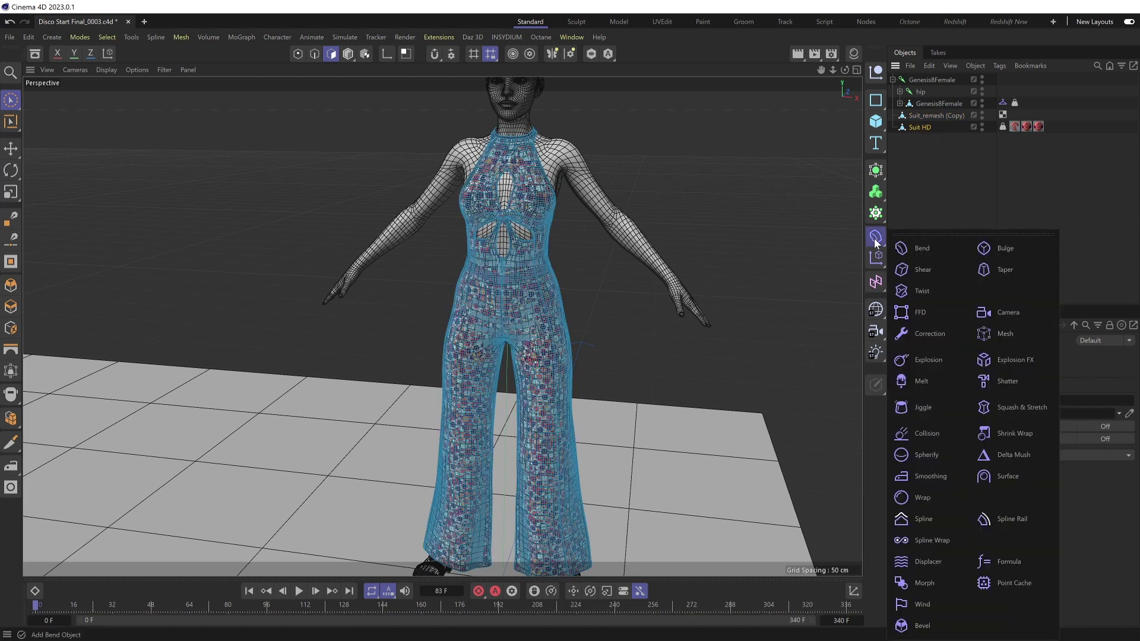
{"action": "left_click", "coordinate": [1024, 336]}
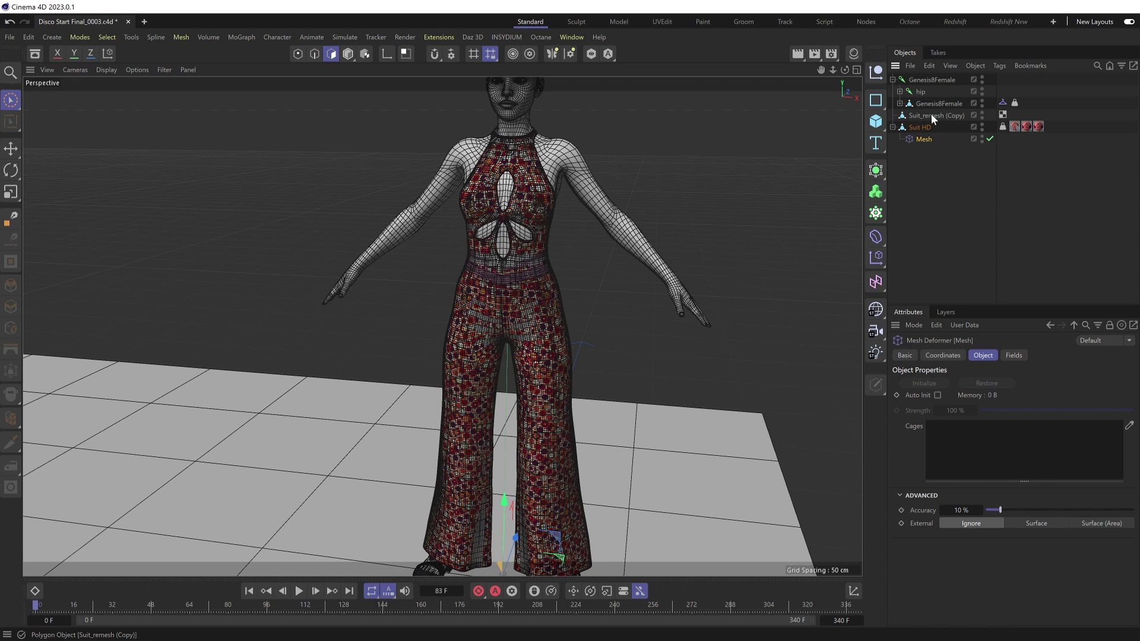
Initialize the Mesh deformer on the Suit_remesh (Copy) cage at 100% accuracy with Surface (Area).
{"action": "left_click_drag", "start_coordinate": [931, 114], "coordinate": [964, 443]}
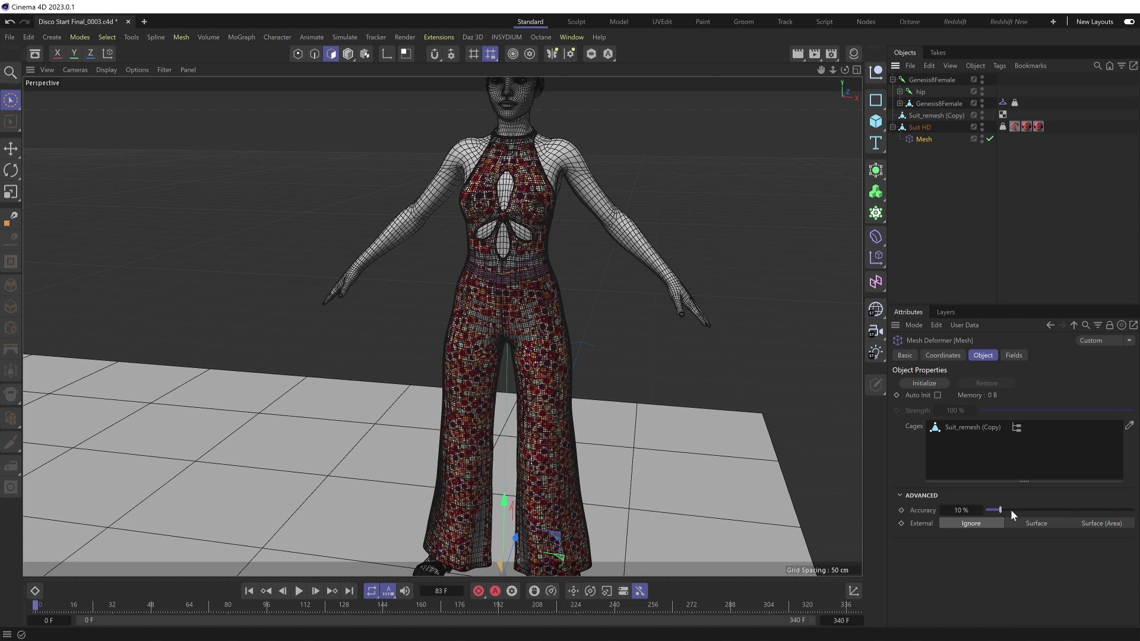
{"action": "left_click_drag", "start_coordinate": [1000, 510], "coordinate": [1132, 510]}
{"action": "left_click", "coordinate": [1096, 524]}
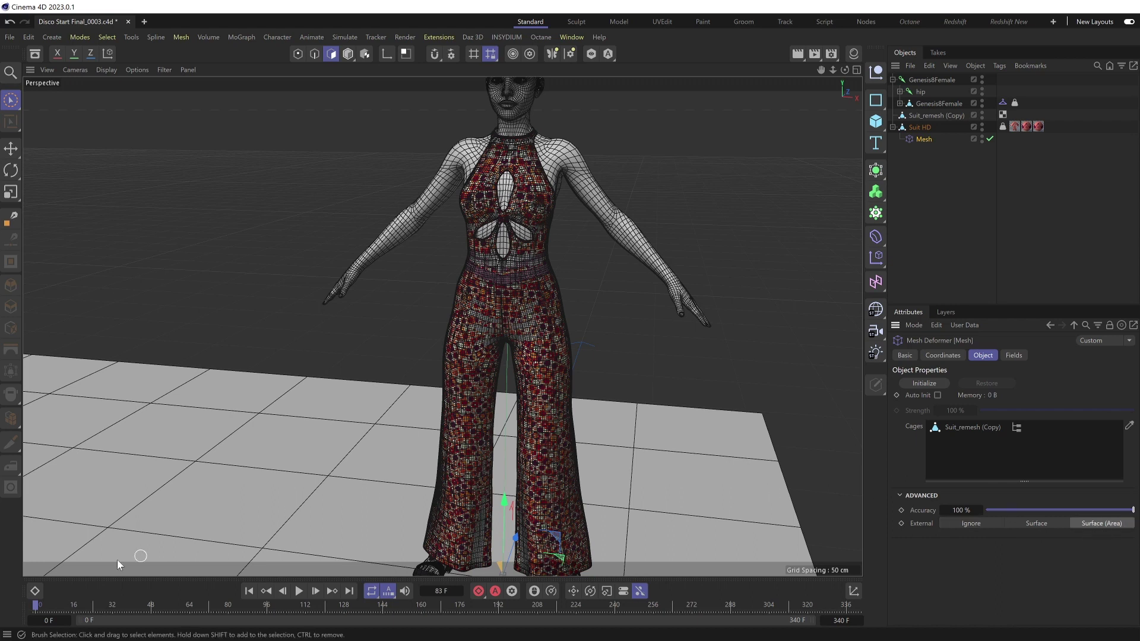
{"action": "left_click", "coordinate": [924, 383]}
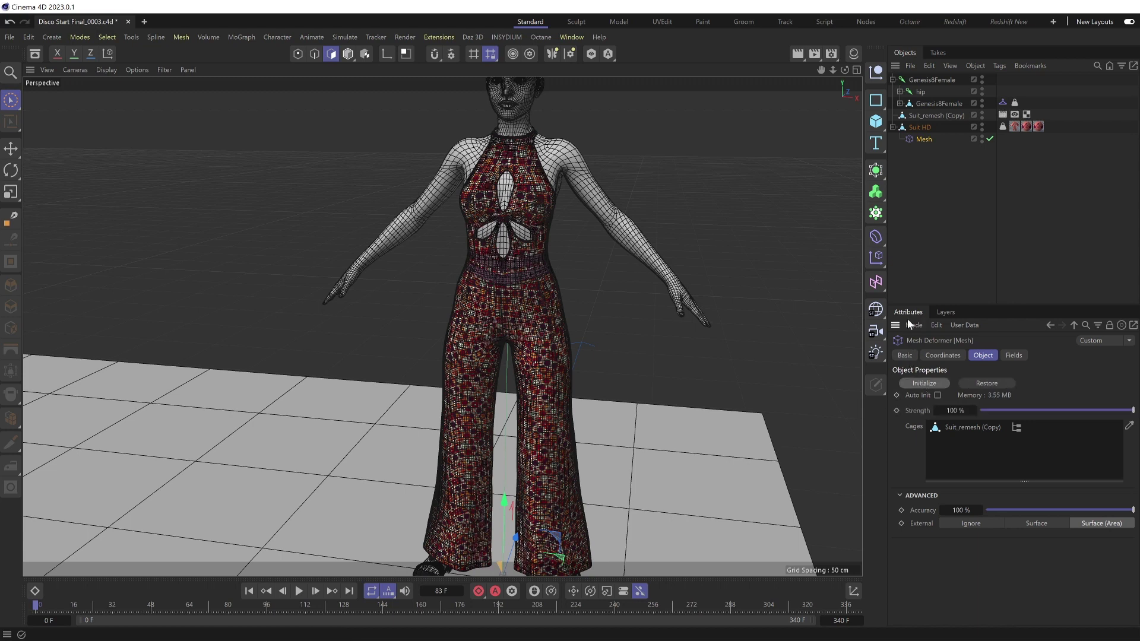
{"action": "left_click", "coordinate": [1015, 114]}
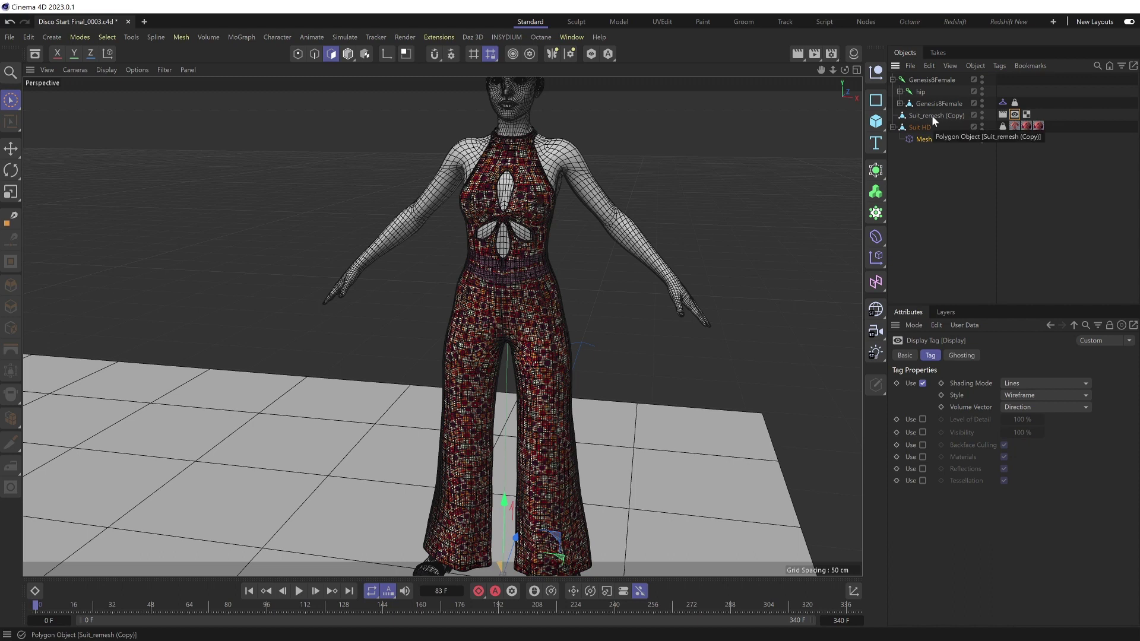
{"action": "scroll", "coordinate": [643, 424], "scroll_direction": "down", "scroll_amount": 6}
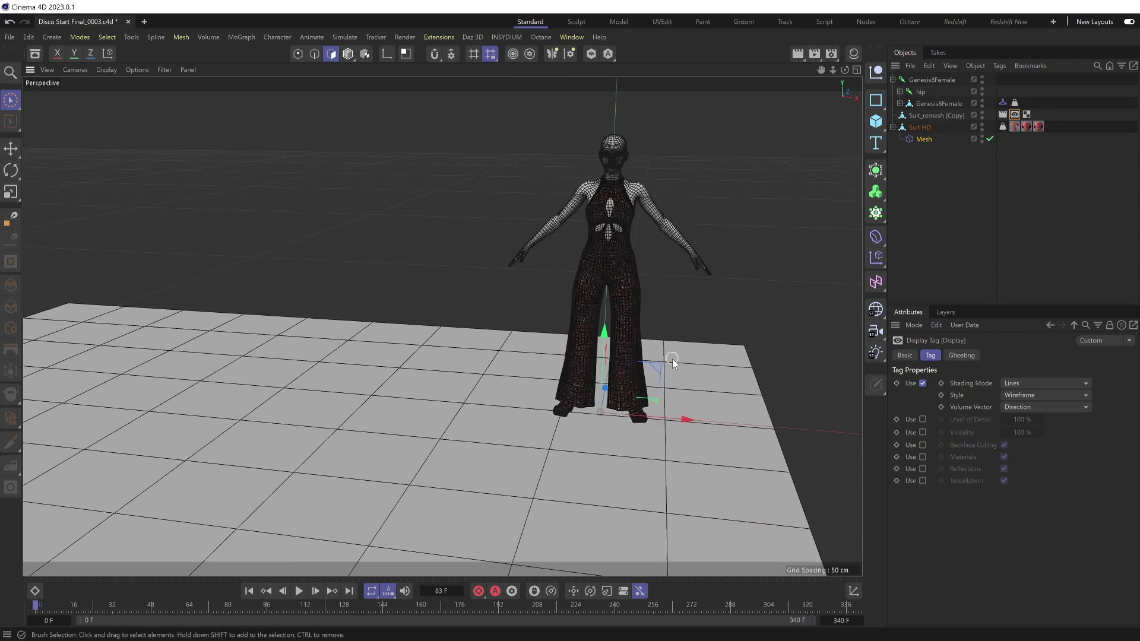
Briefly play the walk, then switch the viewport to textured shading and orbit closer.
{"action": "left_click", "coordinate": [299, 591]}
{"action": "left_click", "coordinate": [299, 591]}
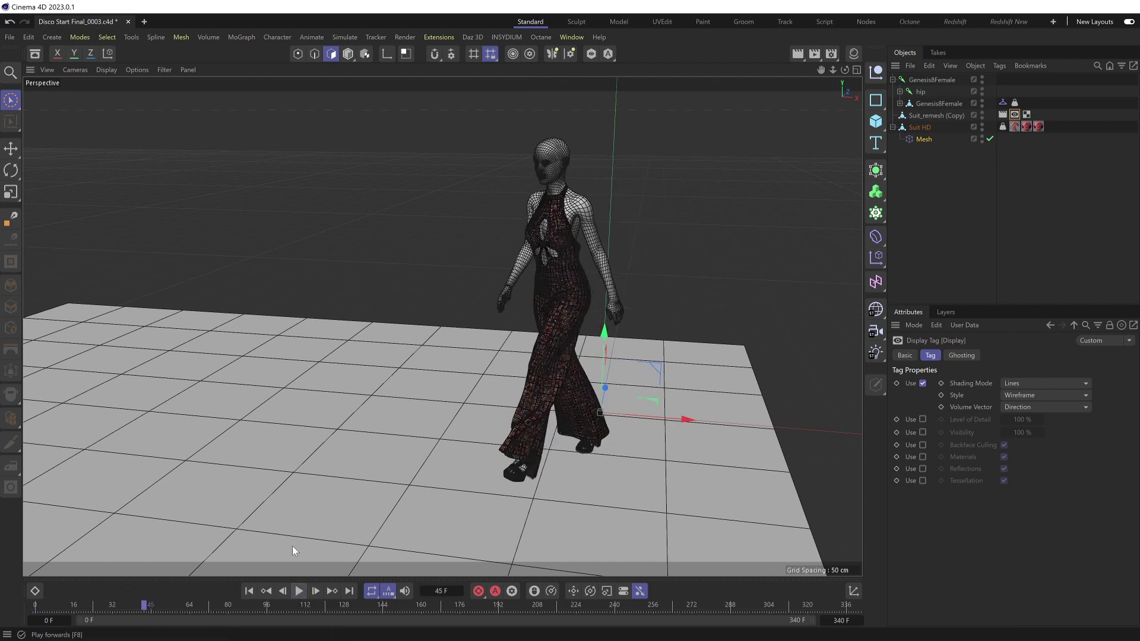
{"action": "left_click", "coordinate": [107, 70]}
{"action": "left_click", "coordinate": [123, 110]}
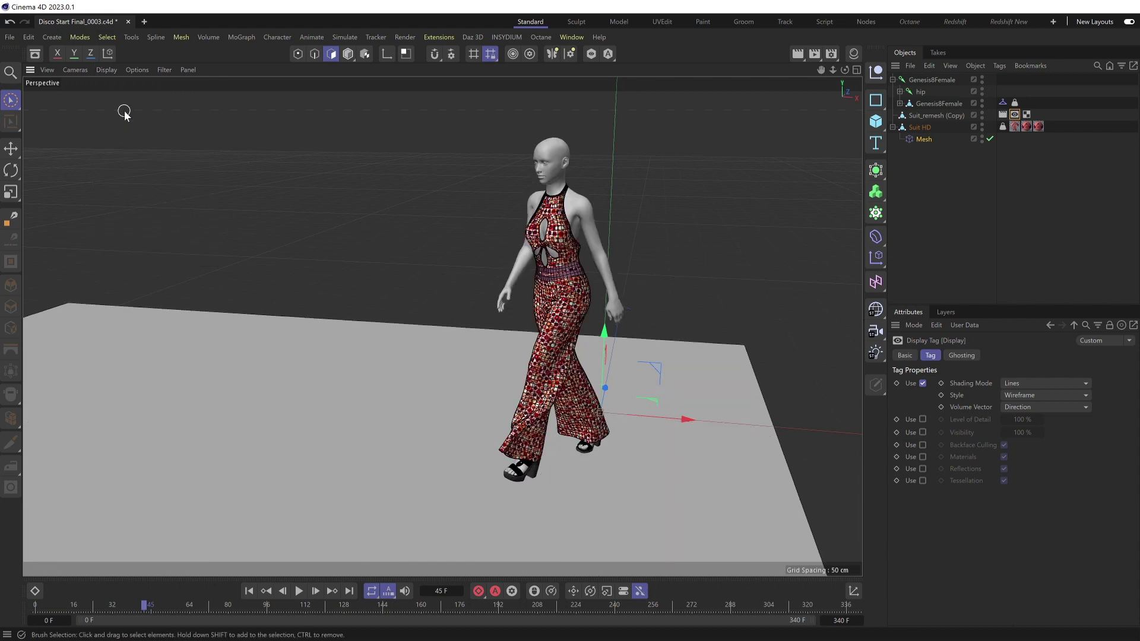
{"action": "mouse_move", "coordinate": [265, 250]}
{"action": "left_mouse_down", "text": "alt"}
{"action": "mouse_move", "coordinate": [547, 395]}
{"action": "mouse_move", "coordinate": [605, 370]}
{"action": "left_mouse_up", "text": "alt"}
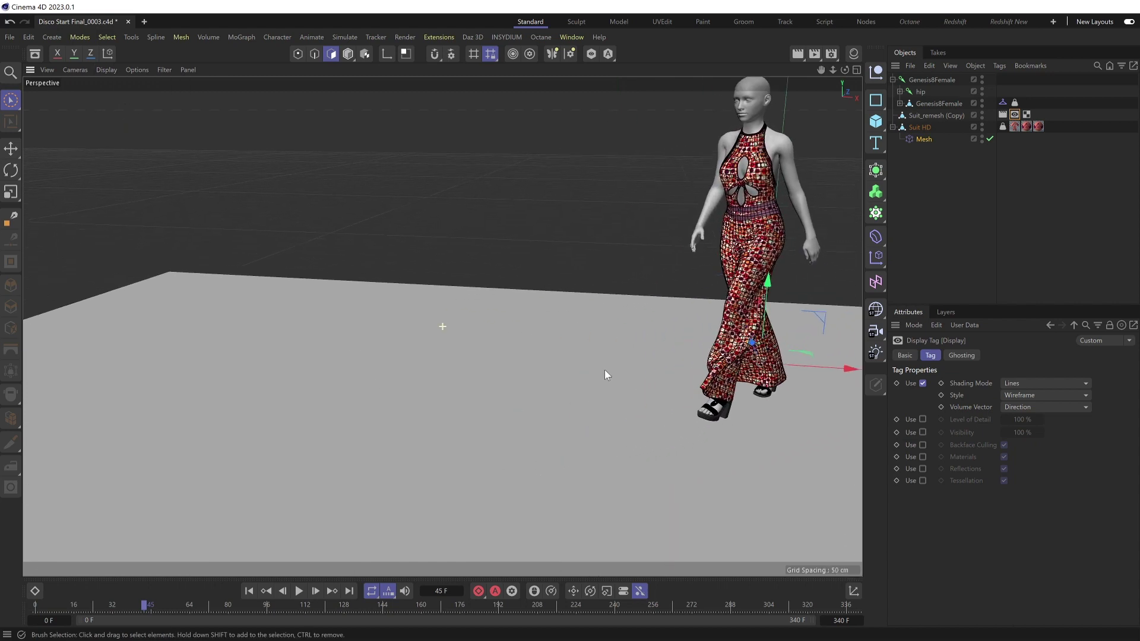
Play the walk to frame 242, zoom on the legs, and show project Simulation settings.
{"action": "left_click", "coordinate": [299, 591]}
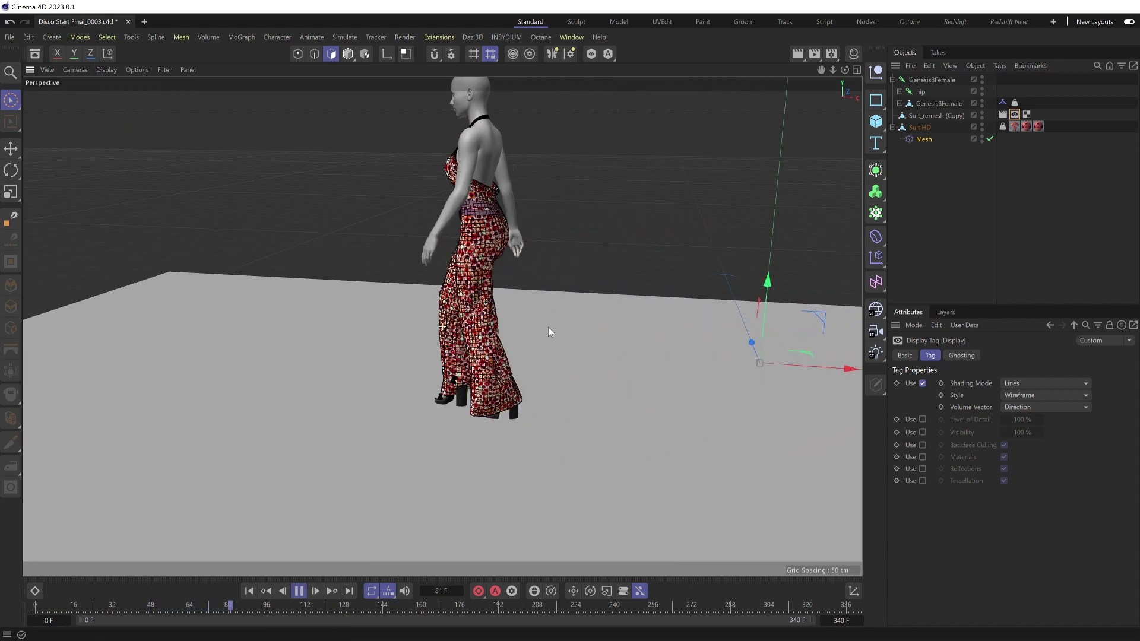
{"action": "left_click_drag", "start_coordinate": [551, 330], "coordinate": [675, 380], "text": "alt"}
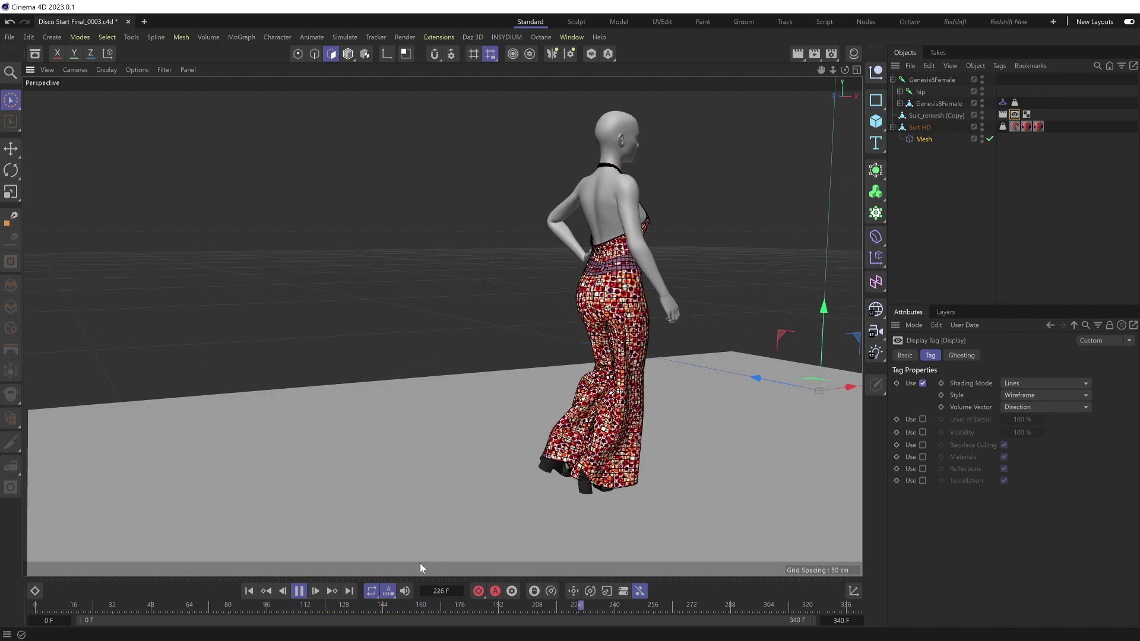
{"action": "left_click", "coordinate": [298, 593]}
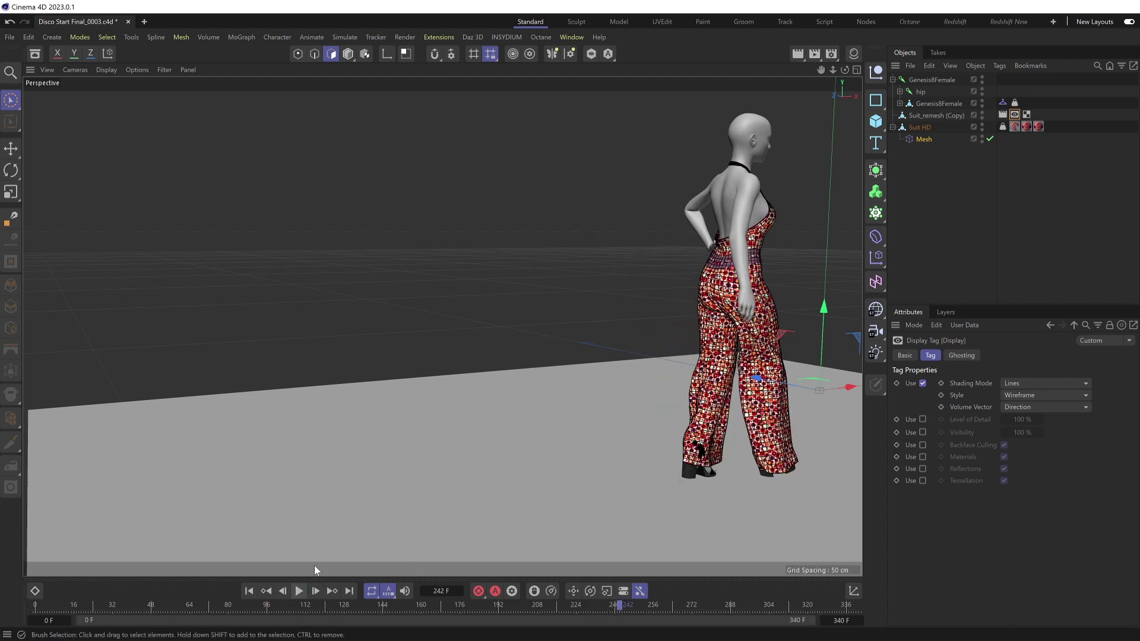
{"action": "left_click_drag", "start_coordinate": [736, 420], "coordinate": [506, 426], "text": "alt"}
{"action": "scroll", "coordinate": [344, 460], "scroll_direction": "up", "scroll_amount": 5}
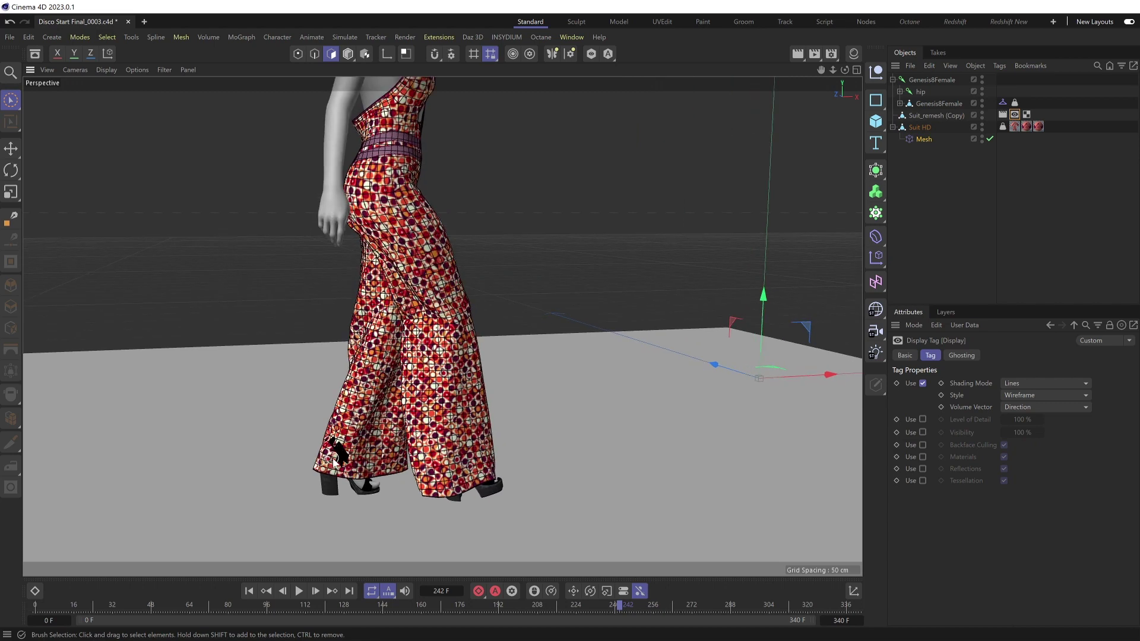
{"action": "key", "text": "ctrl+d"}
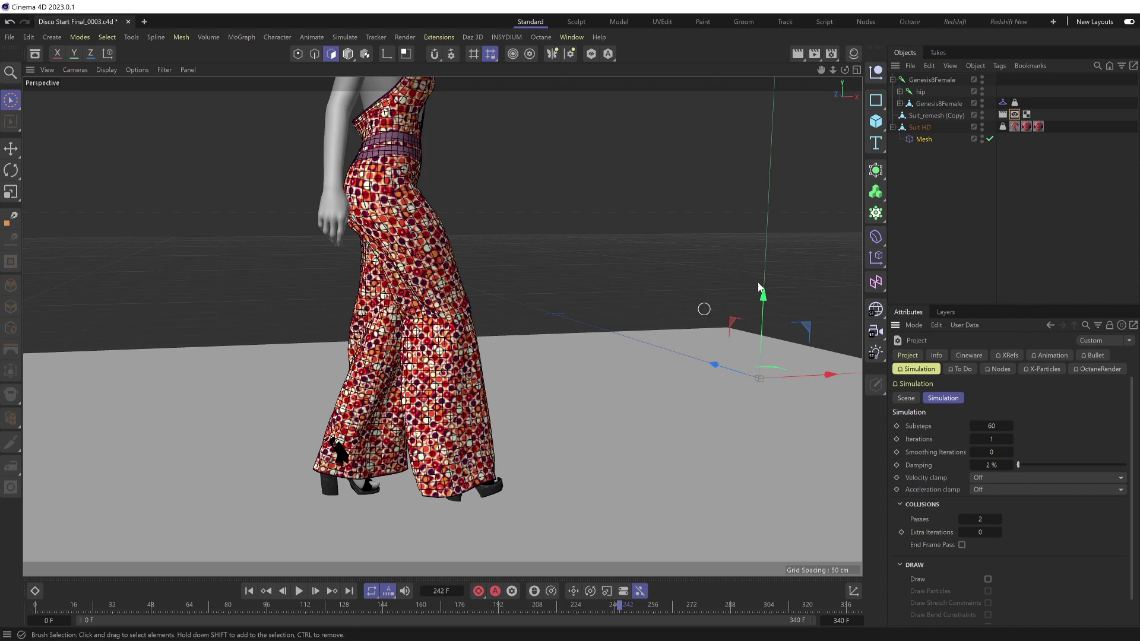
Add a Correction deformer under Suit_remesh (Copy).
{"action": "left_click", "coordinate": [928, 117]}
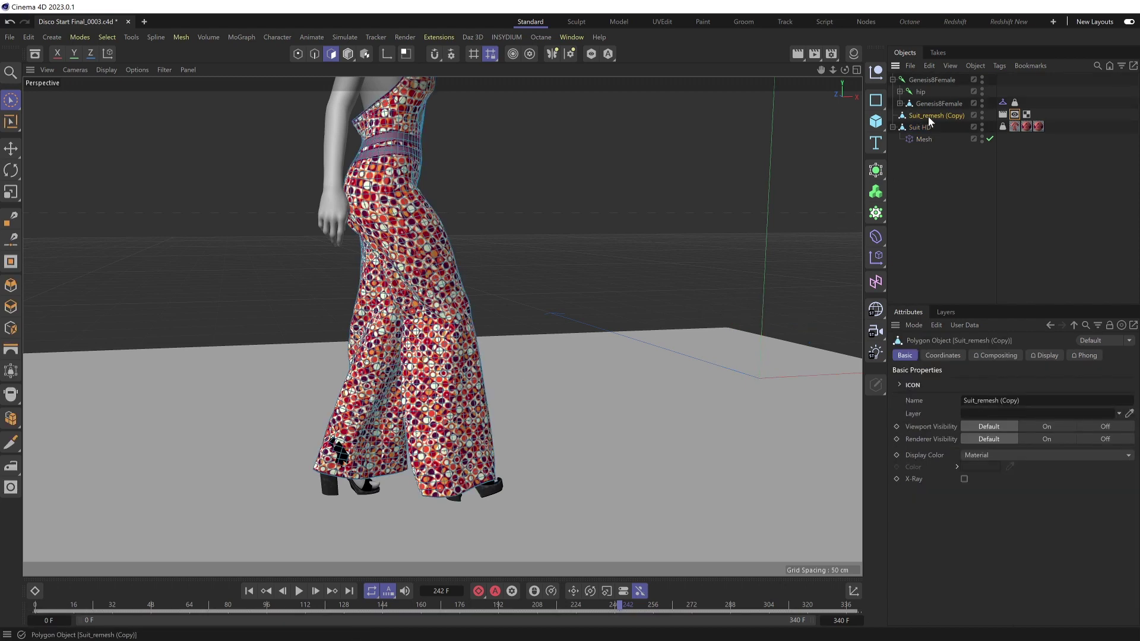
{"action": "left_click", "coordinate": [876, 238]}
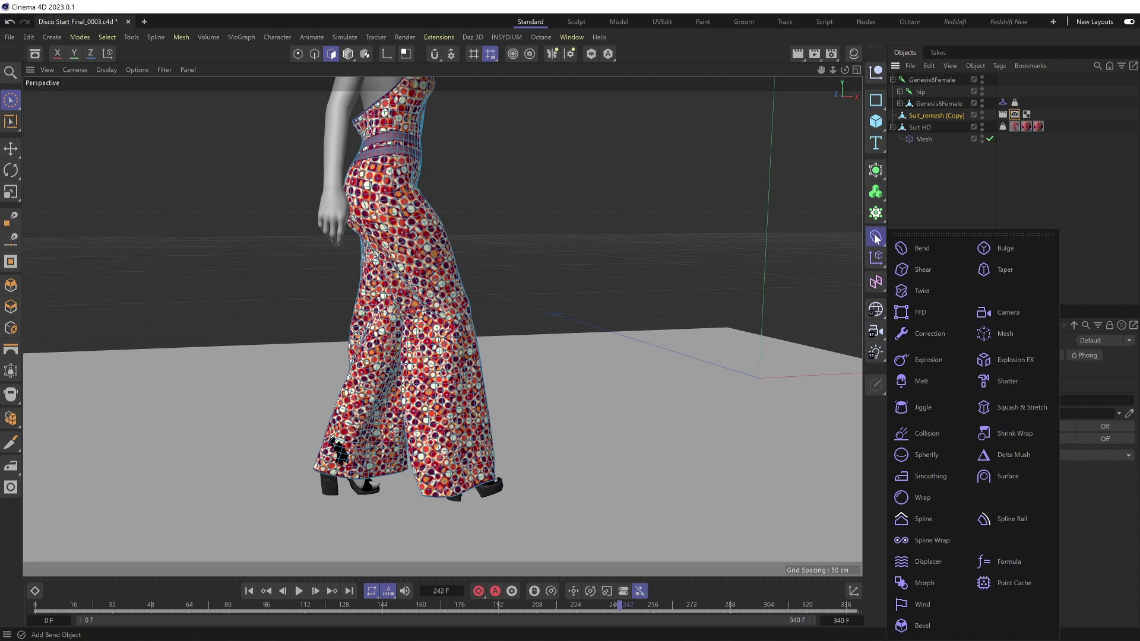
{"action": "left_click", "coordinate": [925, 334]}
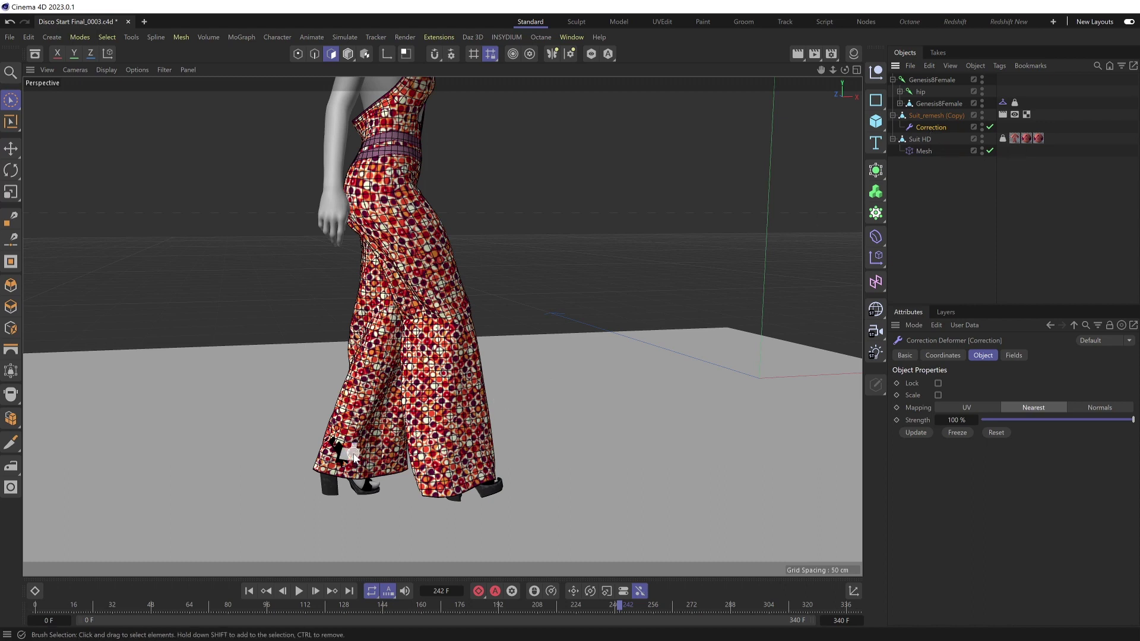
Activate the Inflate sculpt brush via Commander search 'inf' and set its size to 77.
{"action": "key", "text": "shift+c"}
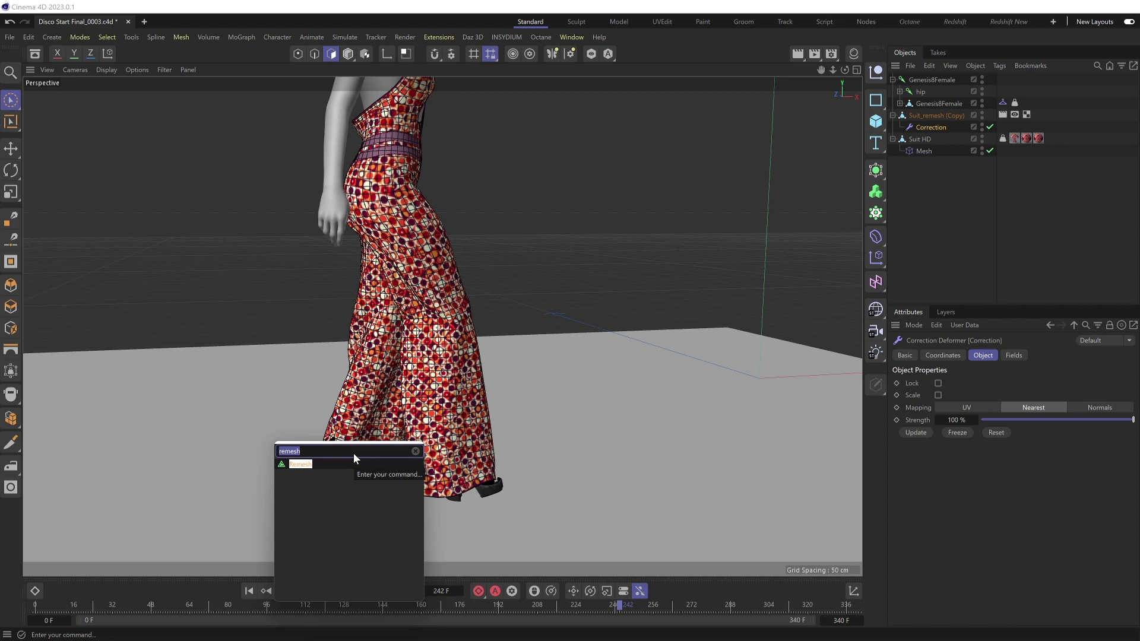
{"action": "type", "text": "inf"}
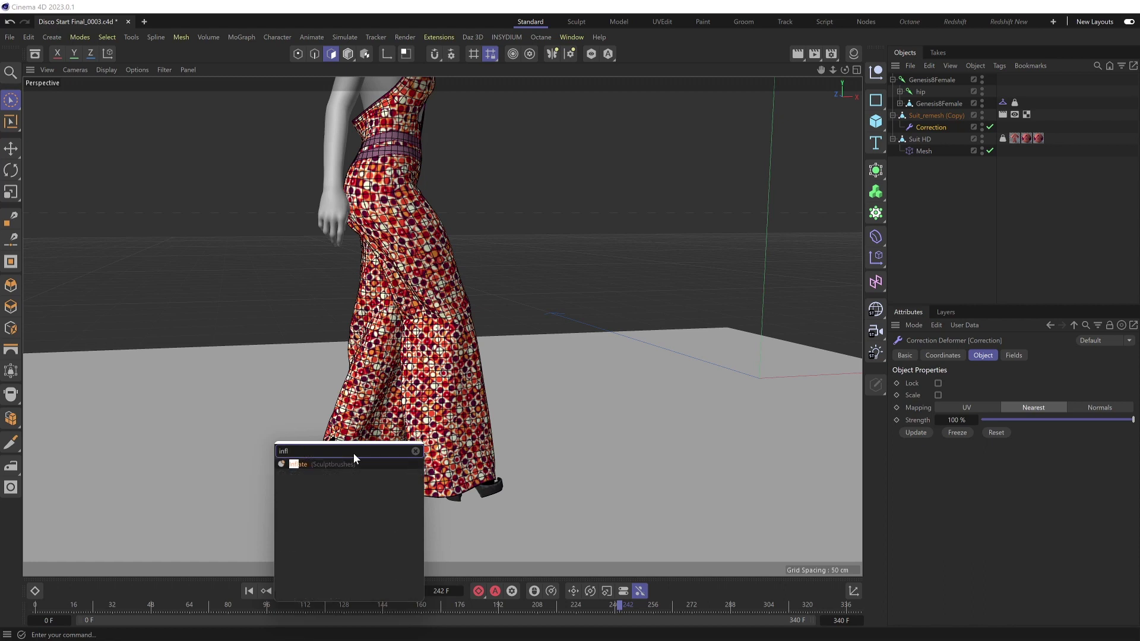
{"action": "left_click", "coordinate": [320, 466]}
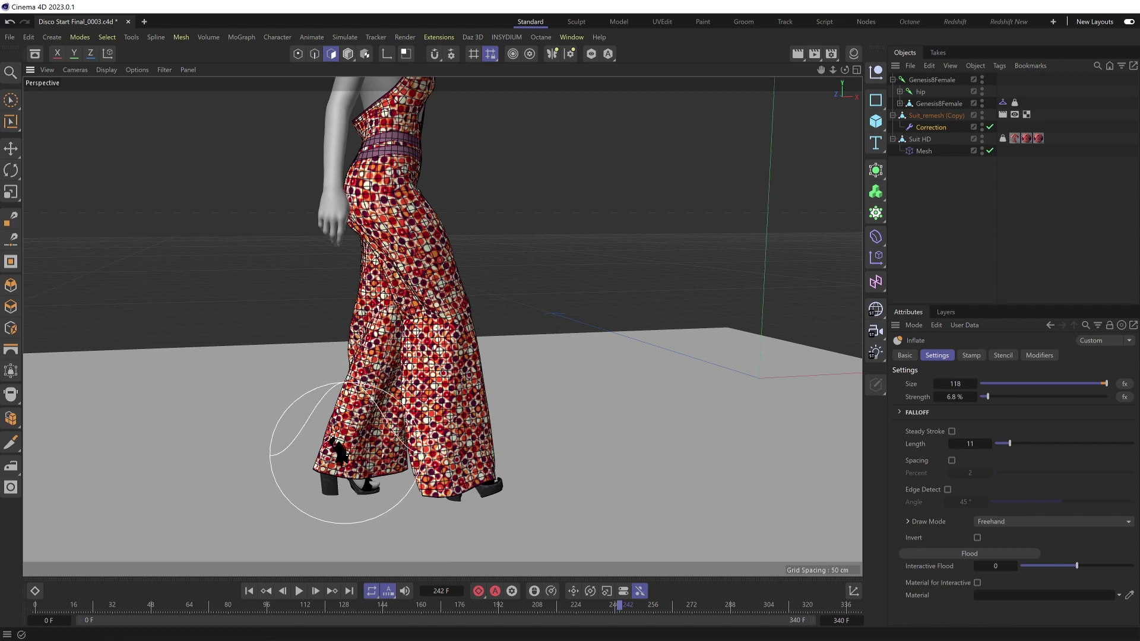
{"action": "middle_click_drag", "start_coordinate": [343, 452], "coordinate": [318, 453]}
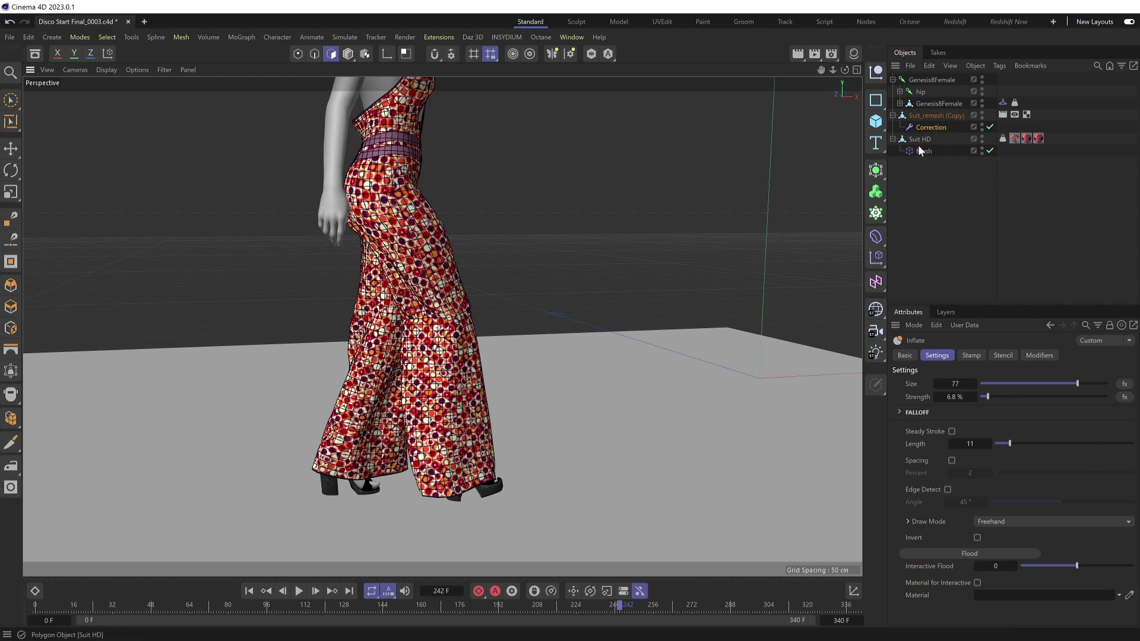
Play the walk to frame 250 and compare with the Correction deformer off, then on.
{"action": "scroll", "coordinate": [563, 407], "scroll_direction": "down", "scroll_amount": 6}
{"action": "left_click_drag", "start_coordinate": [626, 387], "coordinate": [545, 379], "text": "alt"}
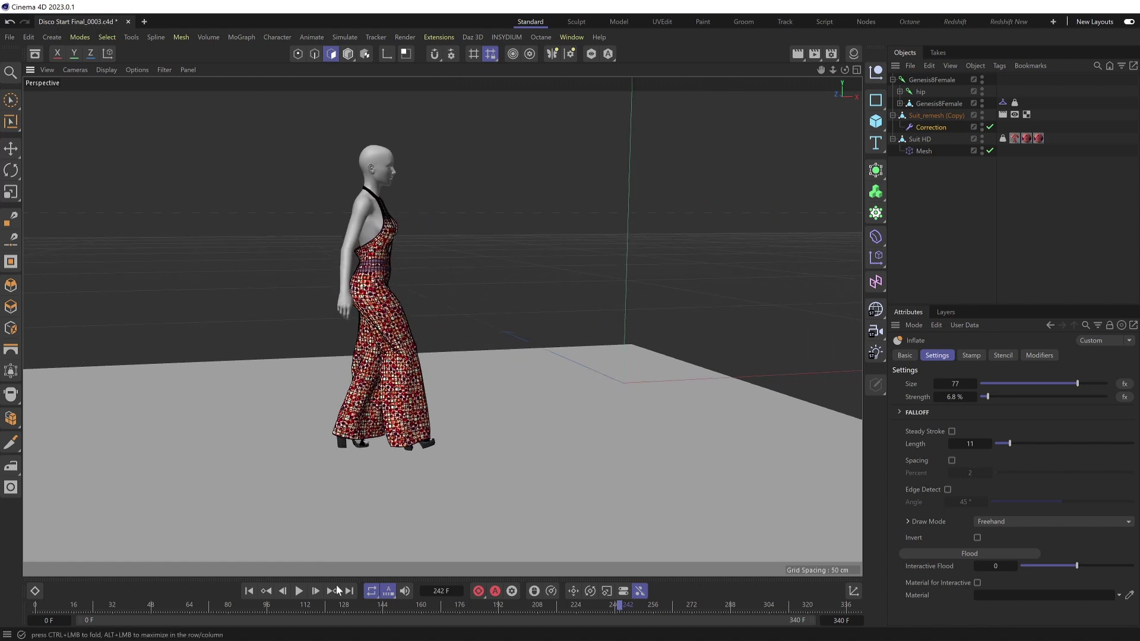
{"action": "left_click", "coordinate": [300, 591]}
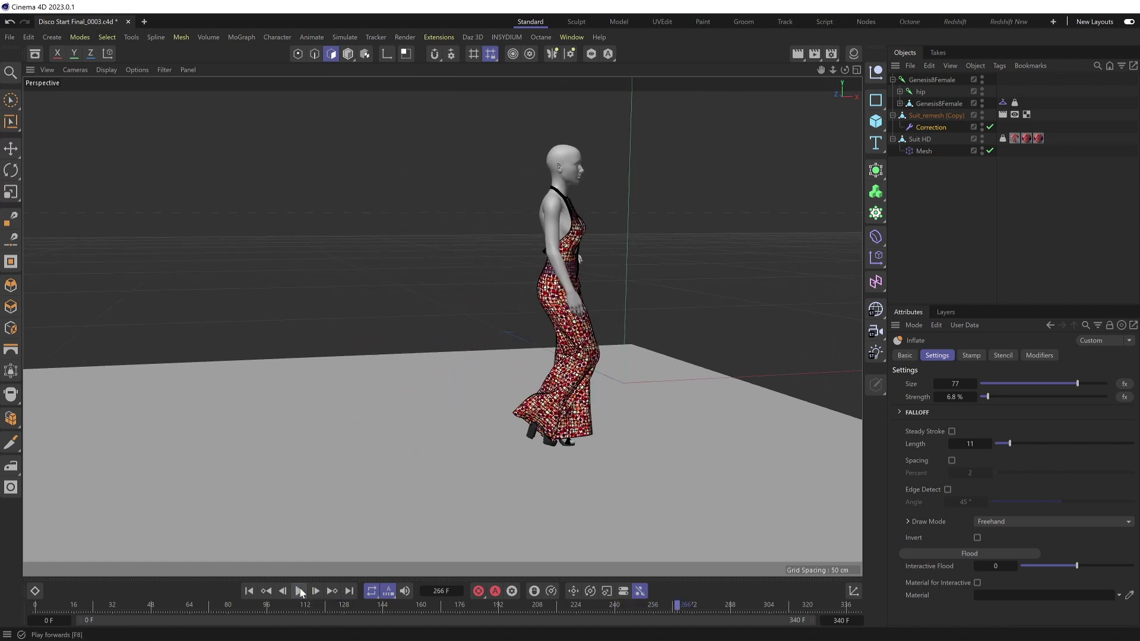
{"action": "left_click", "coordinate": [300, 591]}
{"action": "left_click_drag", "start_coordinate": [671, 607], "coordinate": [639, 606]}
{"action": "left_click", "coordinate": [989, 128]}
{"action": "left_click", "coordinate": [989, 128]}
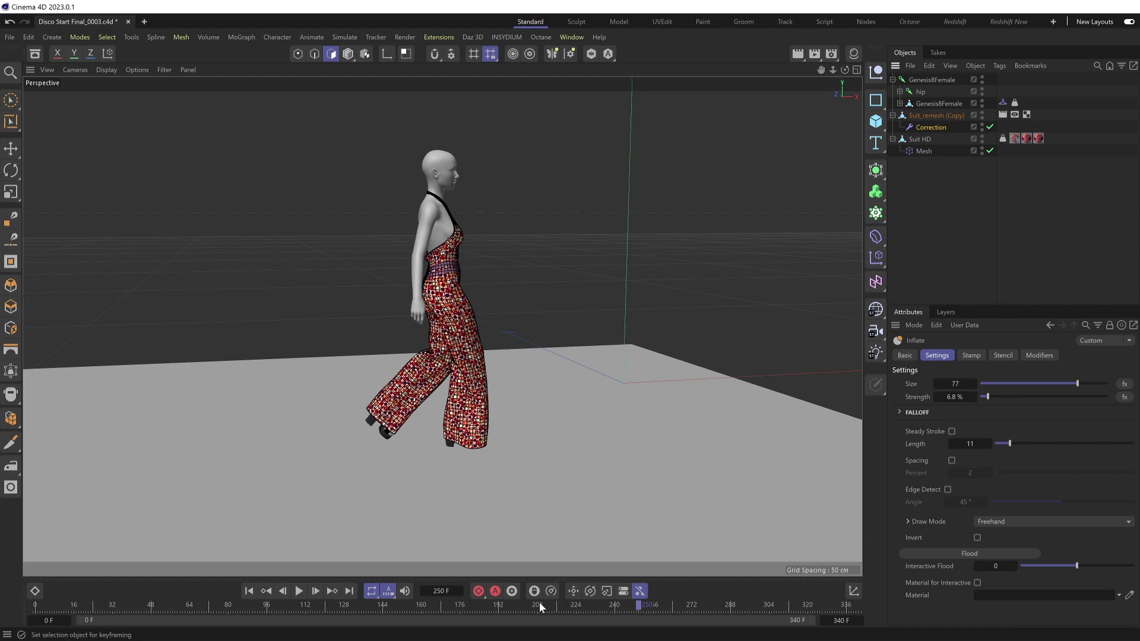
Review frames 244, 221 and 254, then bring up the project Simulation settings.
{"action": "mouse_move", "coordinate": [628, 603]}
{"action": "left_mouse_down"}
{"action": "mouse_move", "coordinate": [647, 602]}
{"action": "mouse_move", "coordinate": [622, 602]}
{"action": "left_mouse_up"}
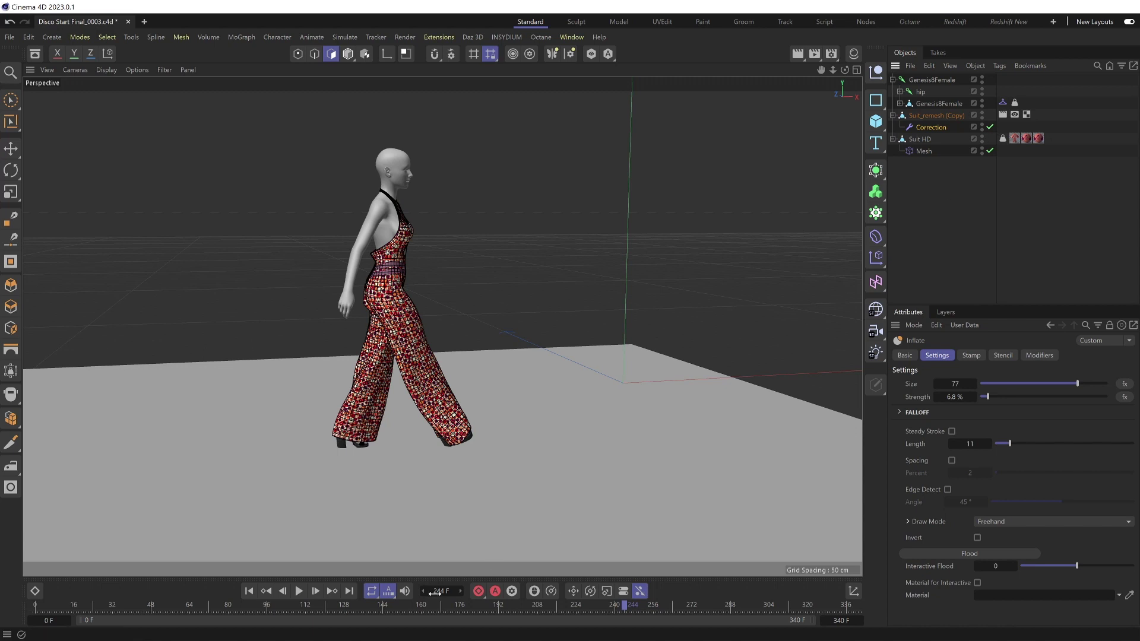
{"action": "mouse_move", "coordinate": [632, 604]}
{"action": "left_mouse_down"}
{"action": "mouse_move", "coordinate": [534, 605]}
{"action": "mouse_move", "coordinate": [648, 605]}
{"action": "left_mouse_up"}
{"action": "left_click_drag", "start_coordinate": [559, 408], "coordinate": [439, 415], "text": "alt"}
{"action": "key", "text": "ctrl+d"}
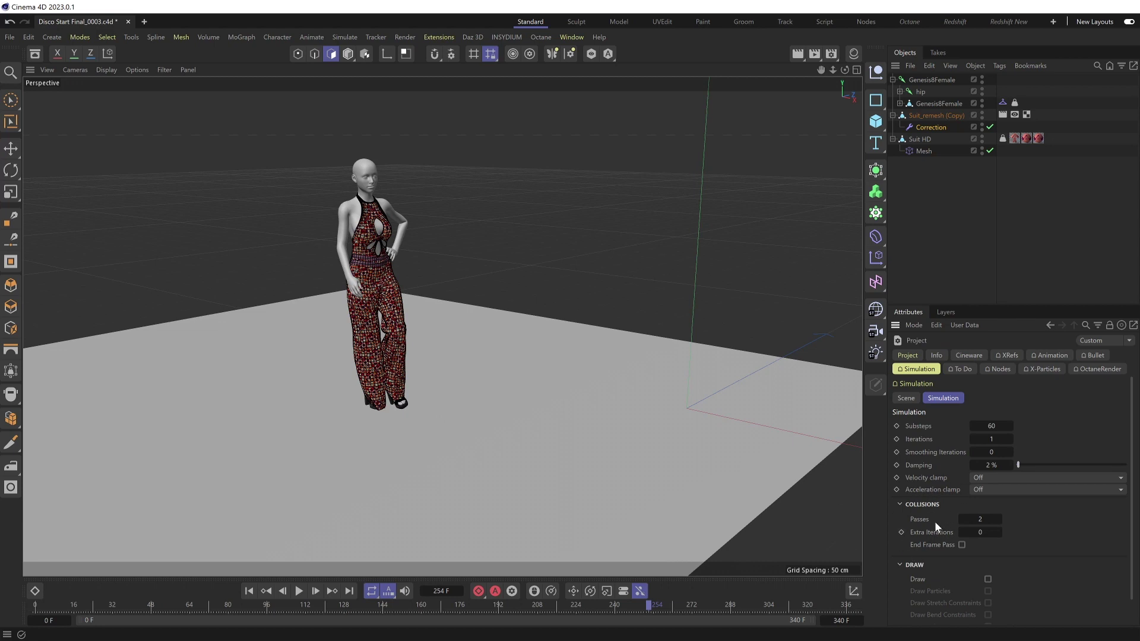
{"action": "left_click_drag", "start_coordinate": [778, 473], "coordinate": [603, 356], "text": "alt"}
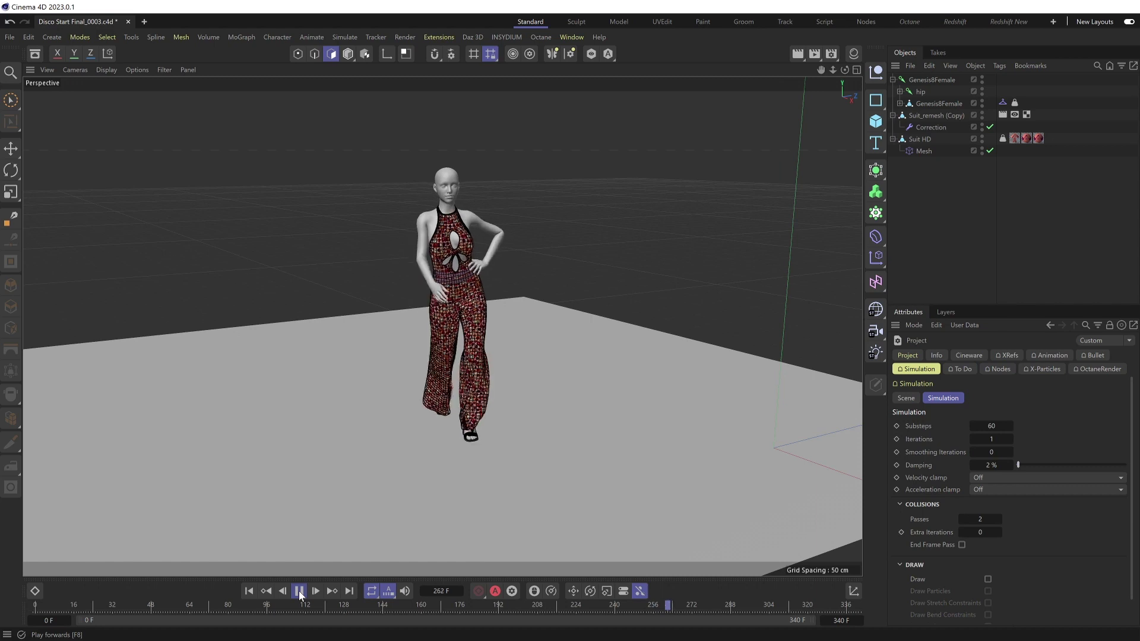
{"action": "left_click_drag", "start_coordinate": [554, 466], "coordinate": [460, 356], "text": "alt"}
{"action": "left_click_drag", "start_coordinate": [576, 474], "coordinate": [145, 419], "text": "alt"}
{"action": "left_click_drag", "start_coordinate": [331, 414], "coordinate": [650, 477], "text": "alt"}
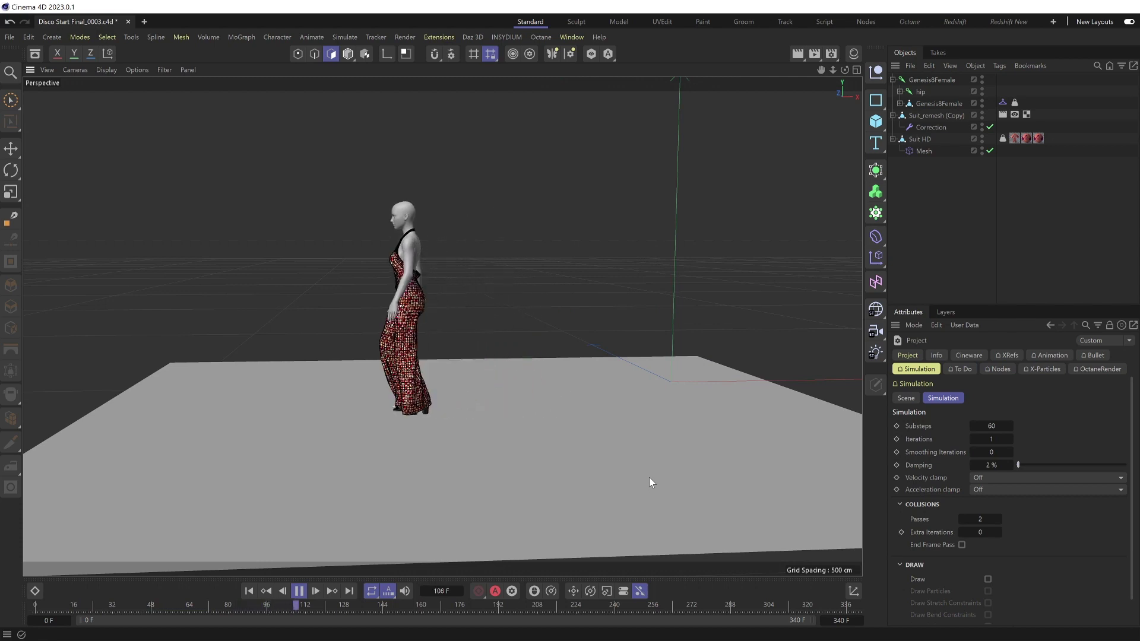